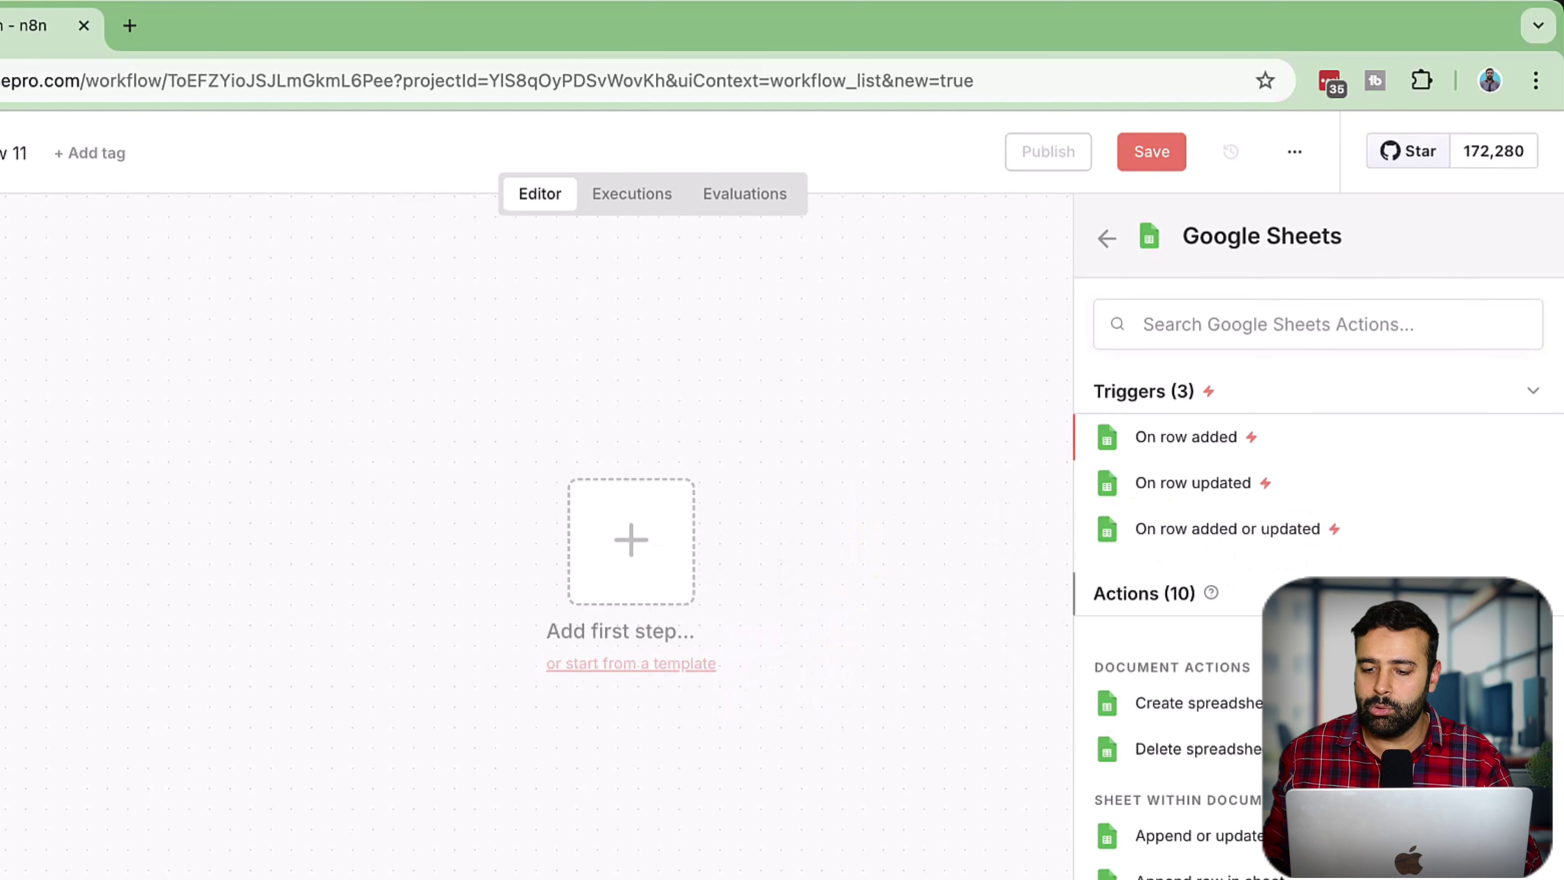
Add the Google Sheets action "Append or update row in sheet" and start a new OAuth2 credential for it.
scroll(1396, 523, "down", 2)
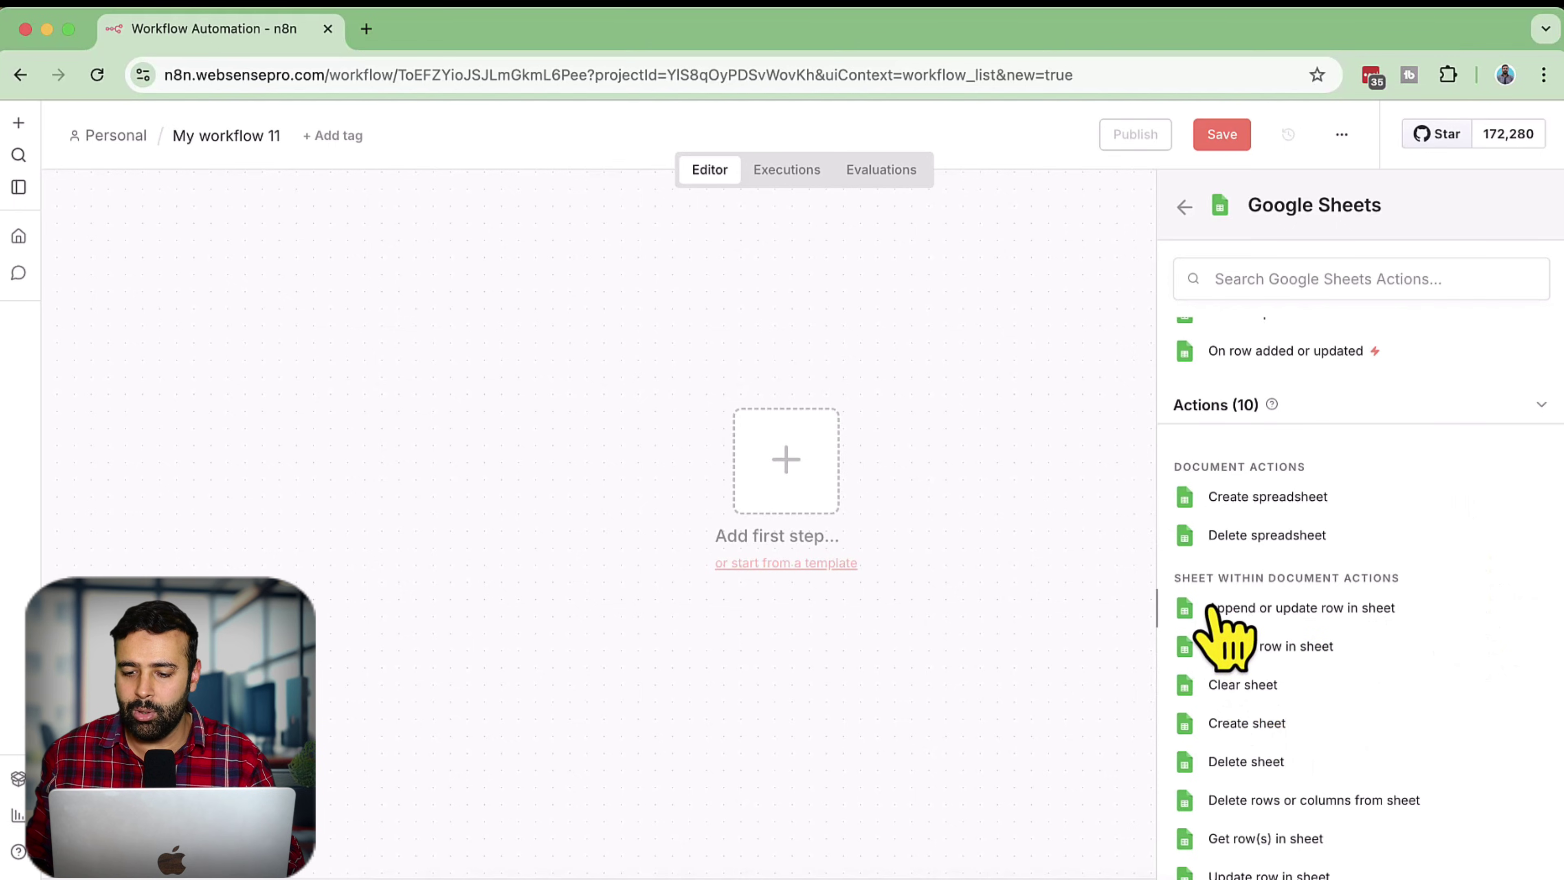
left_click(1268, 622)
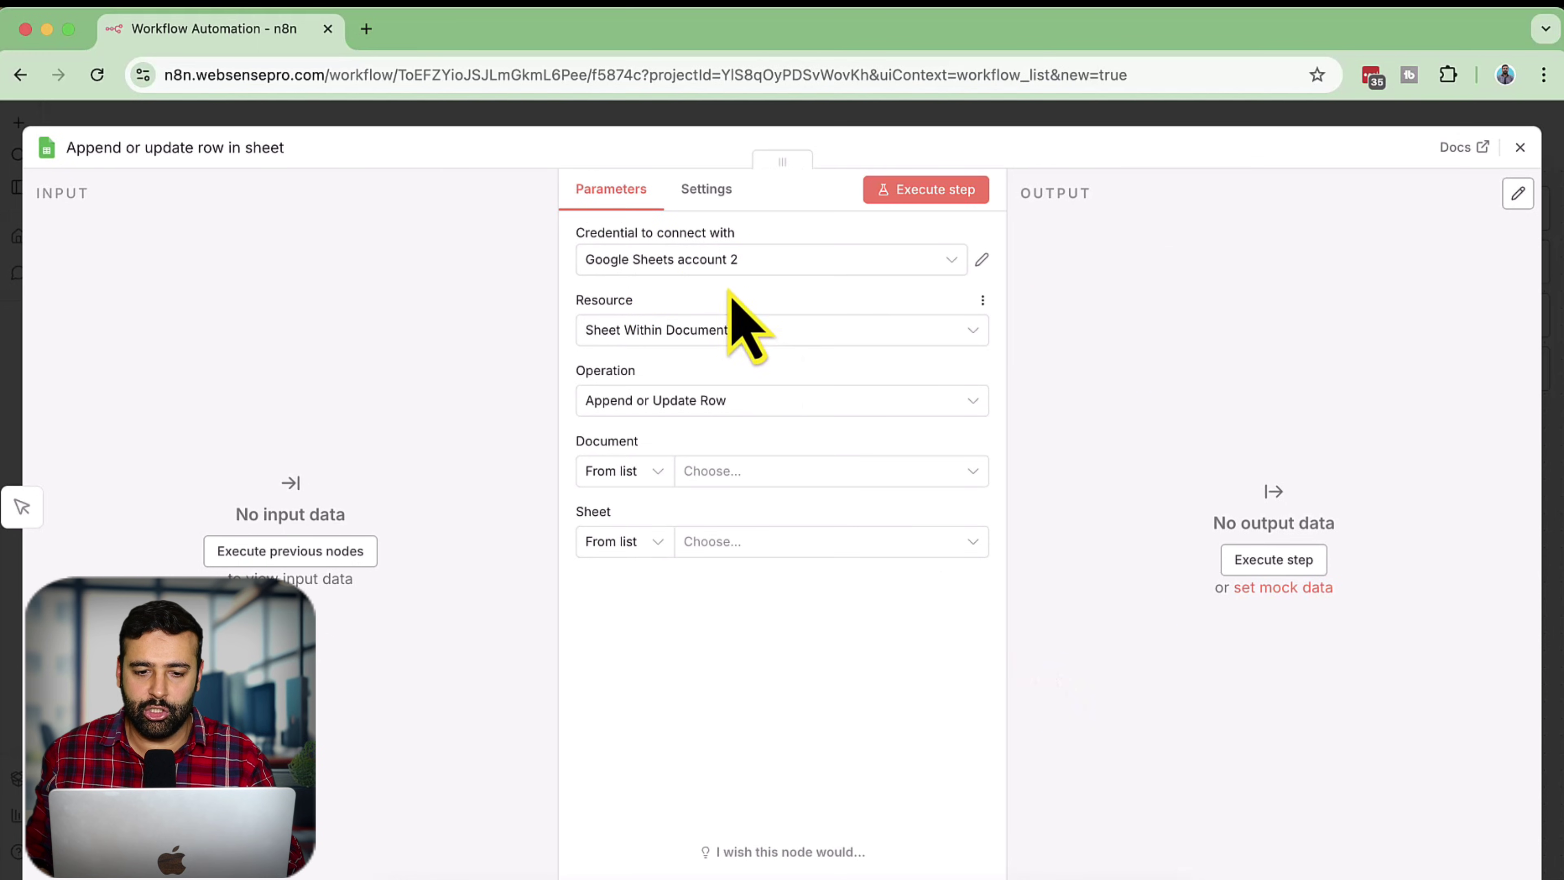
left_click(736, 270)
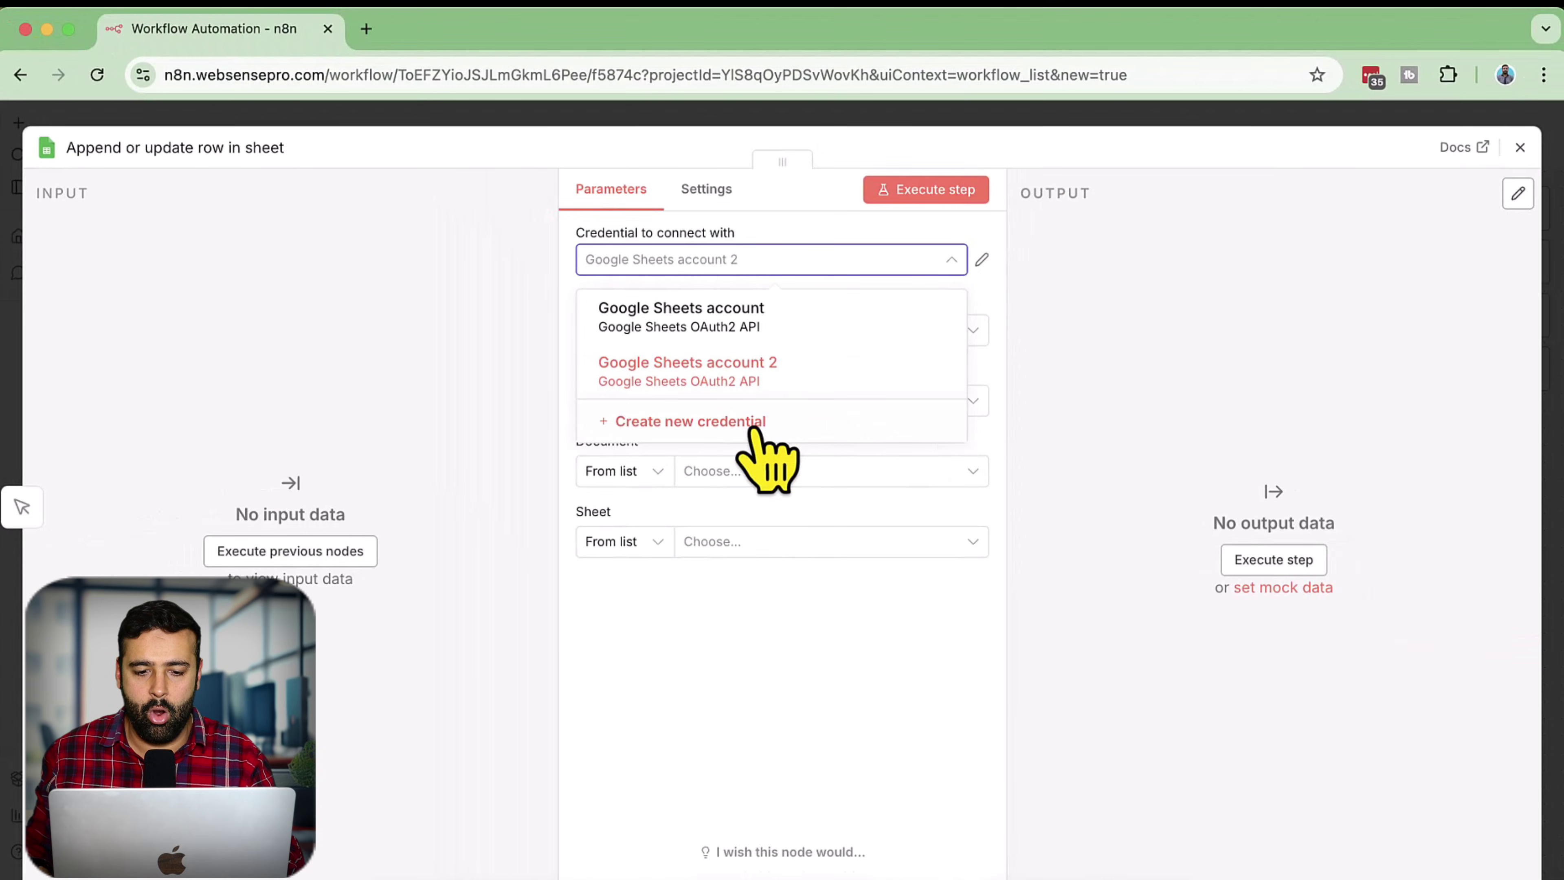
left_click(753, 428)
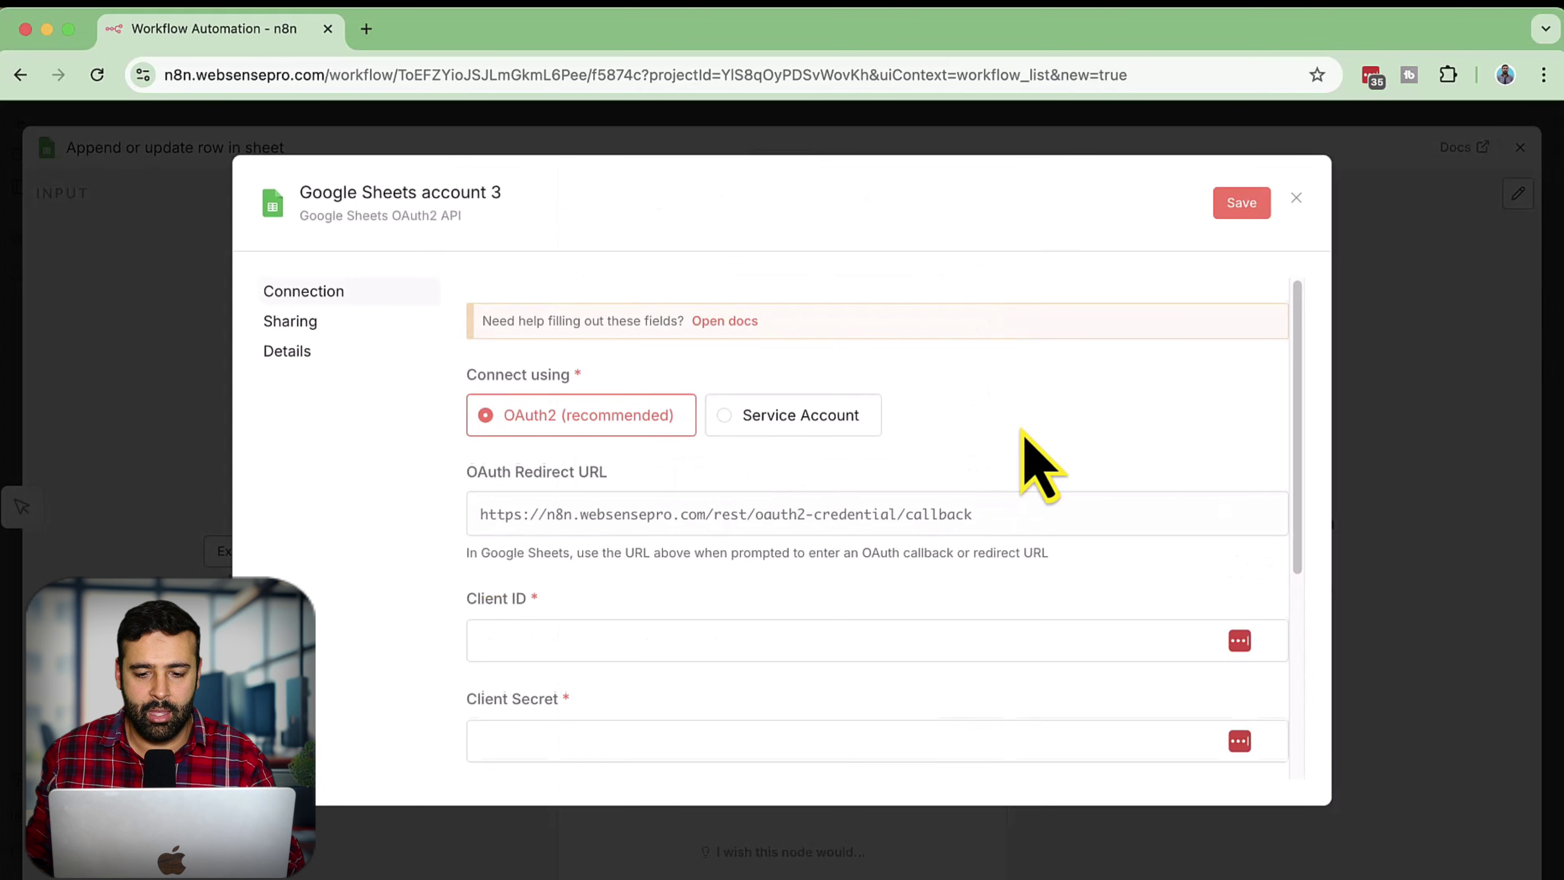
scroll(1024, 468, "down", 2)
scroll(1015, 484, "up", 2)
scroll(1033, 516, "down", 2)
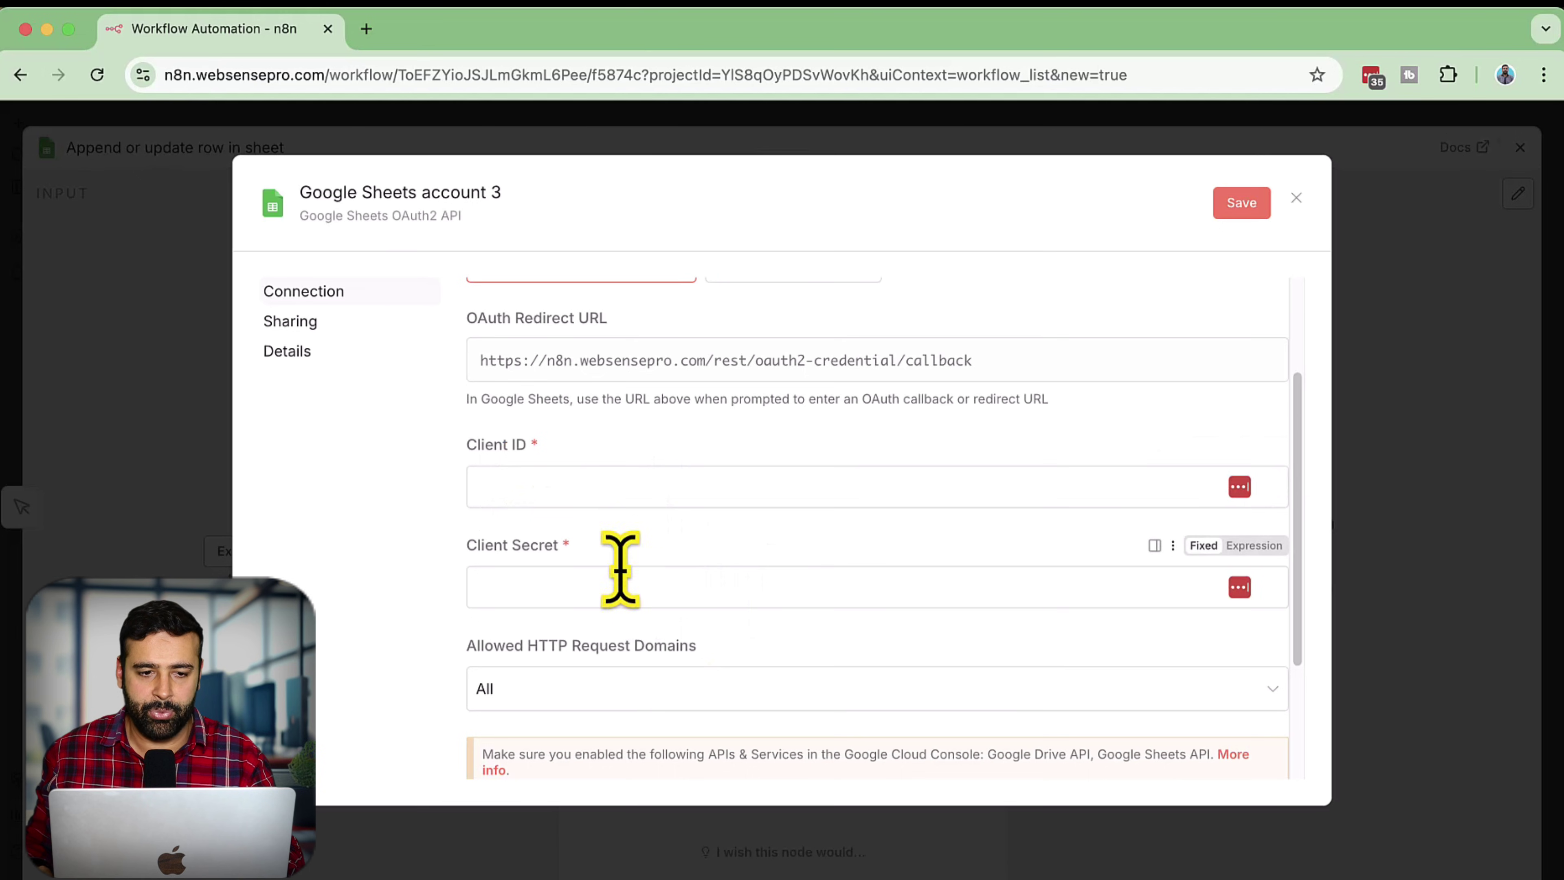
Open console.cloud.google.com in a new browser tab and look at the account's billing options.
left_click(367, 29)
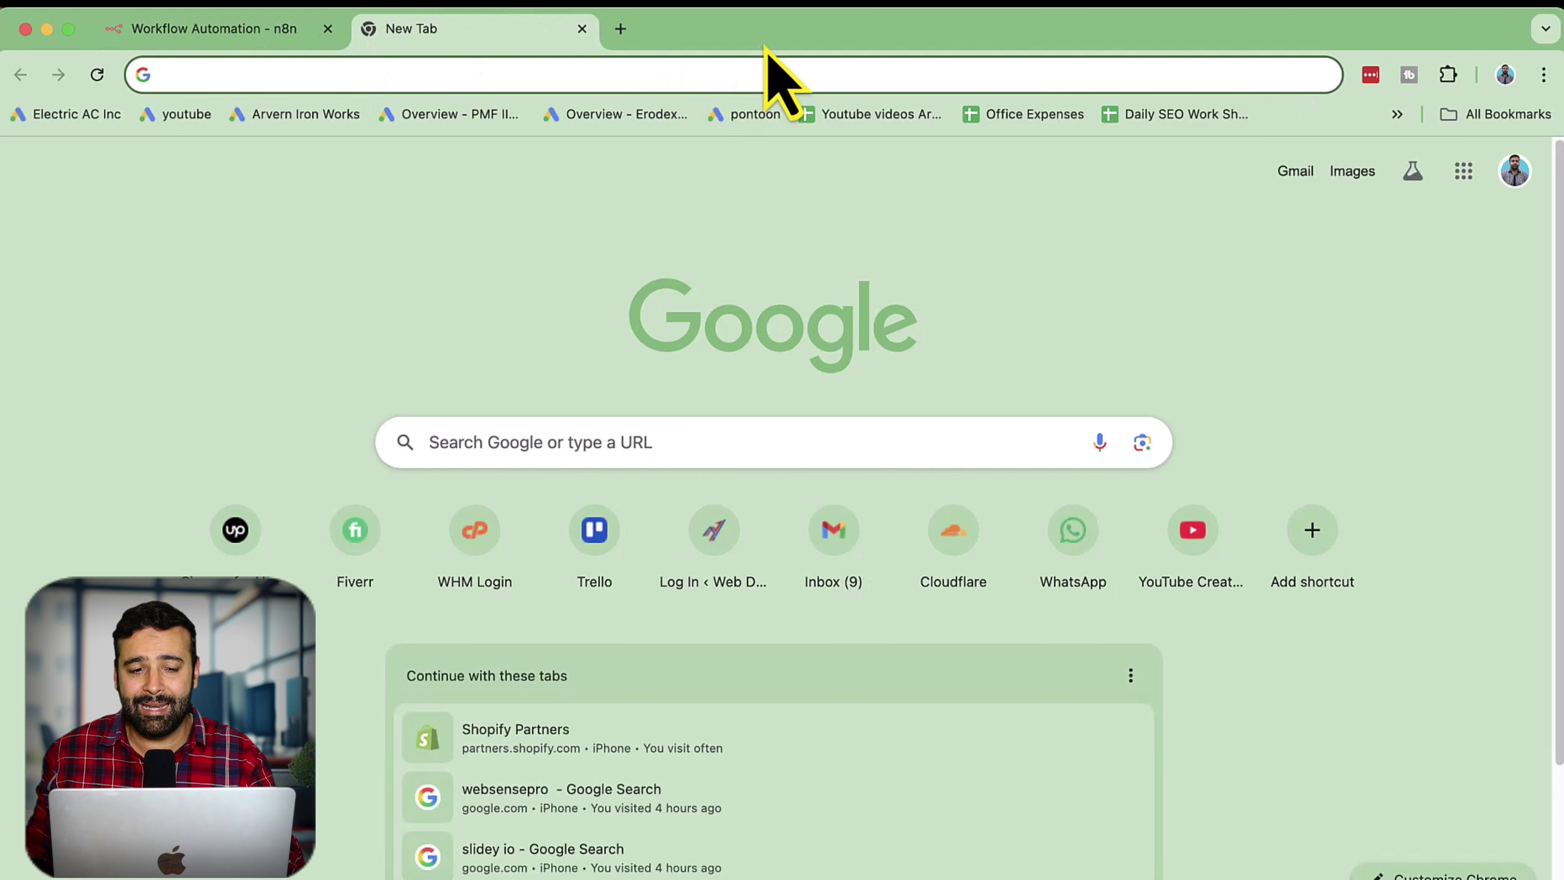
type("console.cloud.google.com")
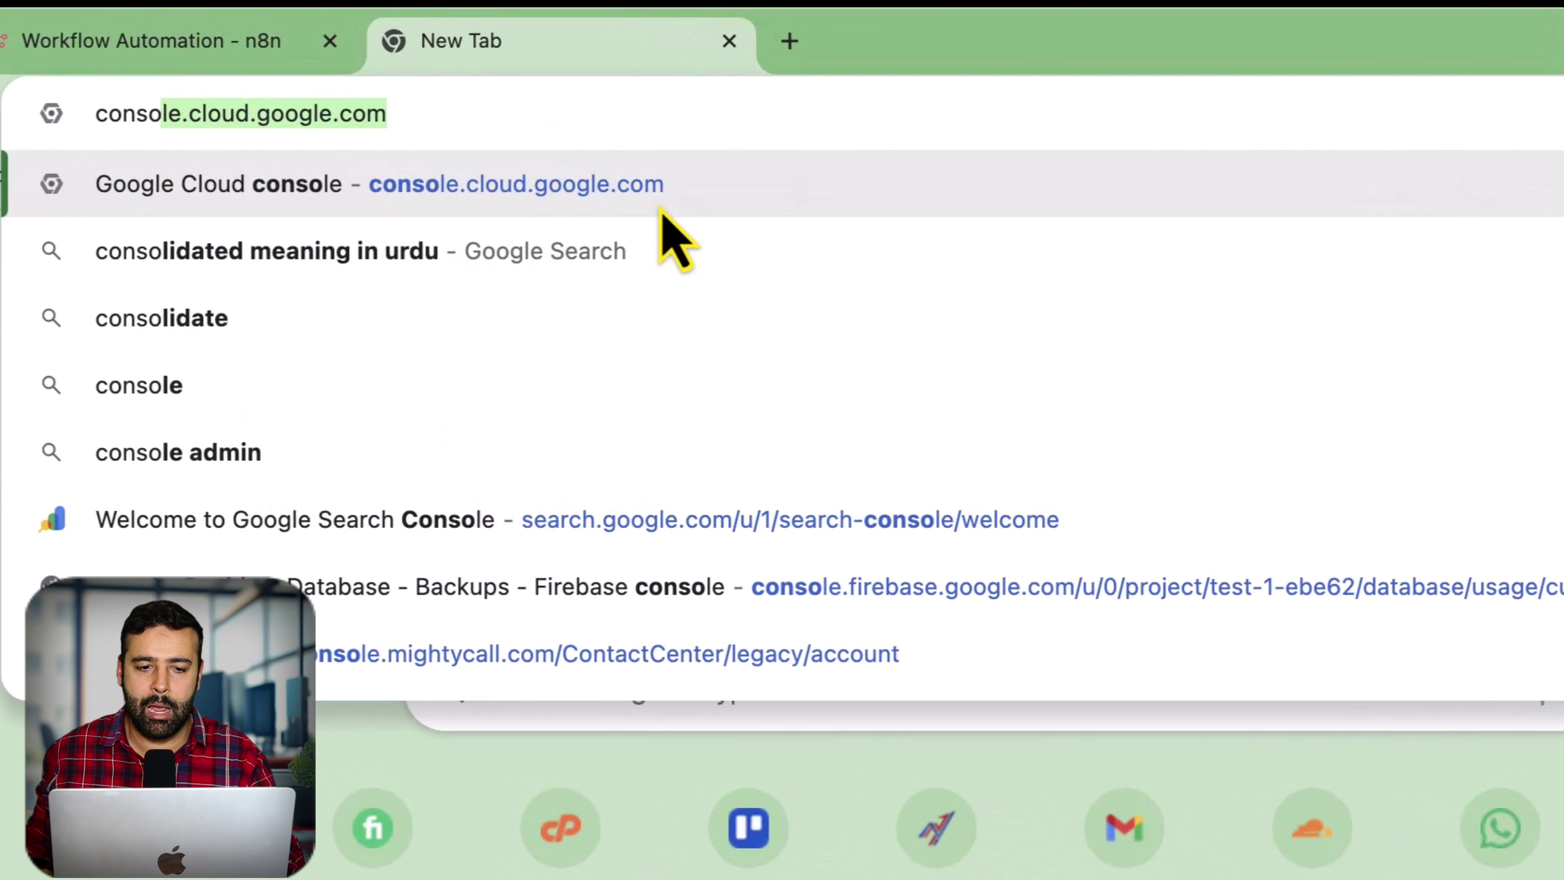
key("Return")
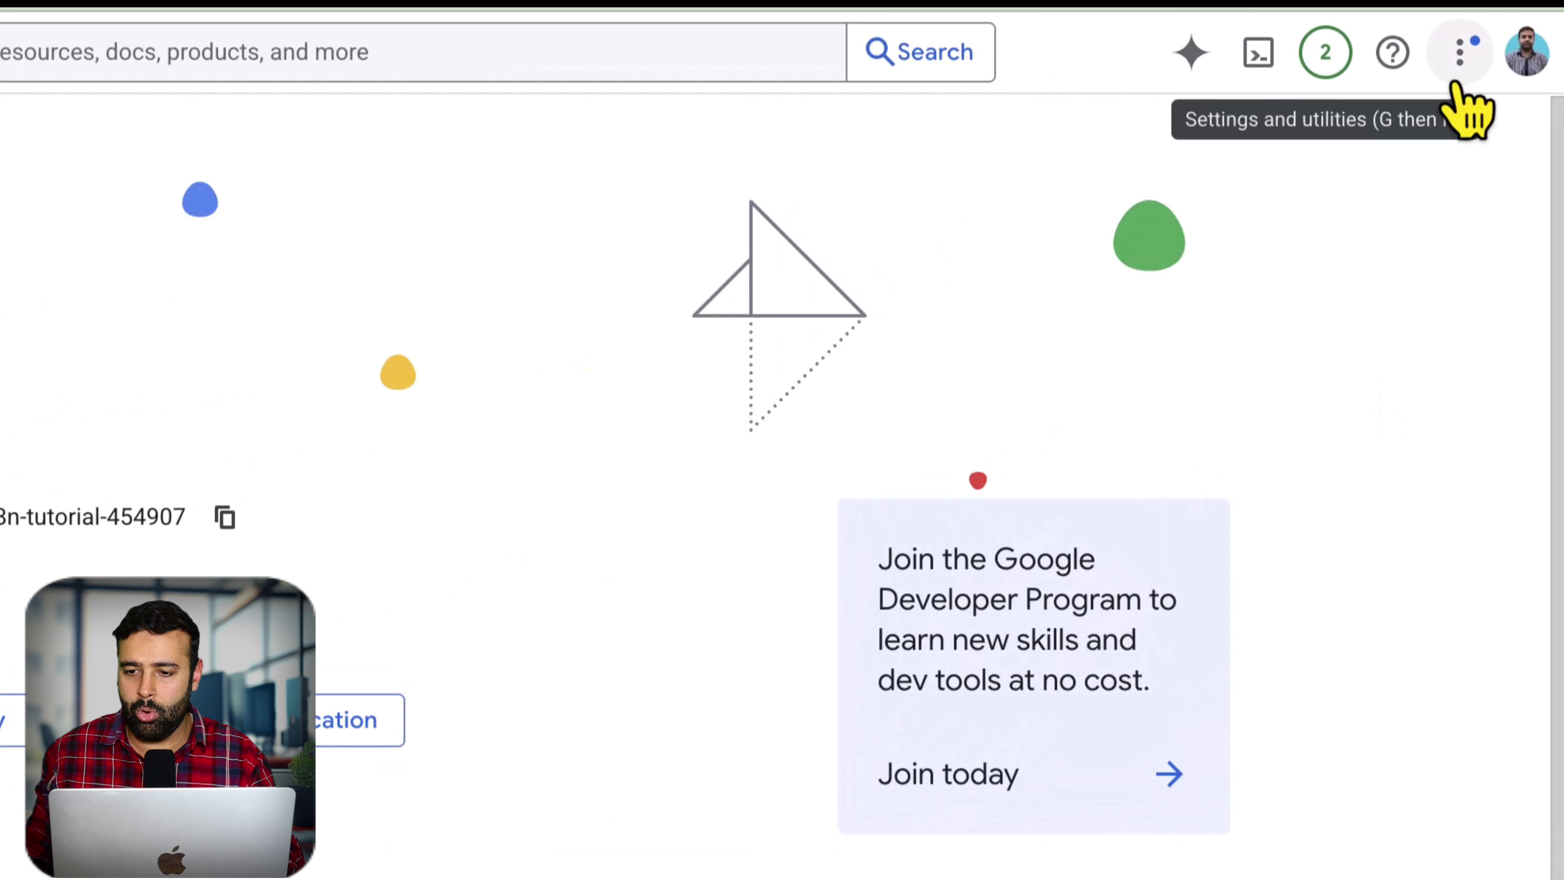
left_click(1458, 81)
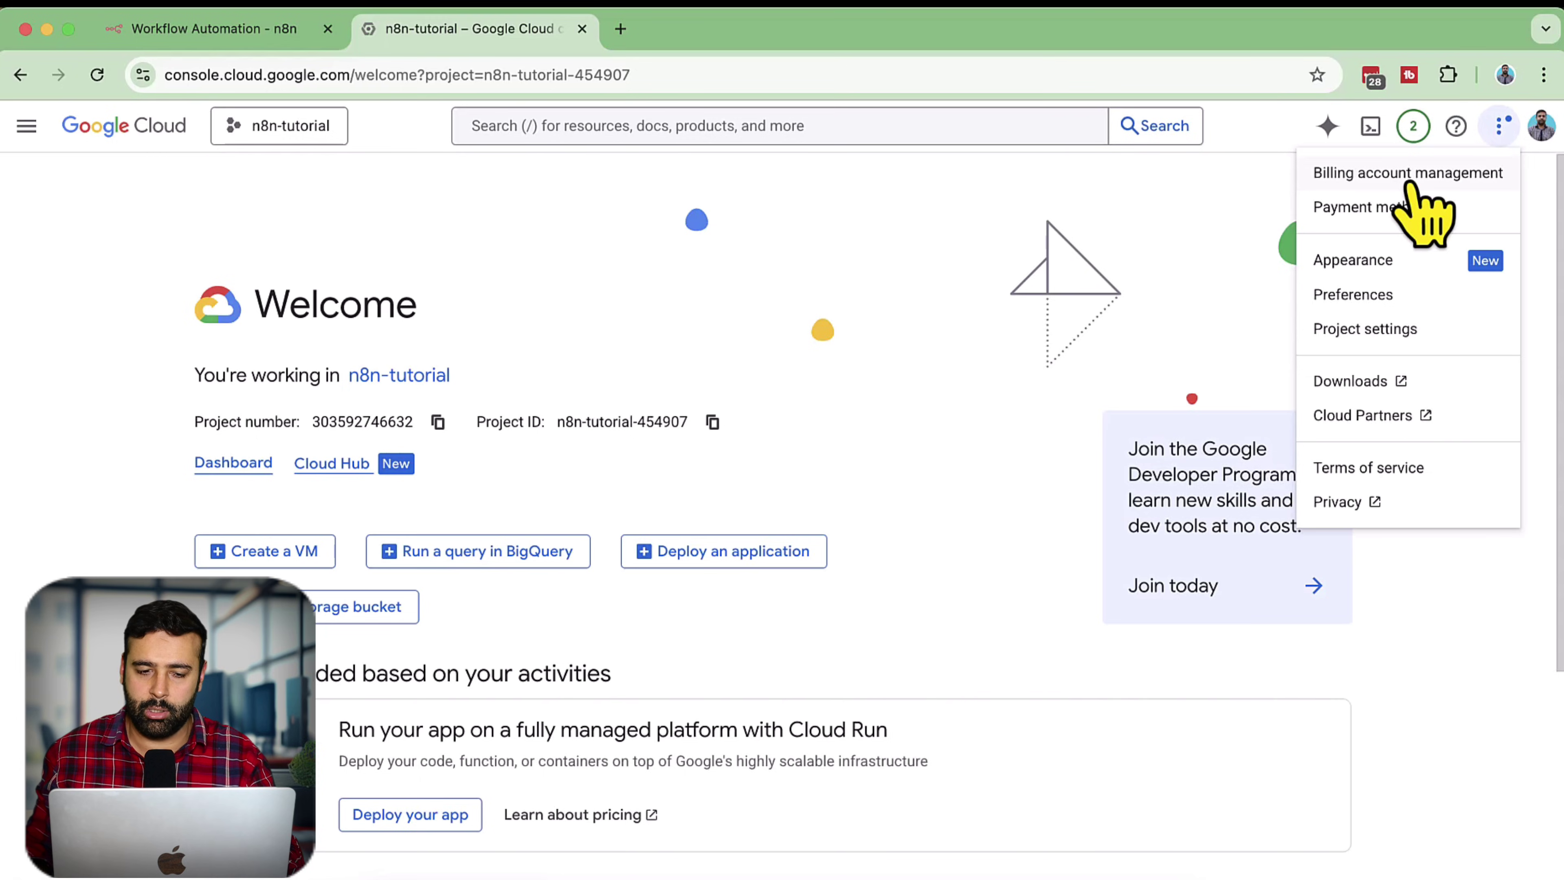
left_click(1005, 349)
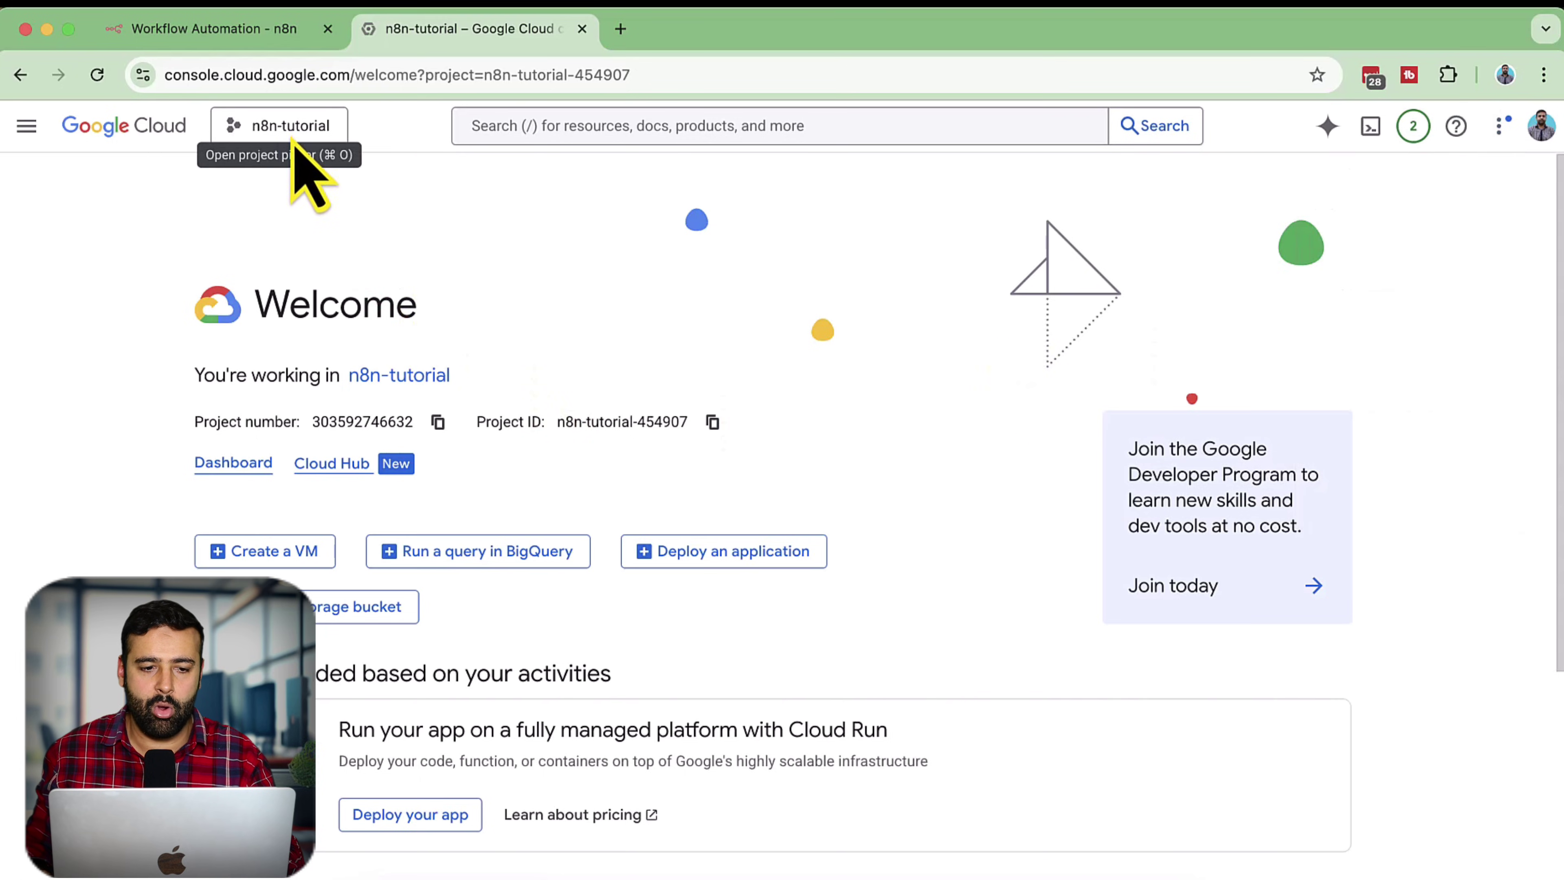
Create a new Google Cloud project named "Google Sheet N8N Tutorial" with no organization.
left_click(301, 129)
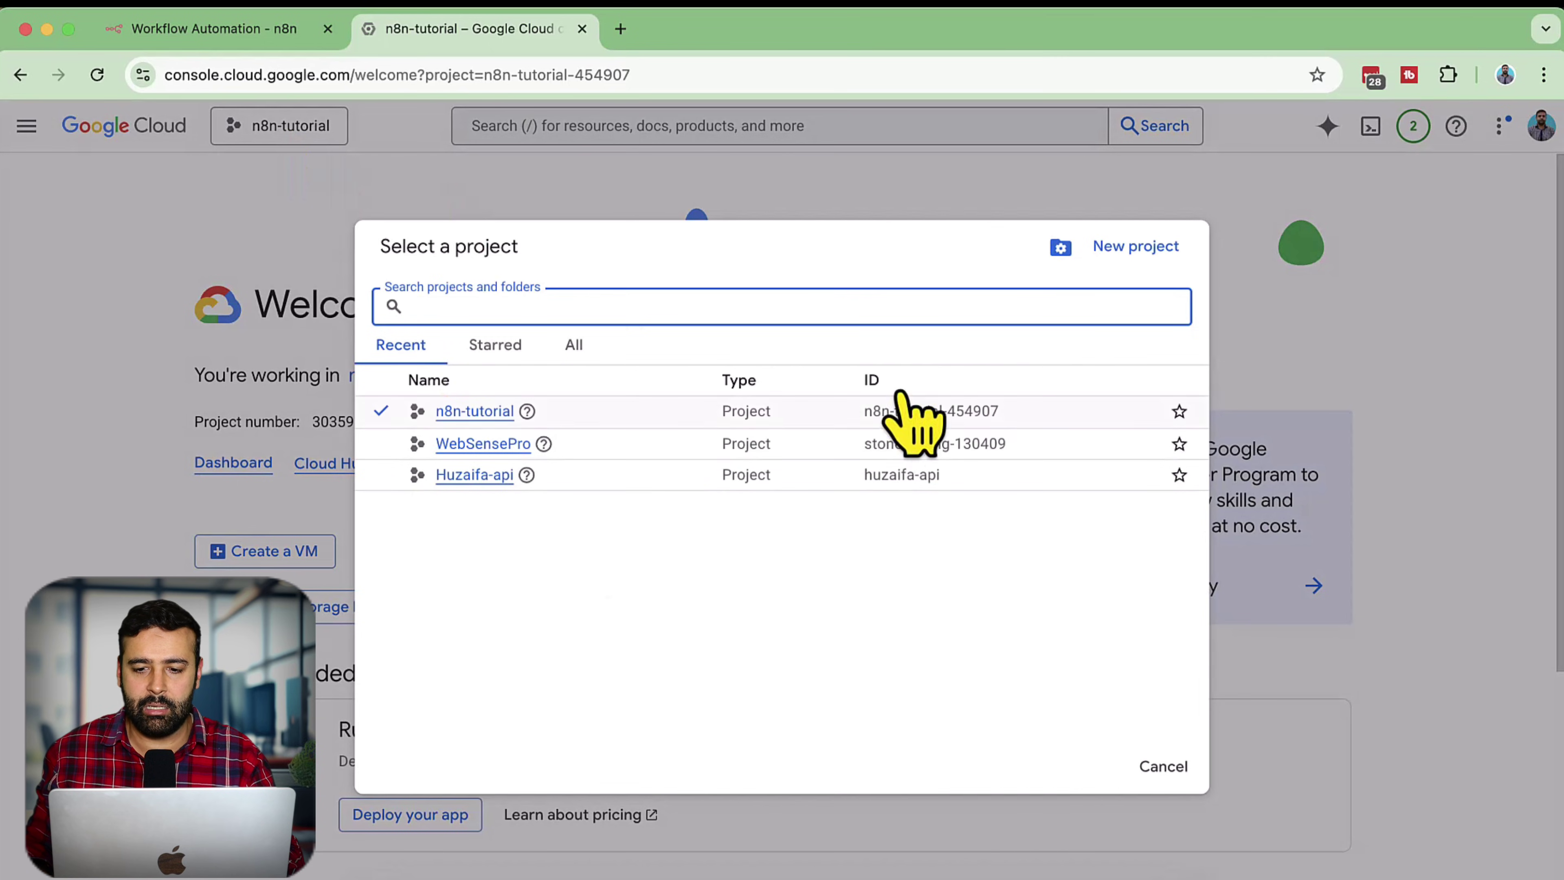
left_click(1135, 257)
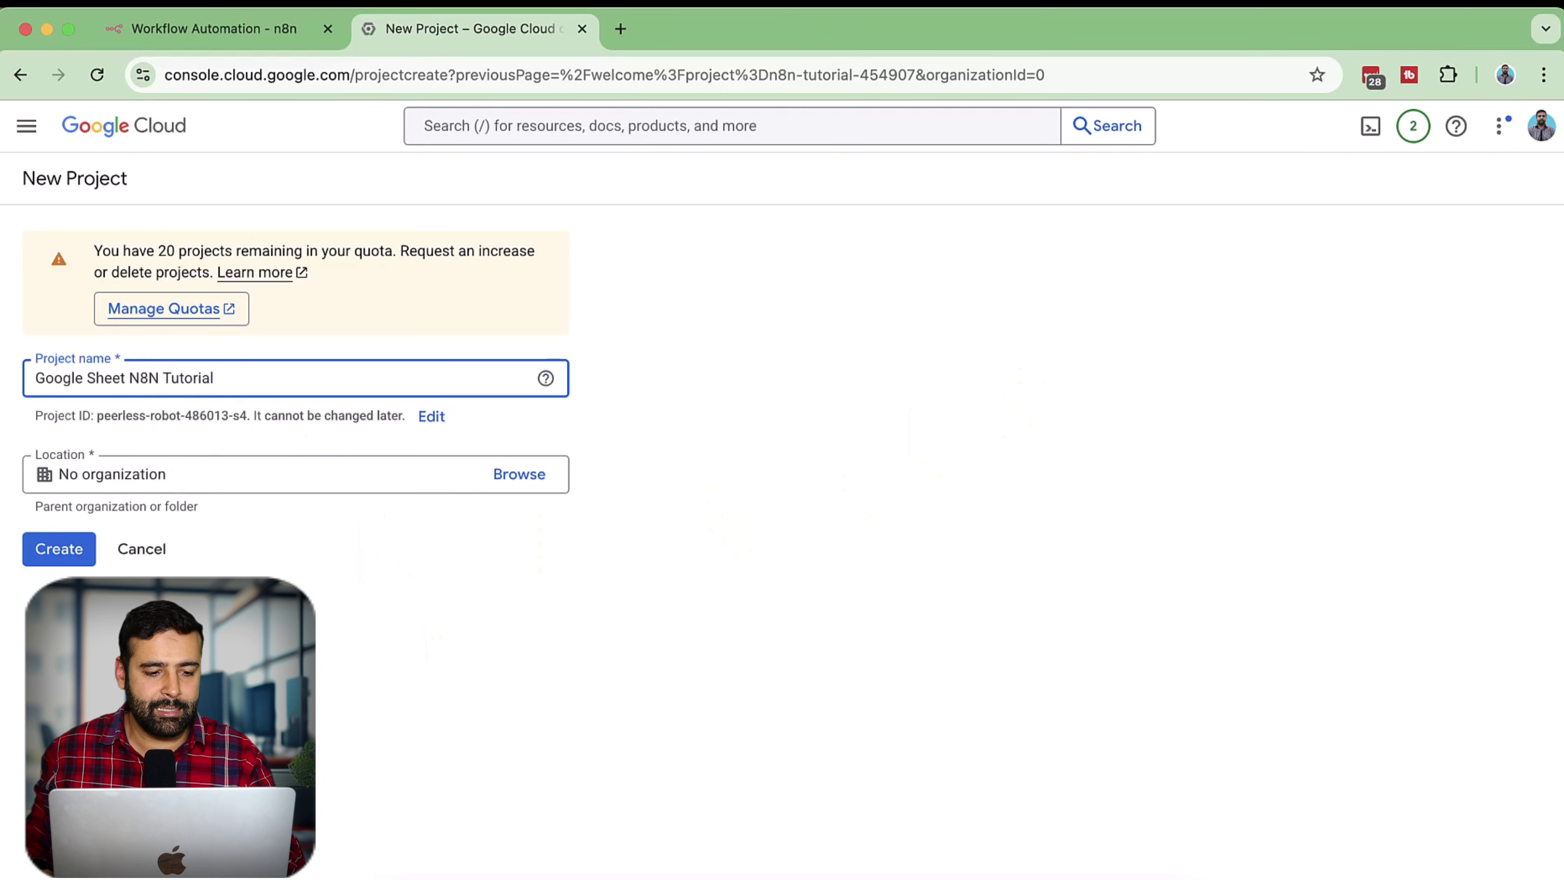
left_click(59, 549)
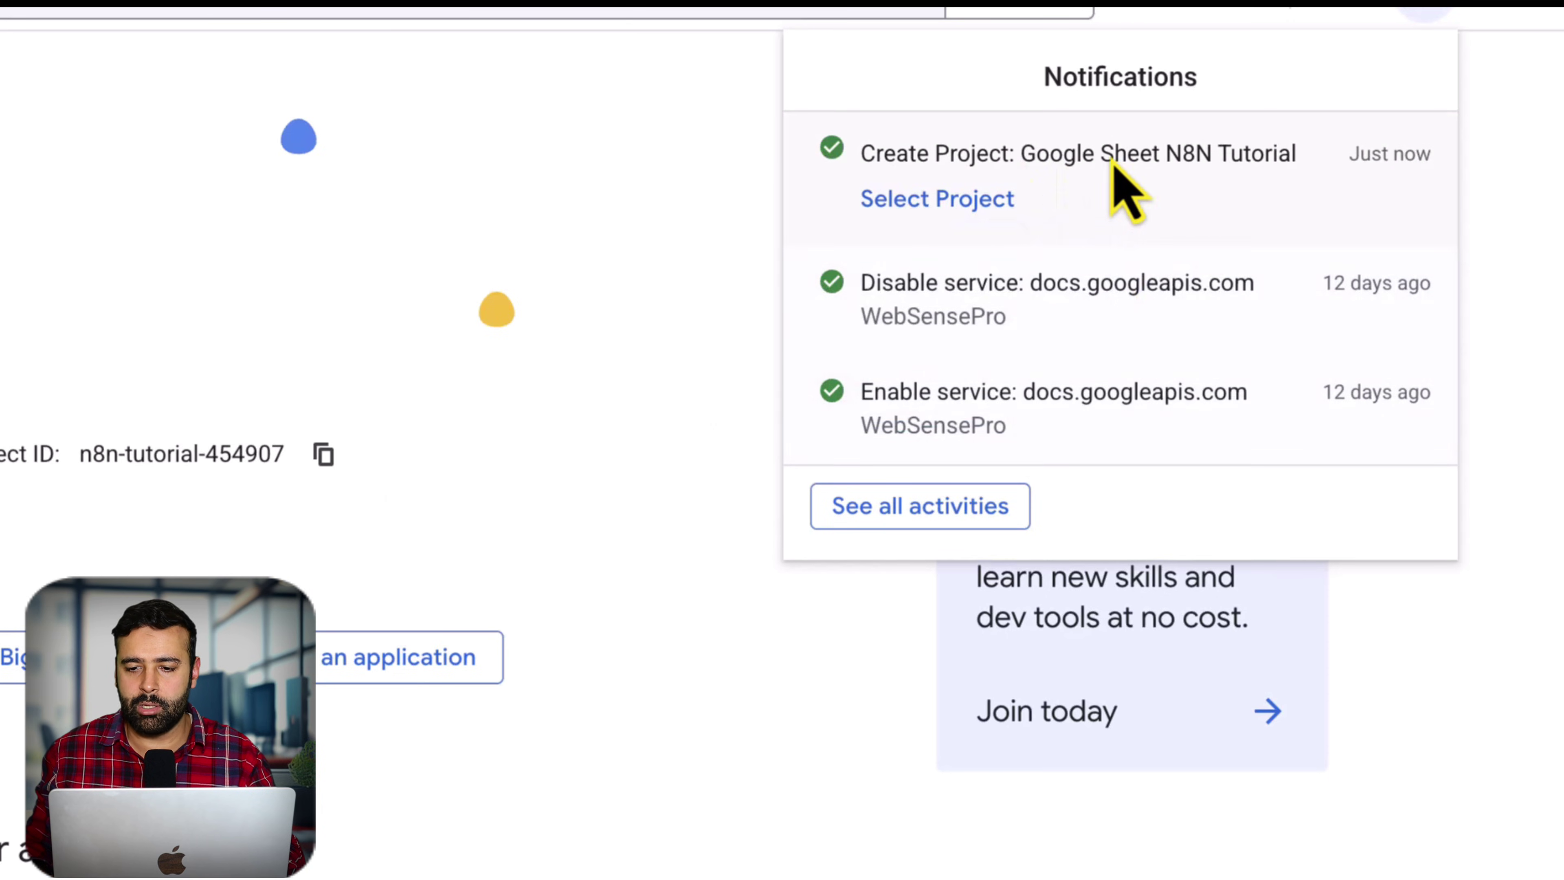
Switch the console to the "Google Sheet N8N Tutorial" project.
left_click(979, 209)
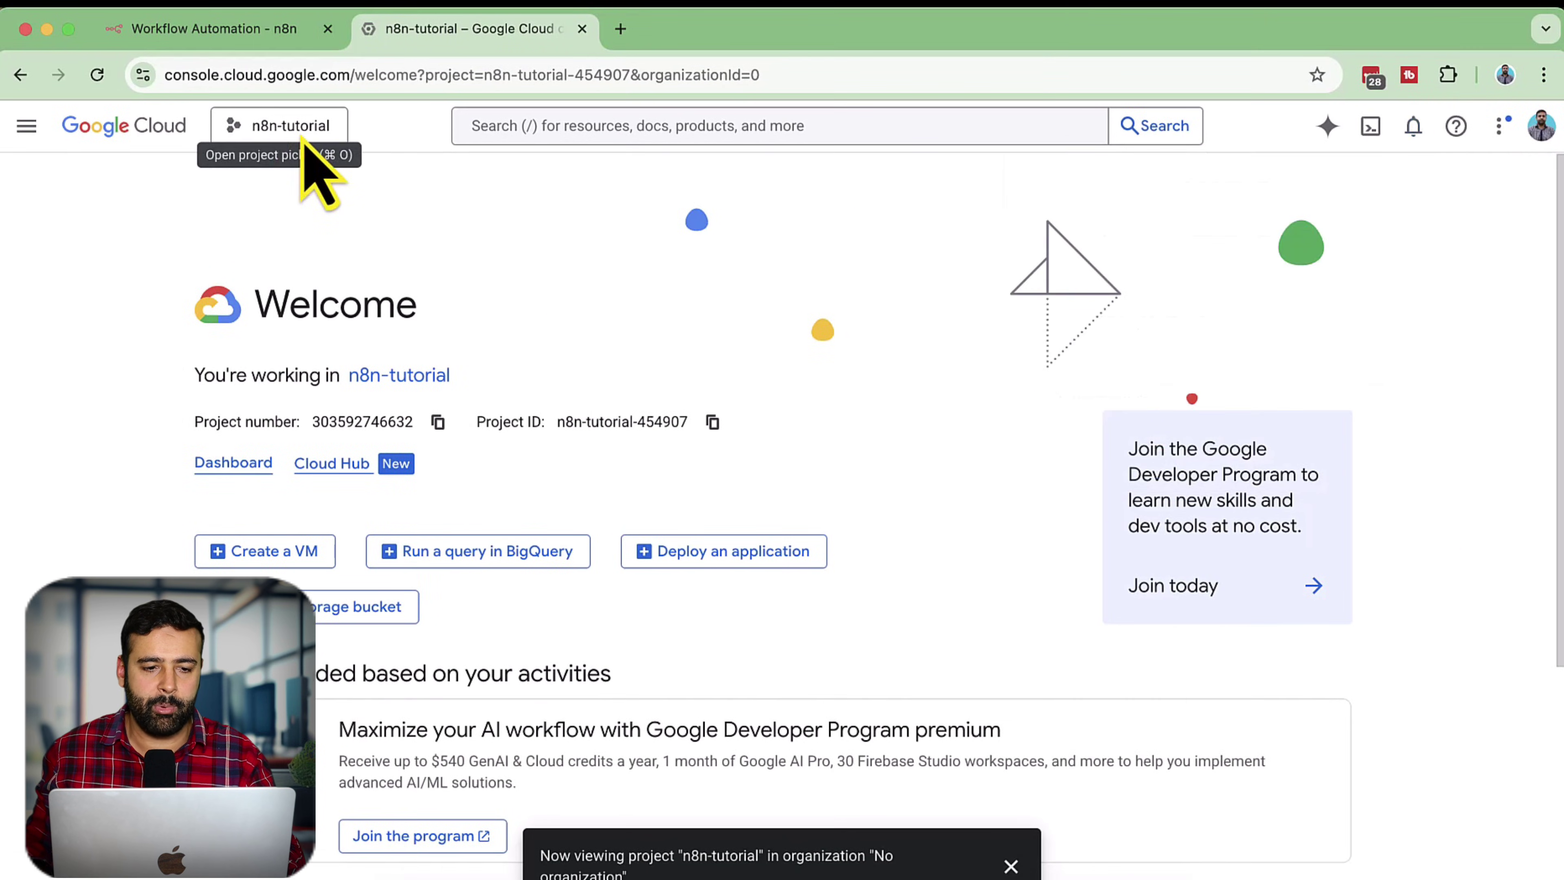
left_click(301, 139)
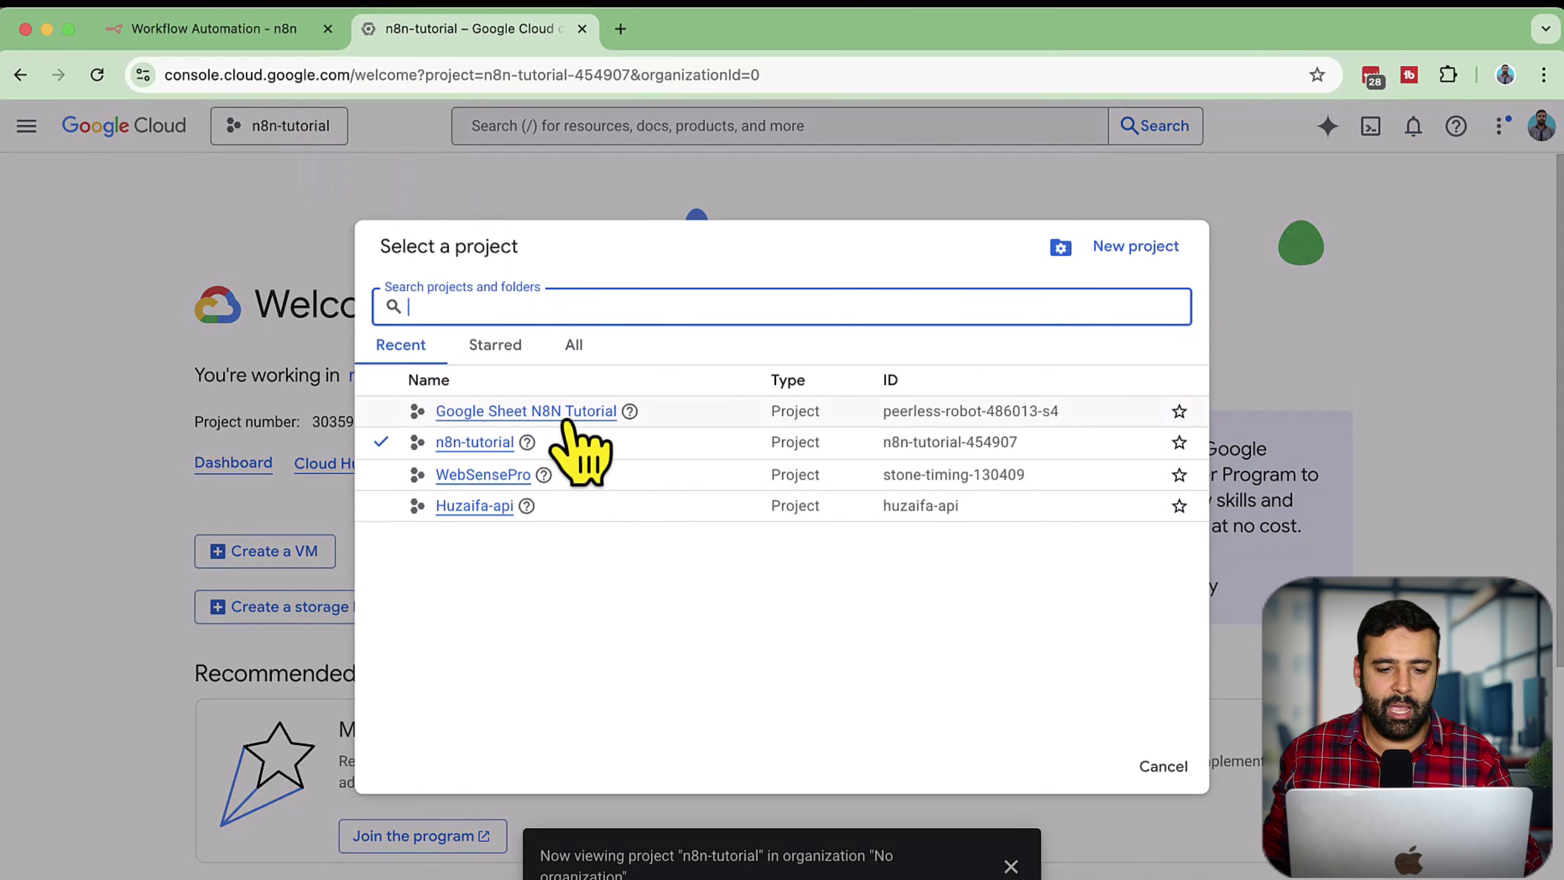
left_click(563, 414)
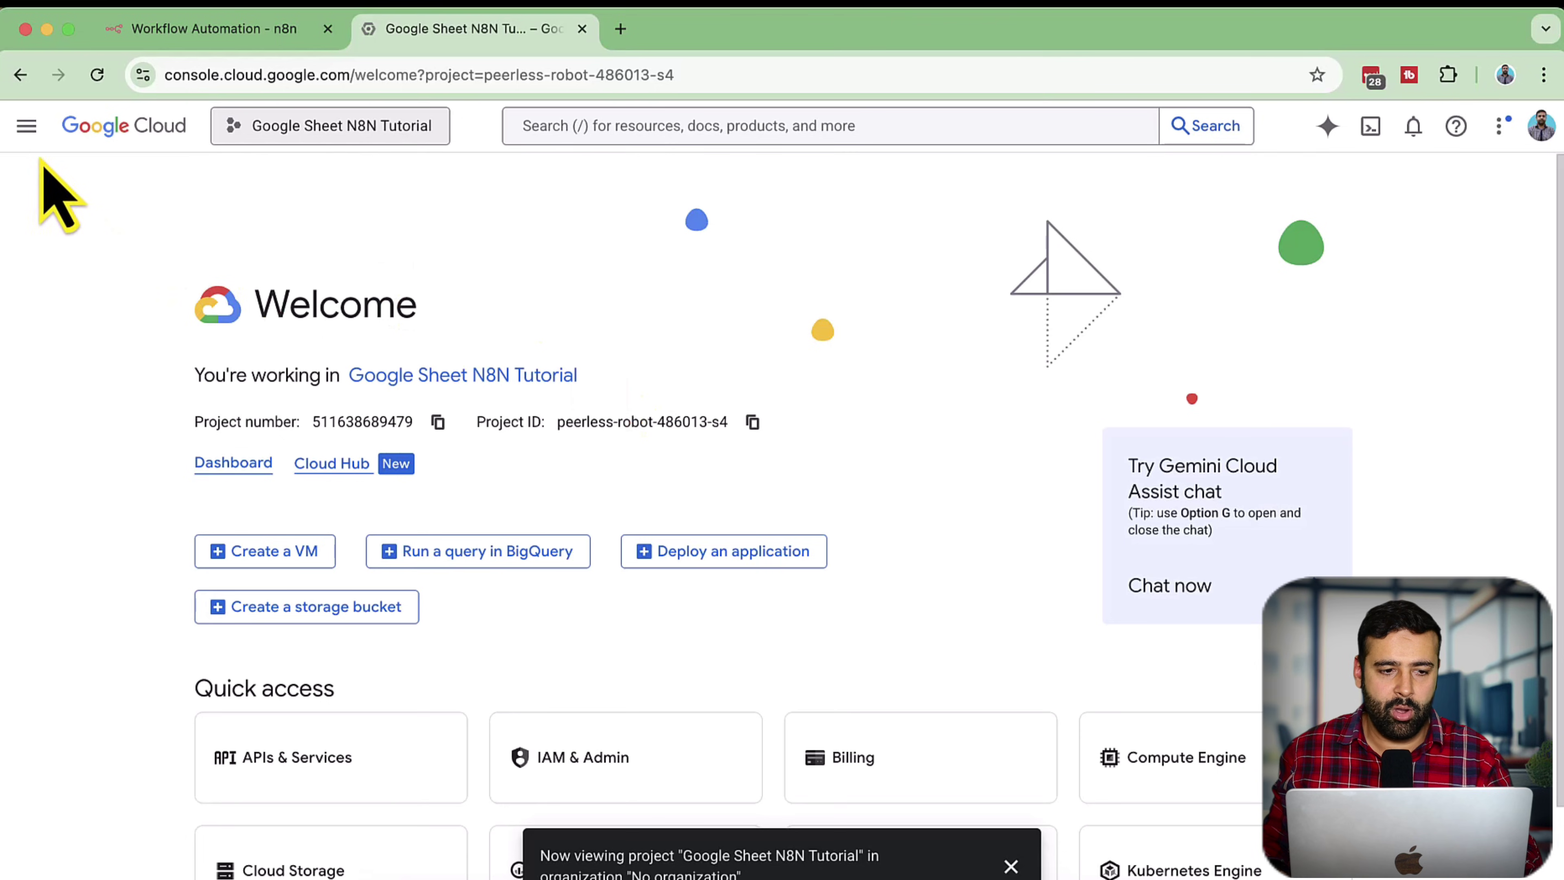
Search the API Library for "sheet" and enable the Google Sheets API for the project.
left_click(28, 127)
mouse_move(160, 421)
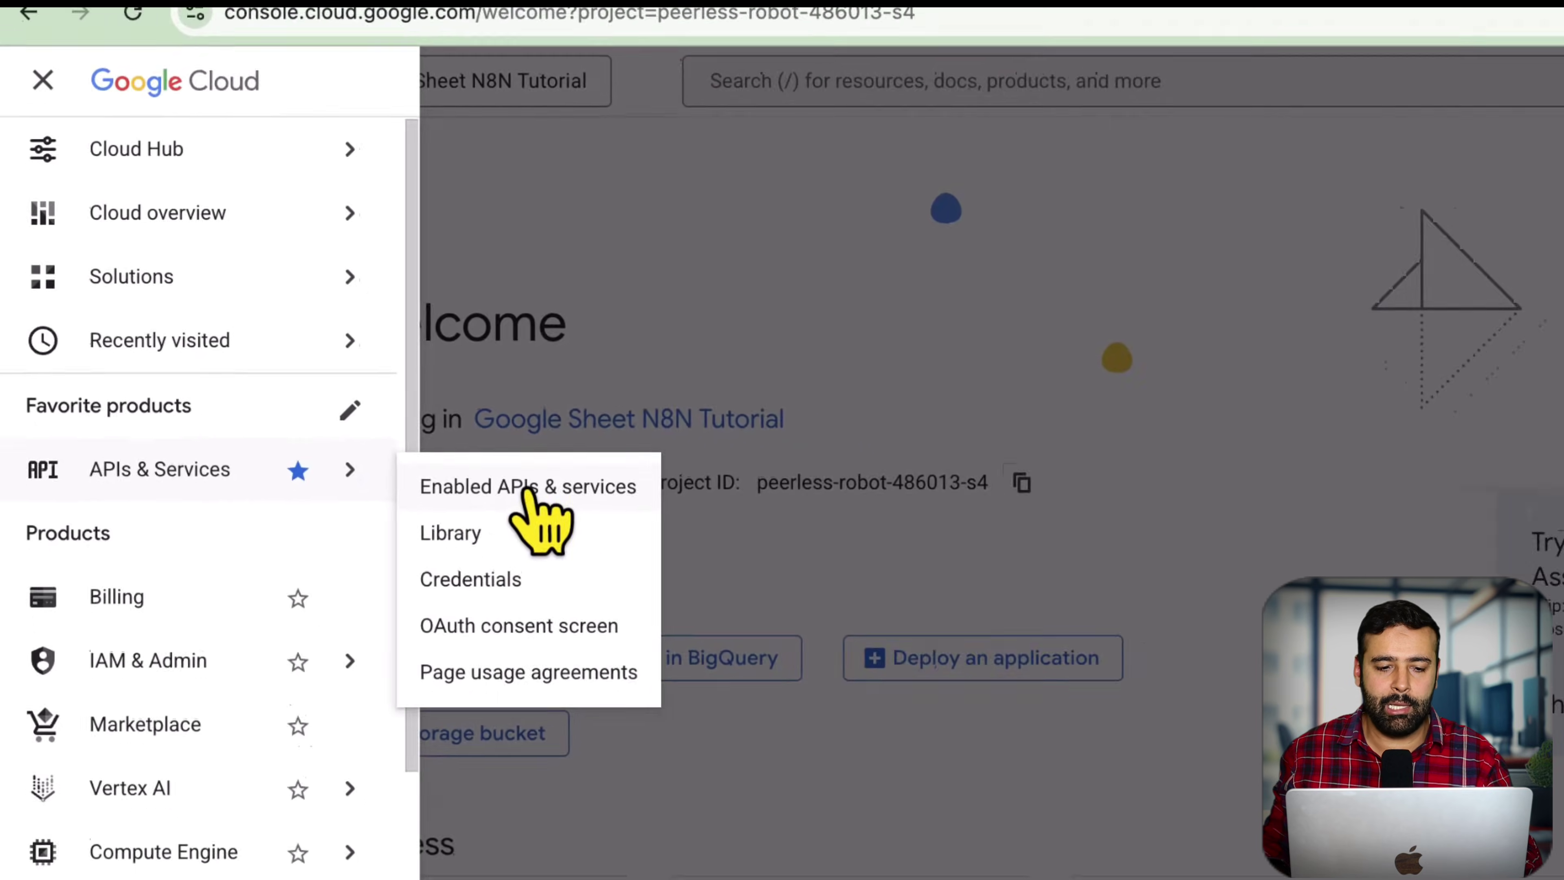
left_click(611, 524)
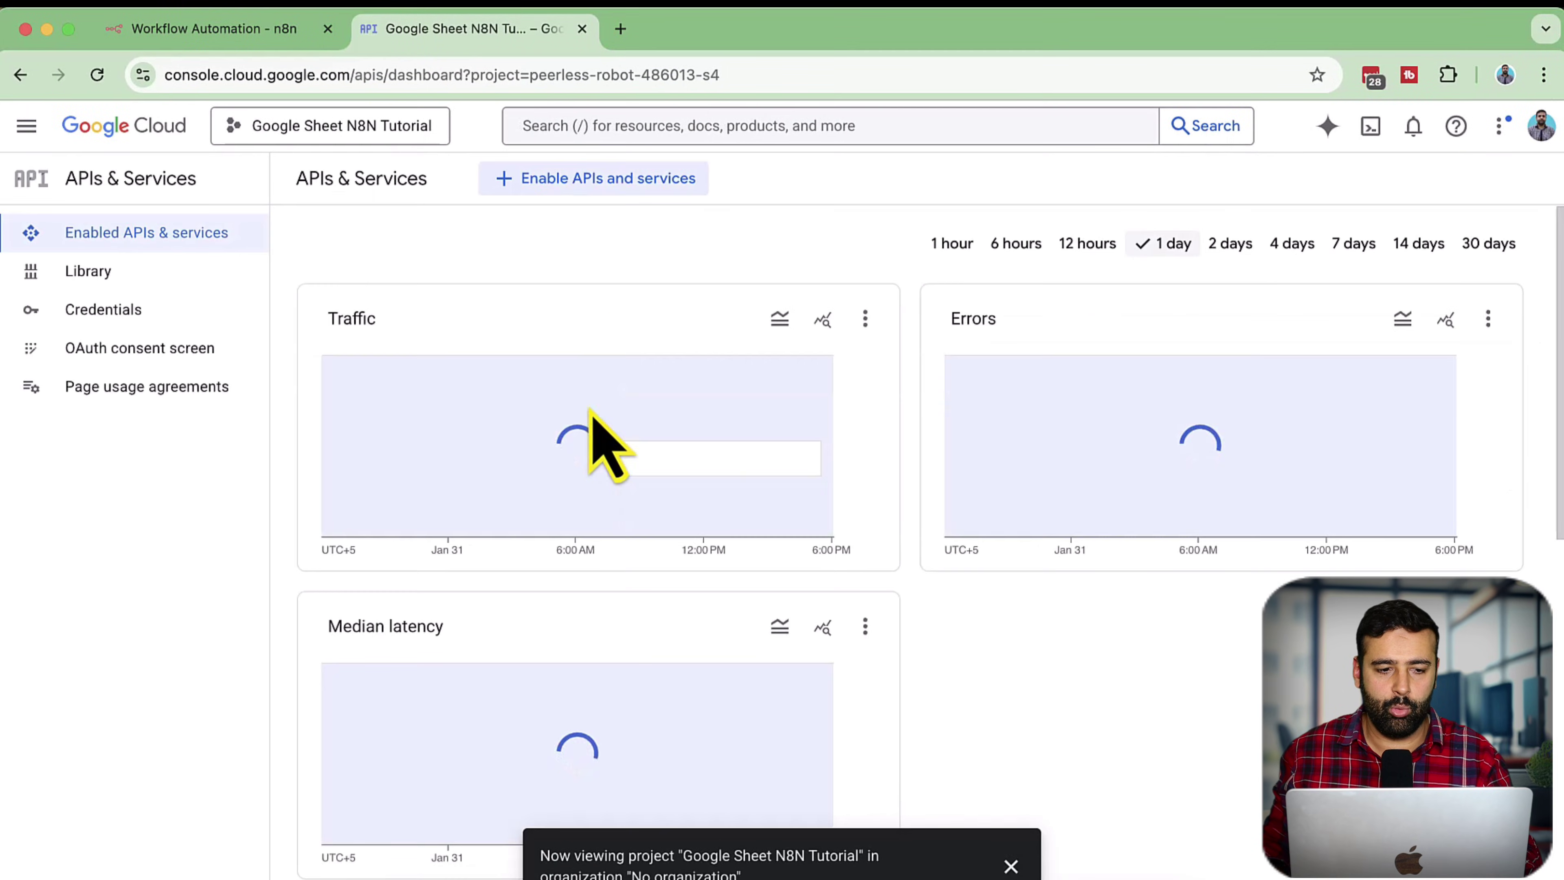
left_click(611, 186)
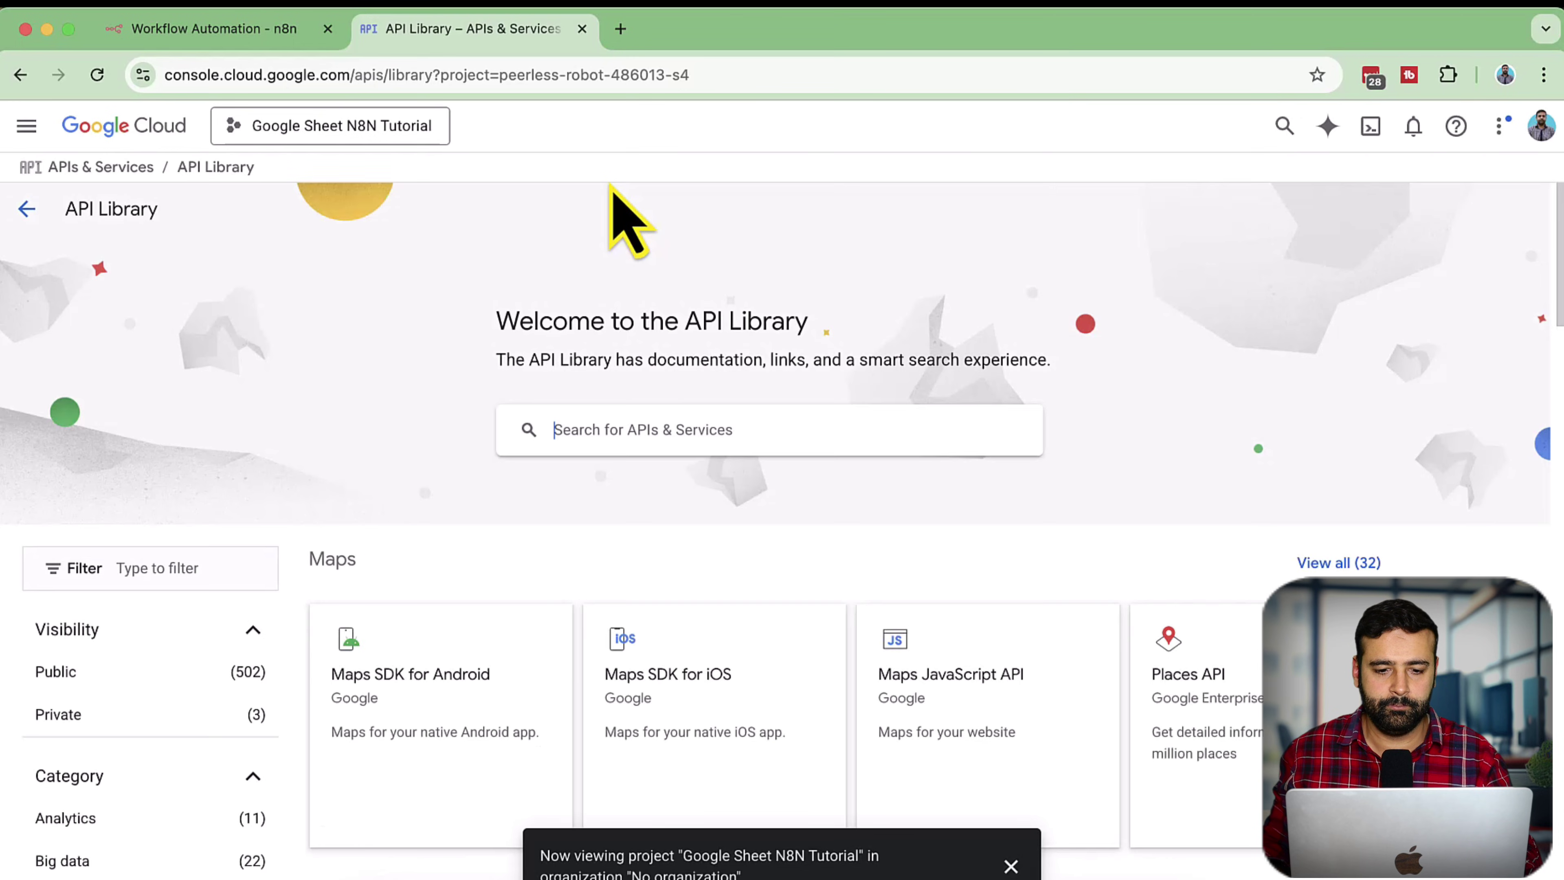
type("sheet")
key("Return")
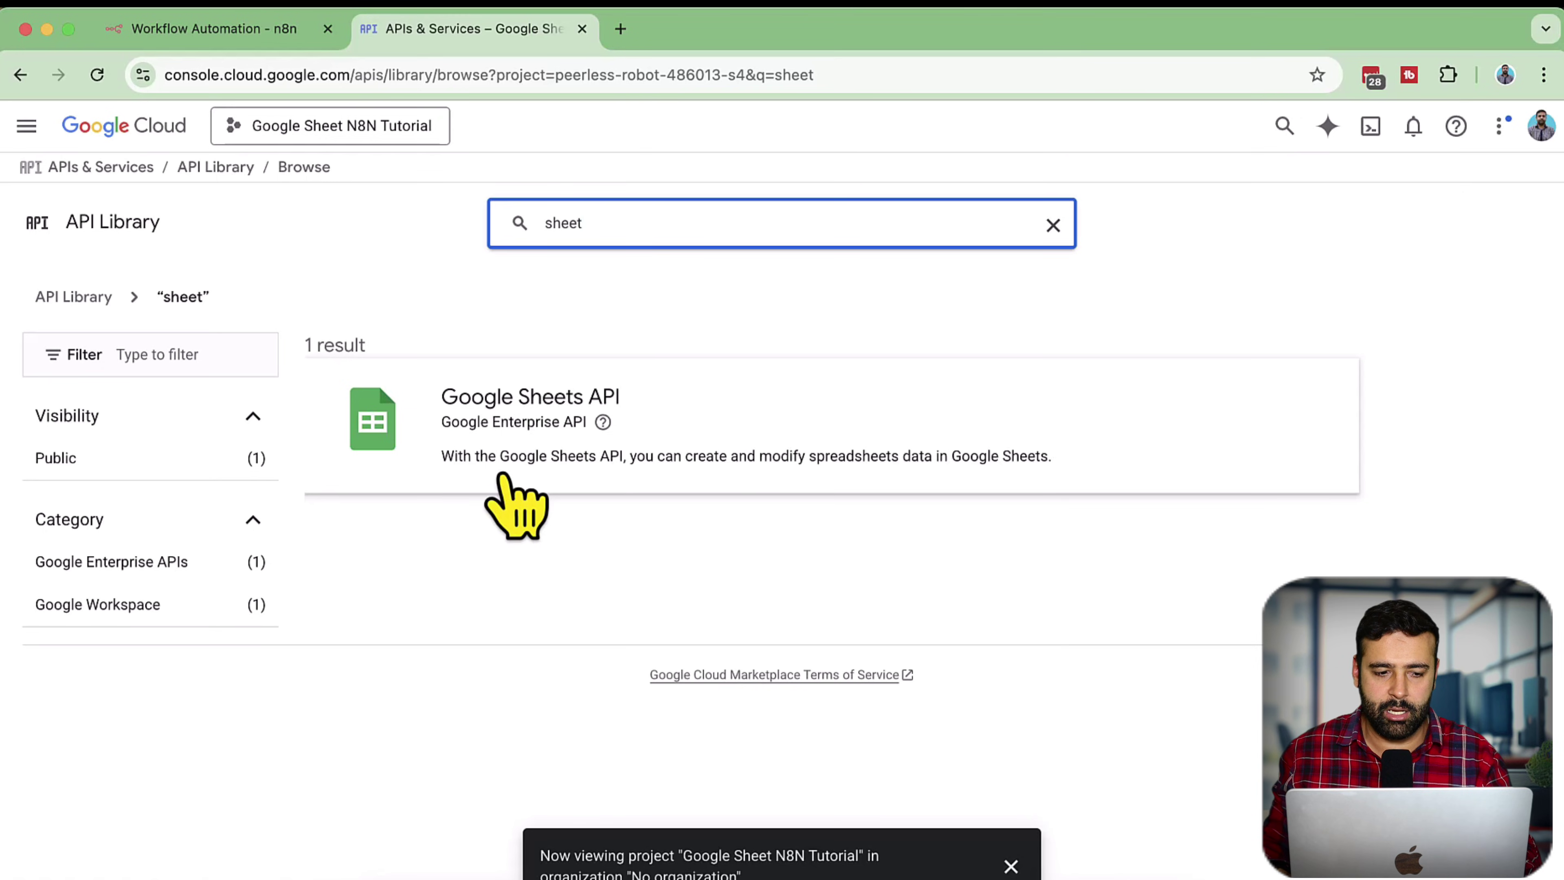
left_click(706, 425)
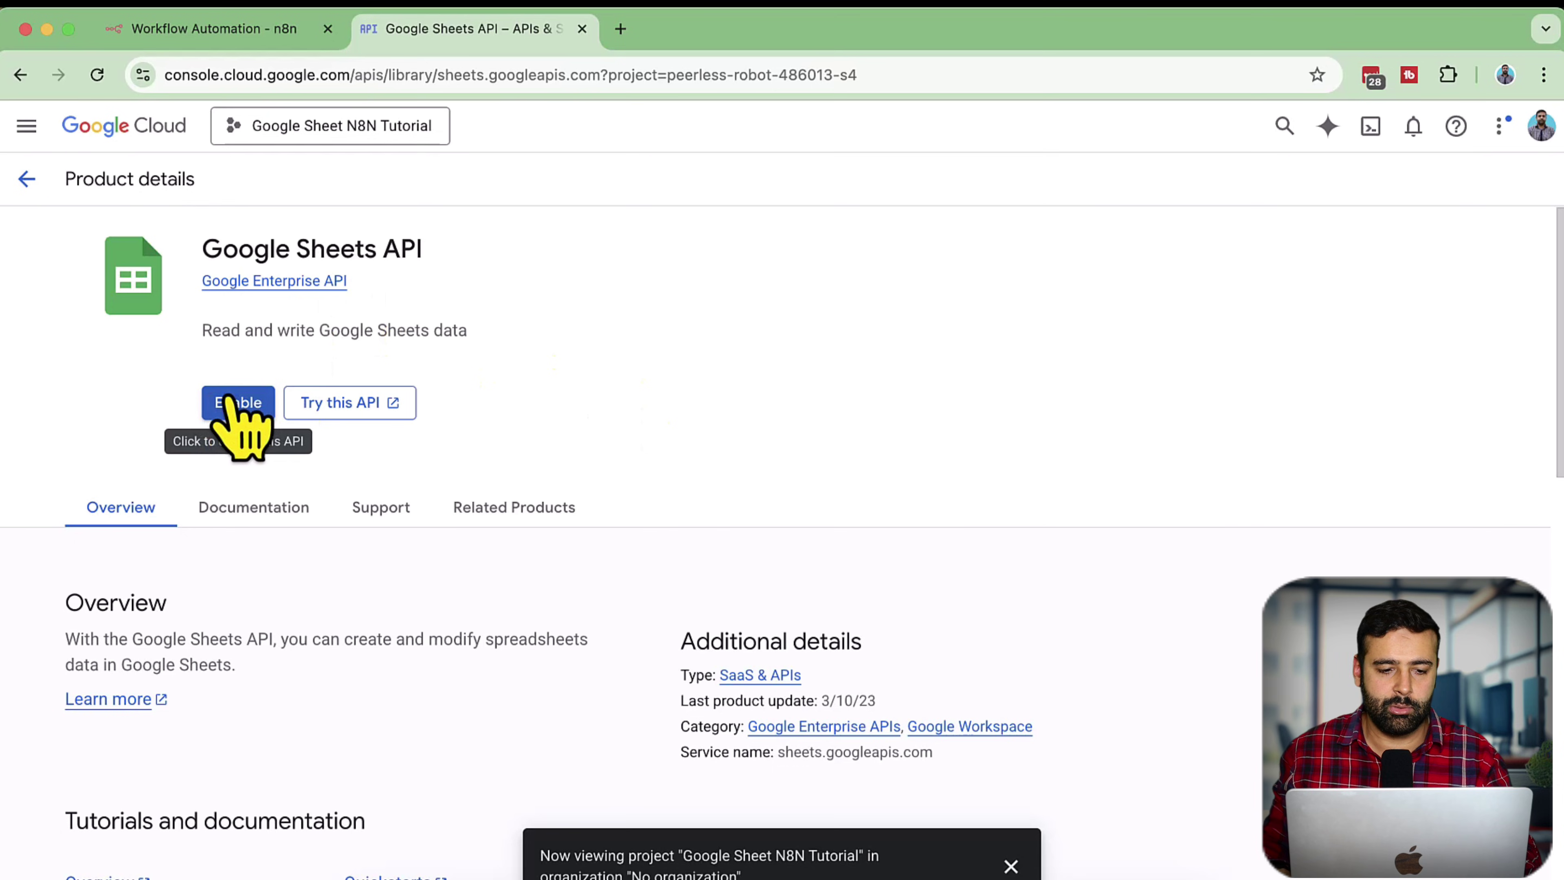
left_click(231, 404)
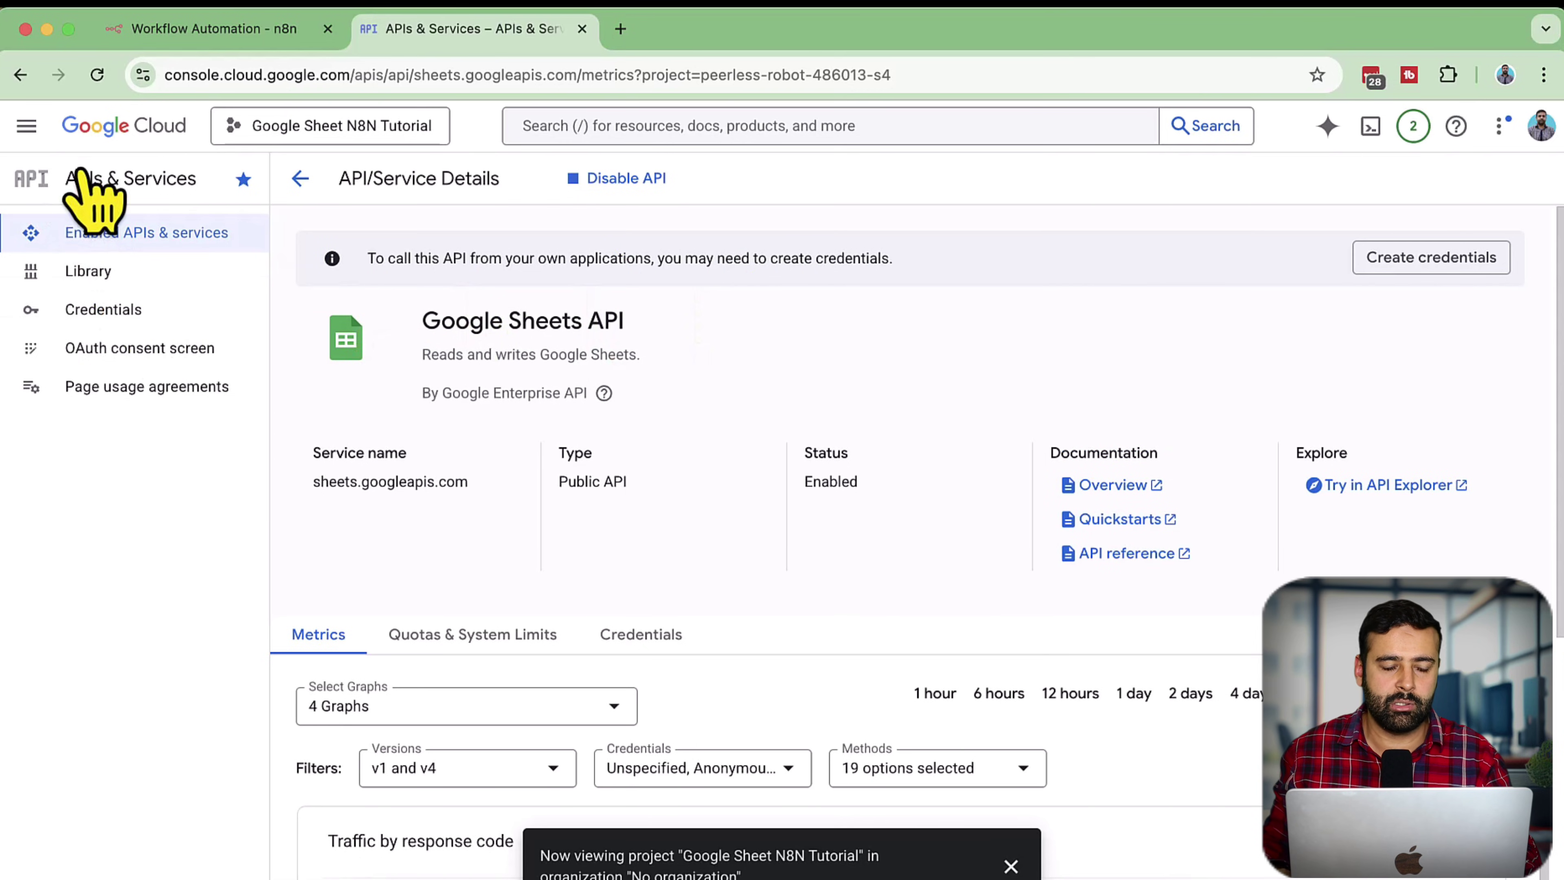
Go to the project's API credentials and start creating an OAuth client ID.
left_click(26, 126)
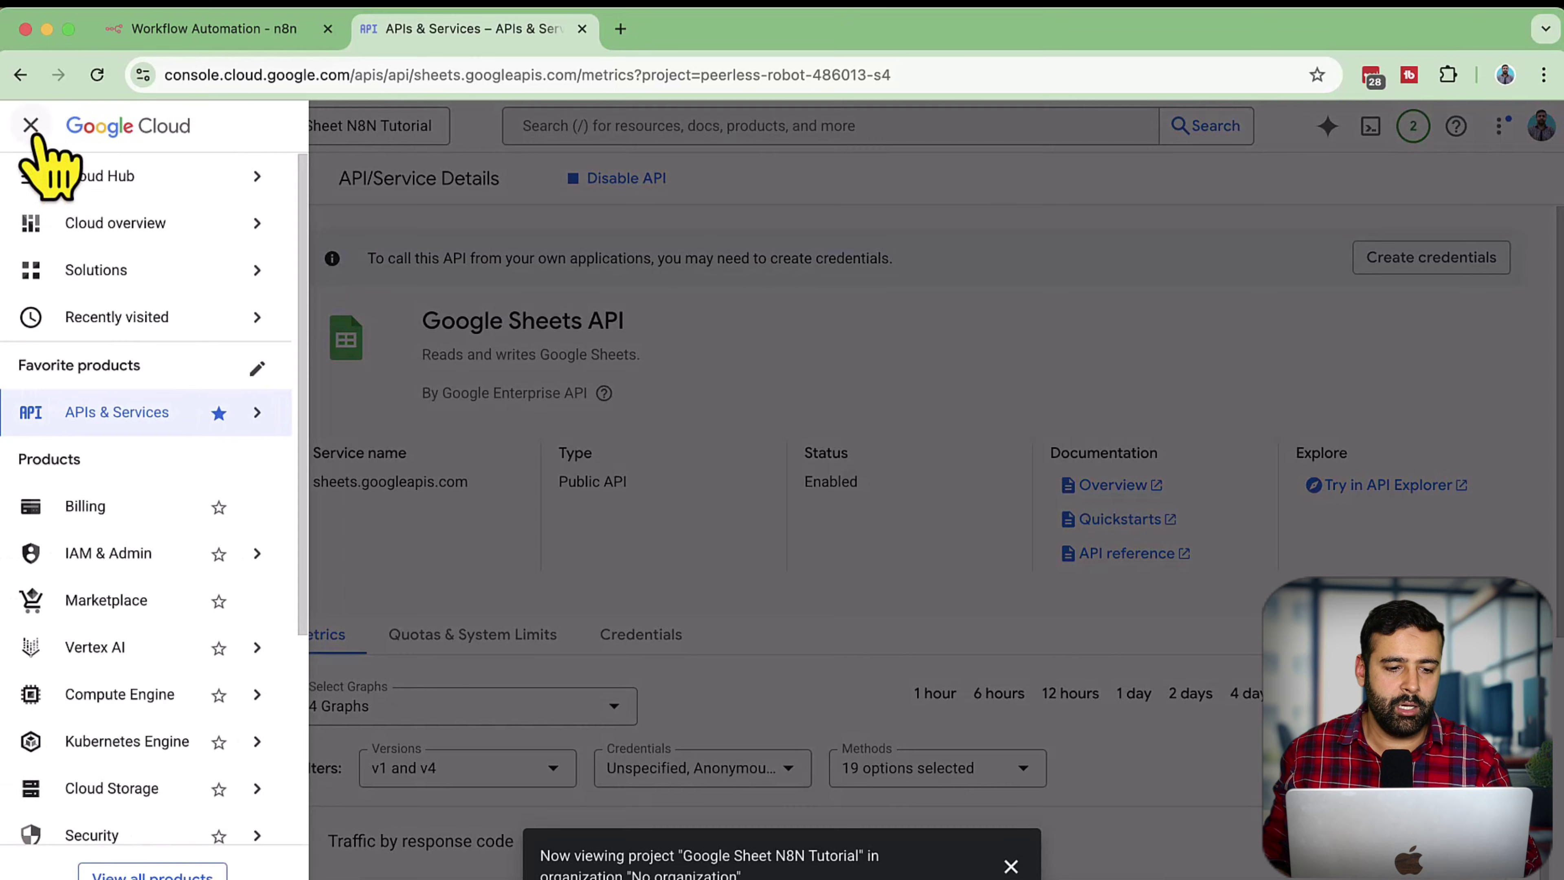
mouse_move(154, 416)
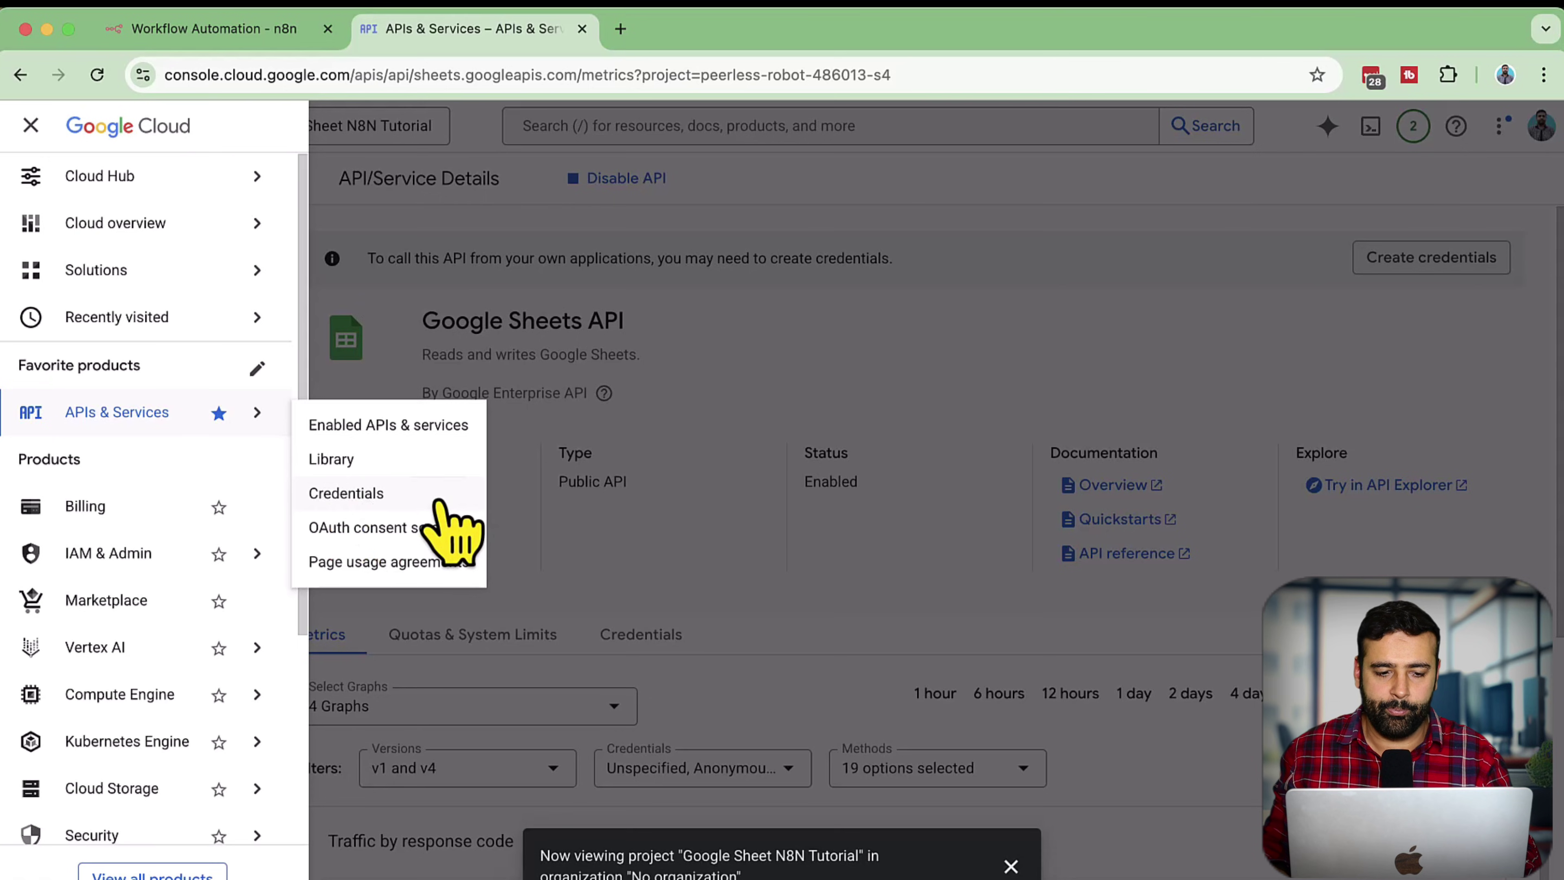
left_click(452, 530)
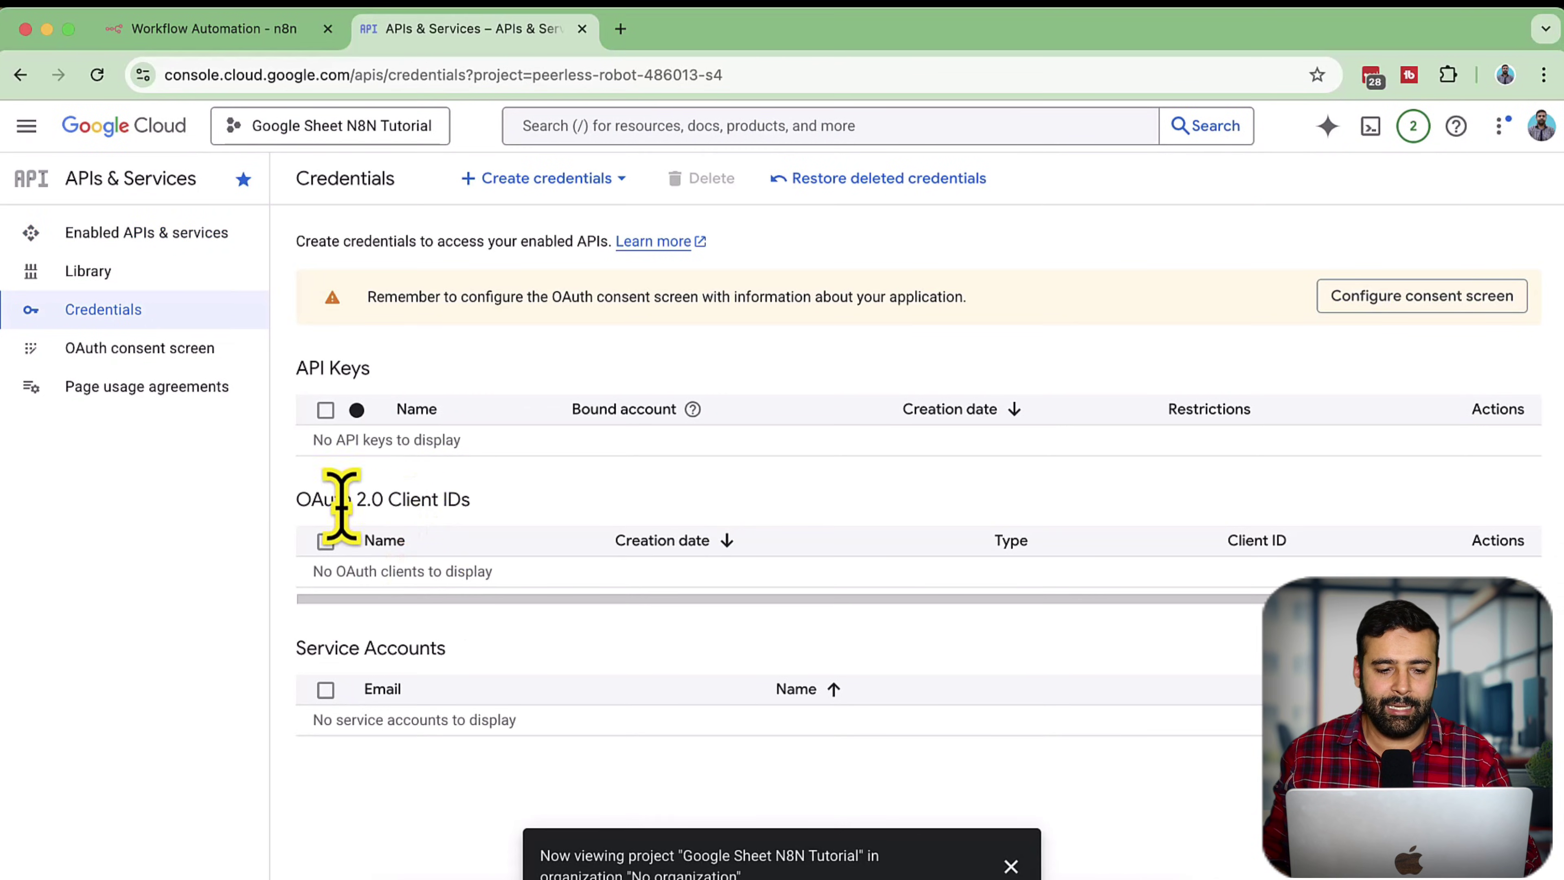
left_click_drag(297, 500, 504, 504)
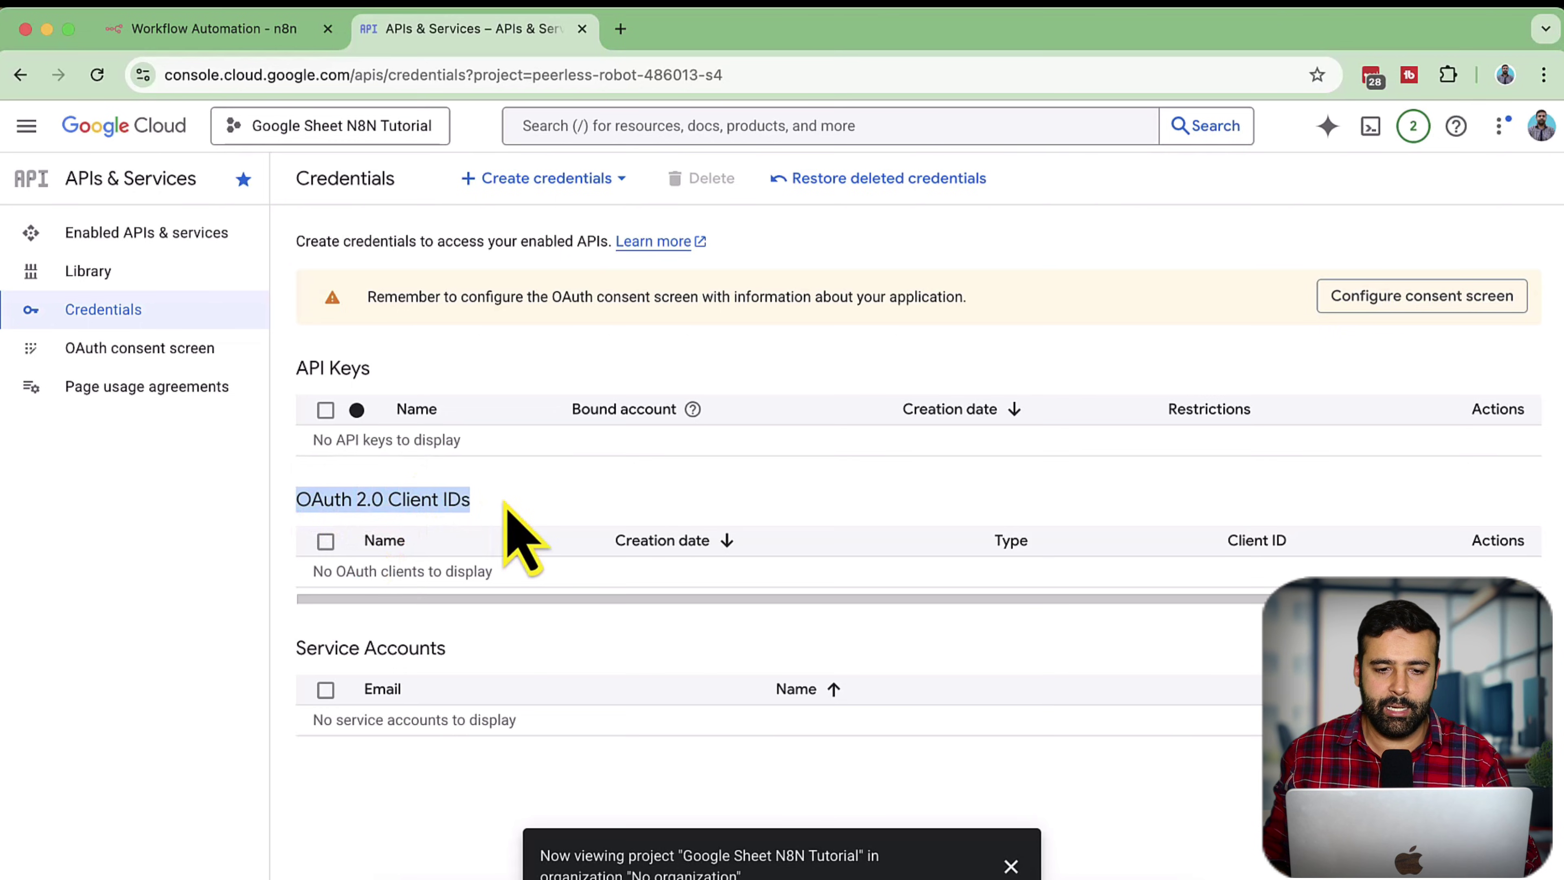
left_click(505, 503)
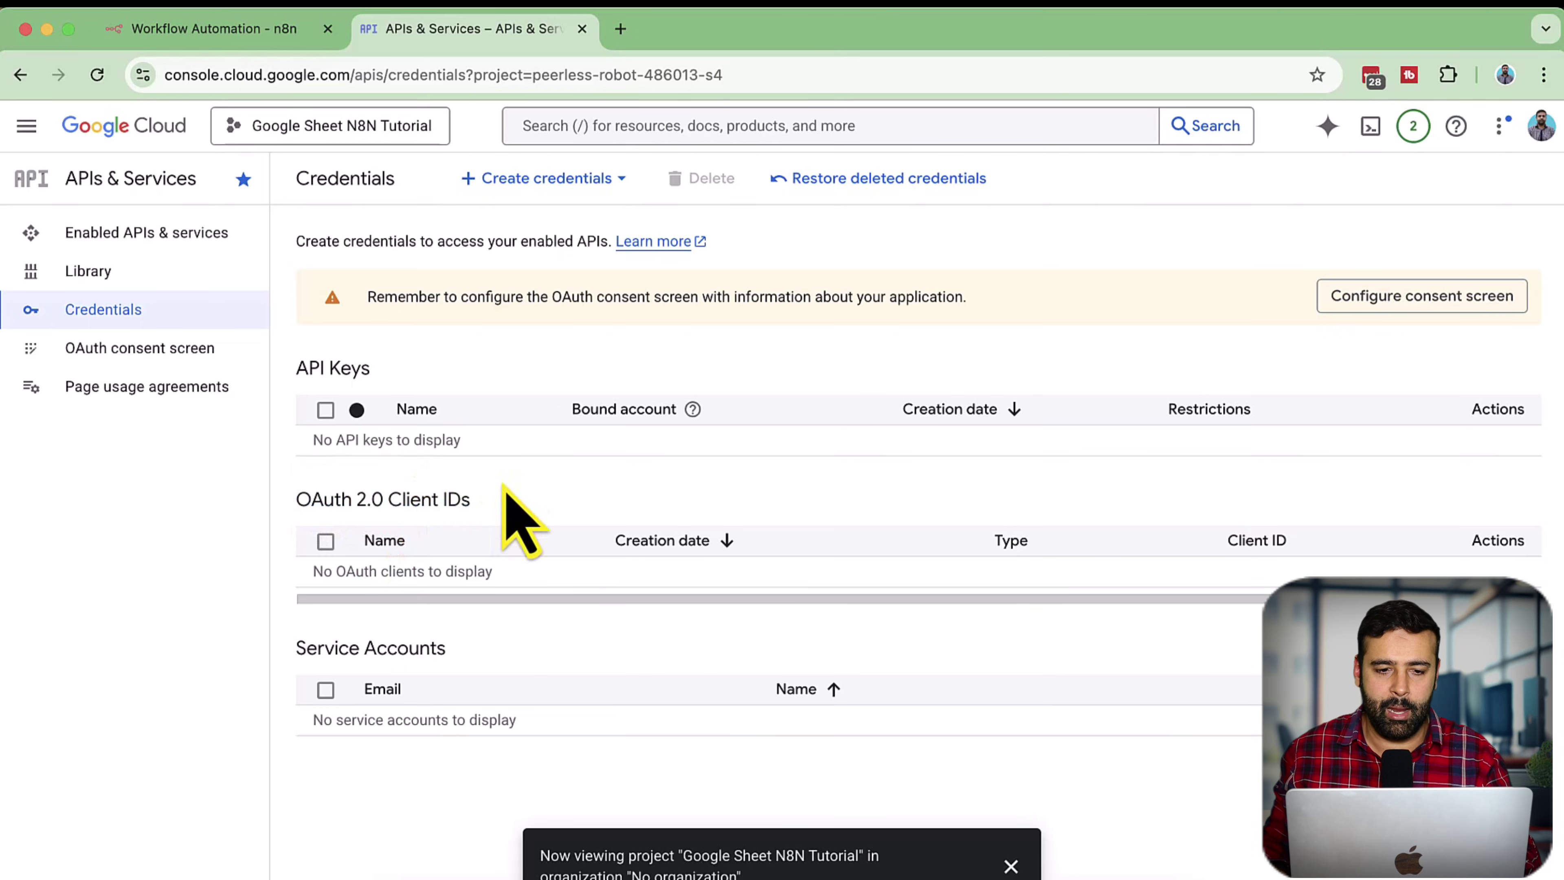
left_click(612, 175)
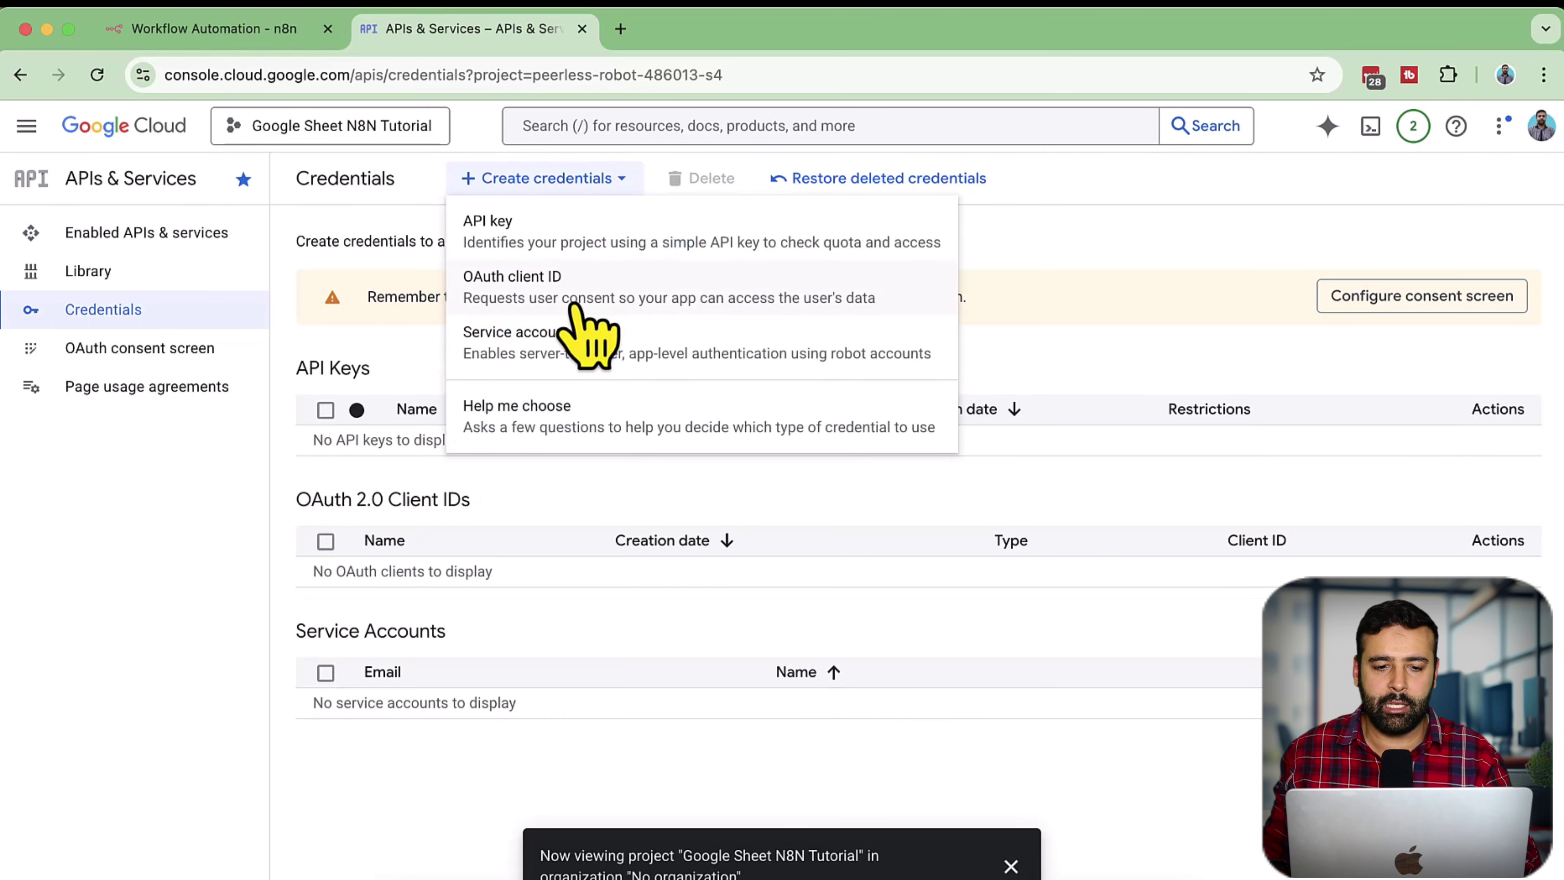
left_click(825, 302)
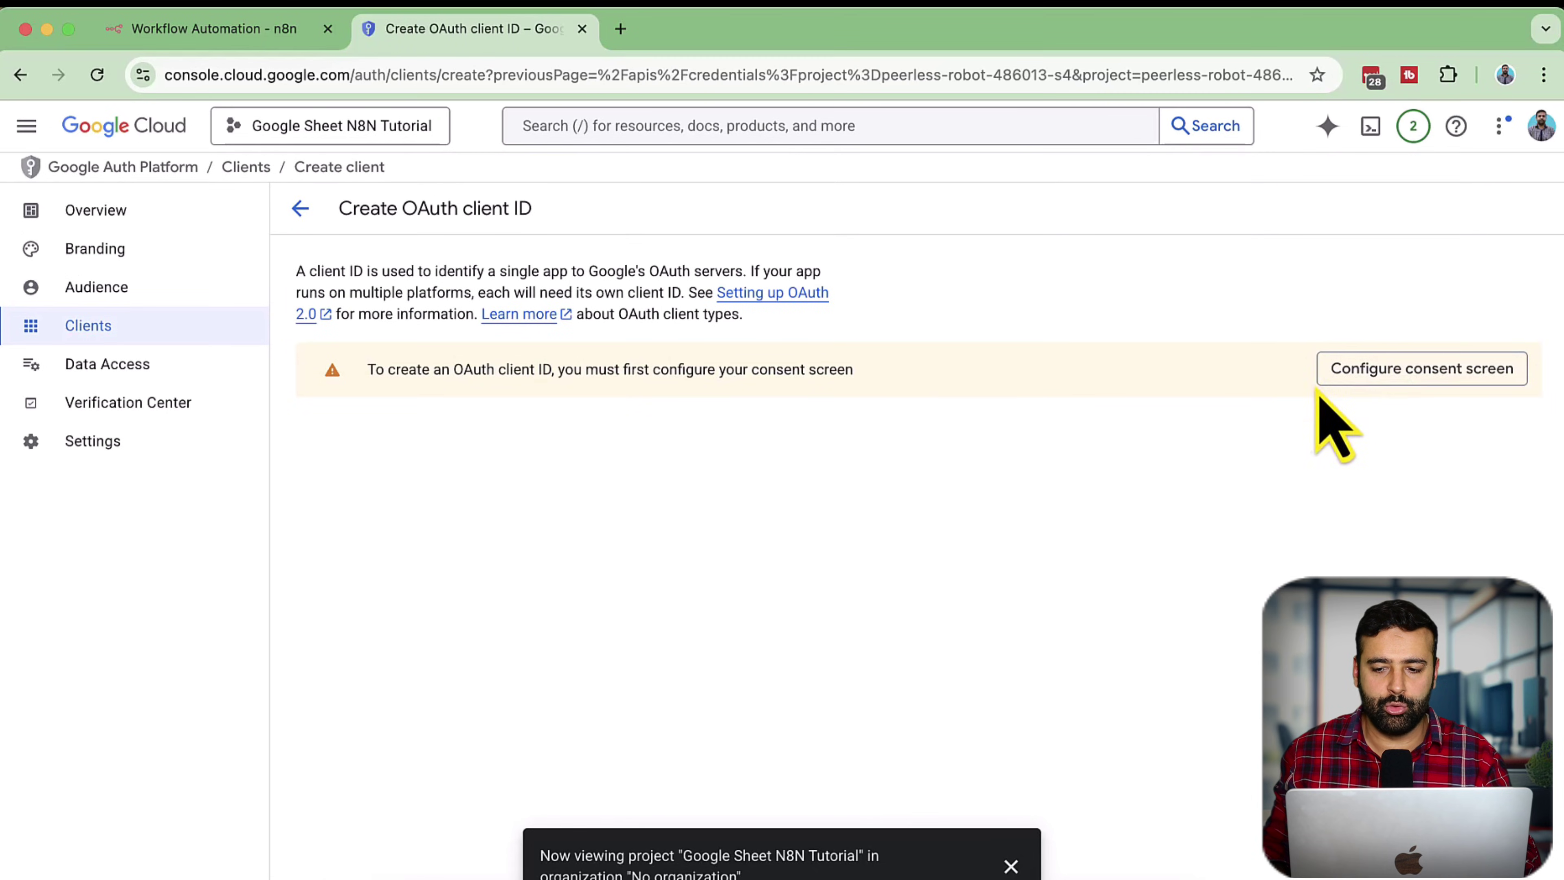
Start configuring the OAuth consent screen with the app name "n8n-sheet" and the user support email.
left_click(1349, 369)
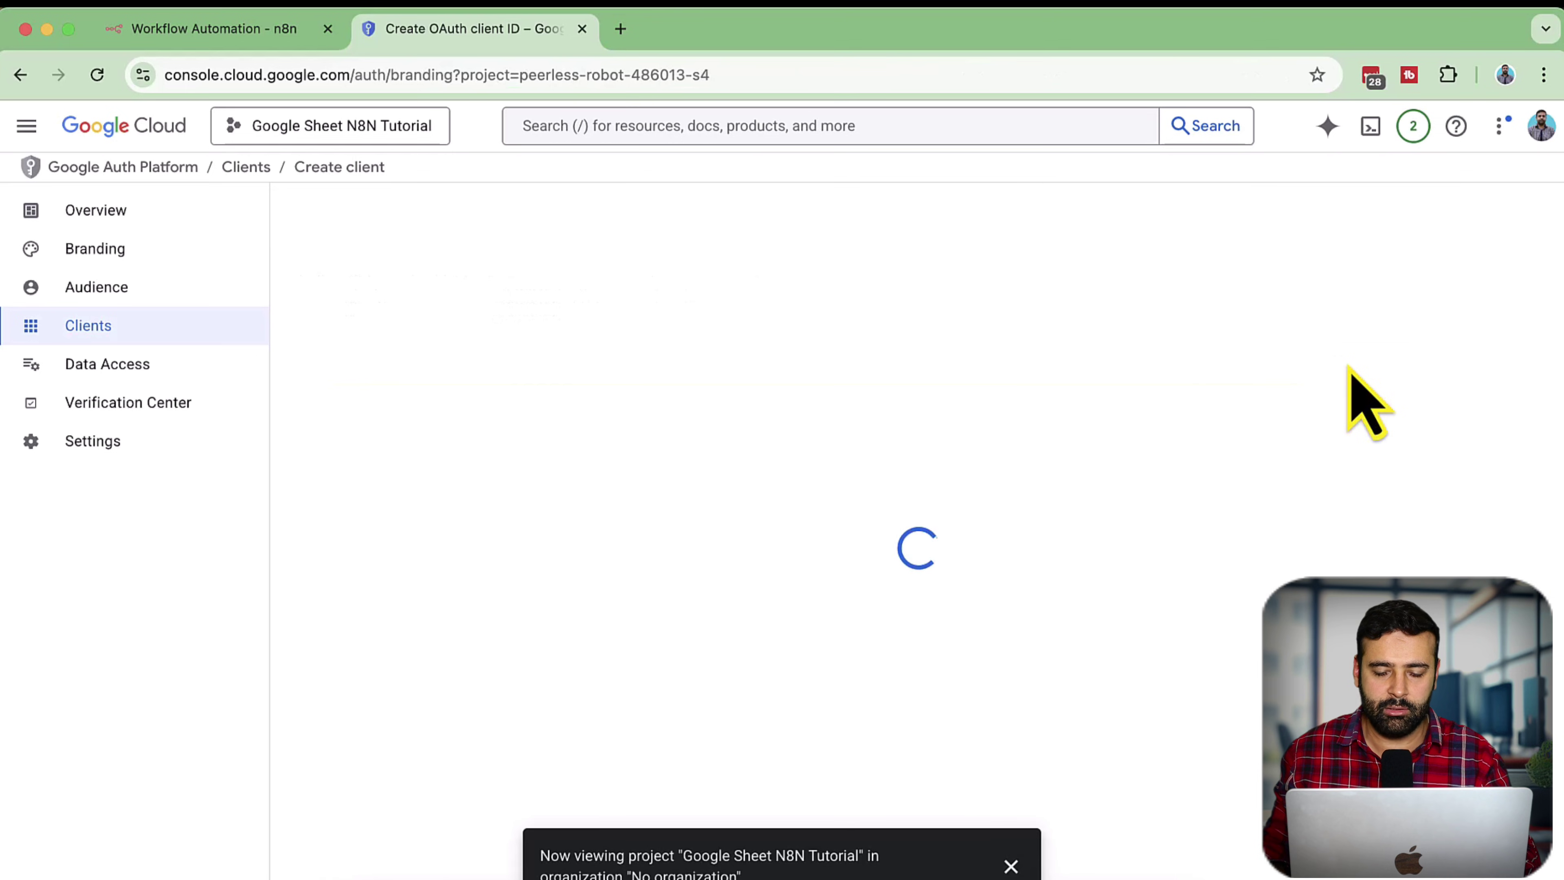
left_click(915, 707)
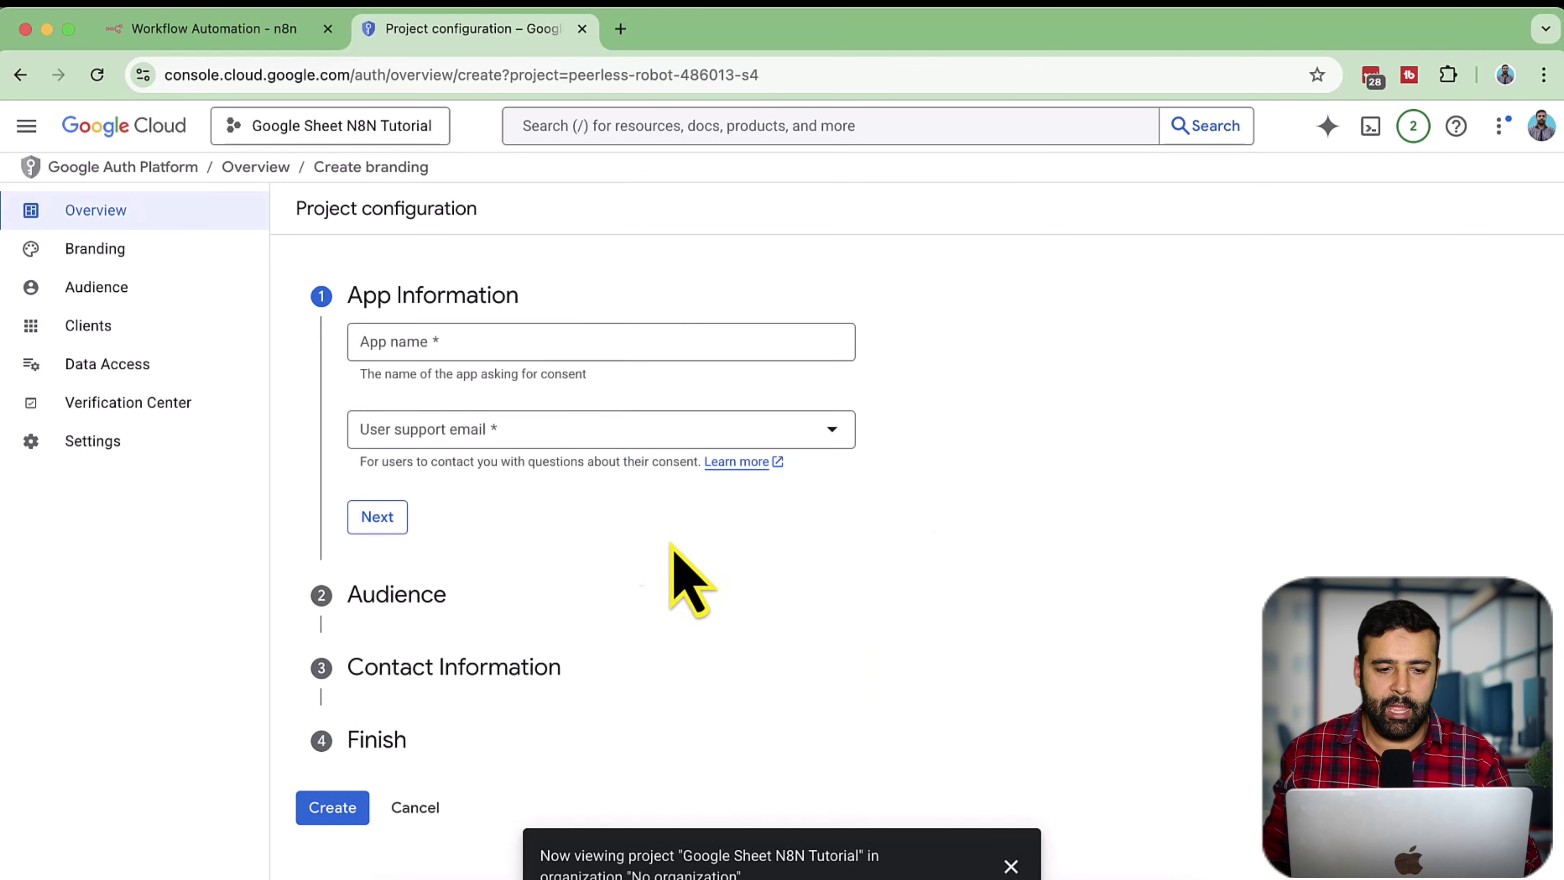
left_click(582, 345)
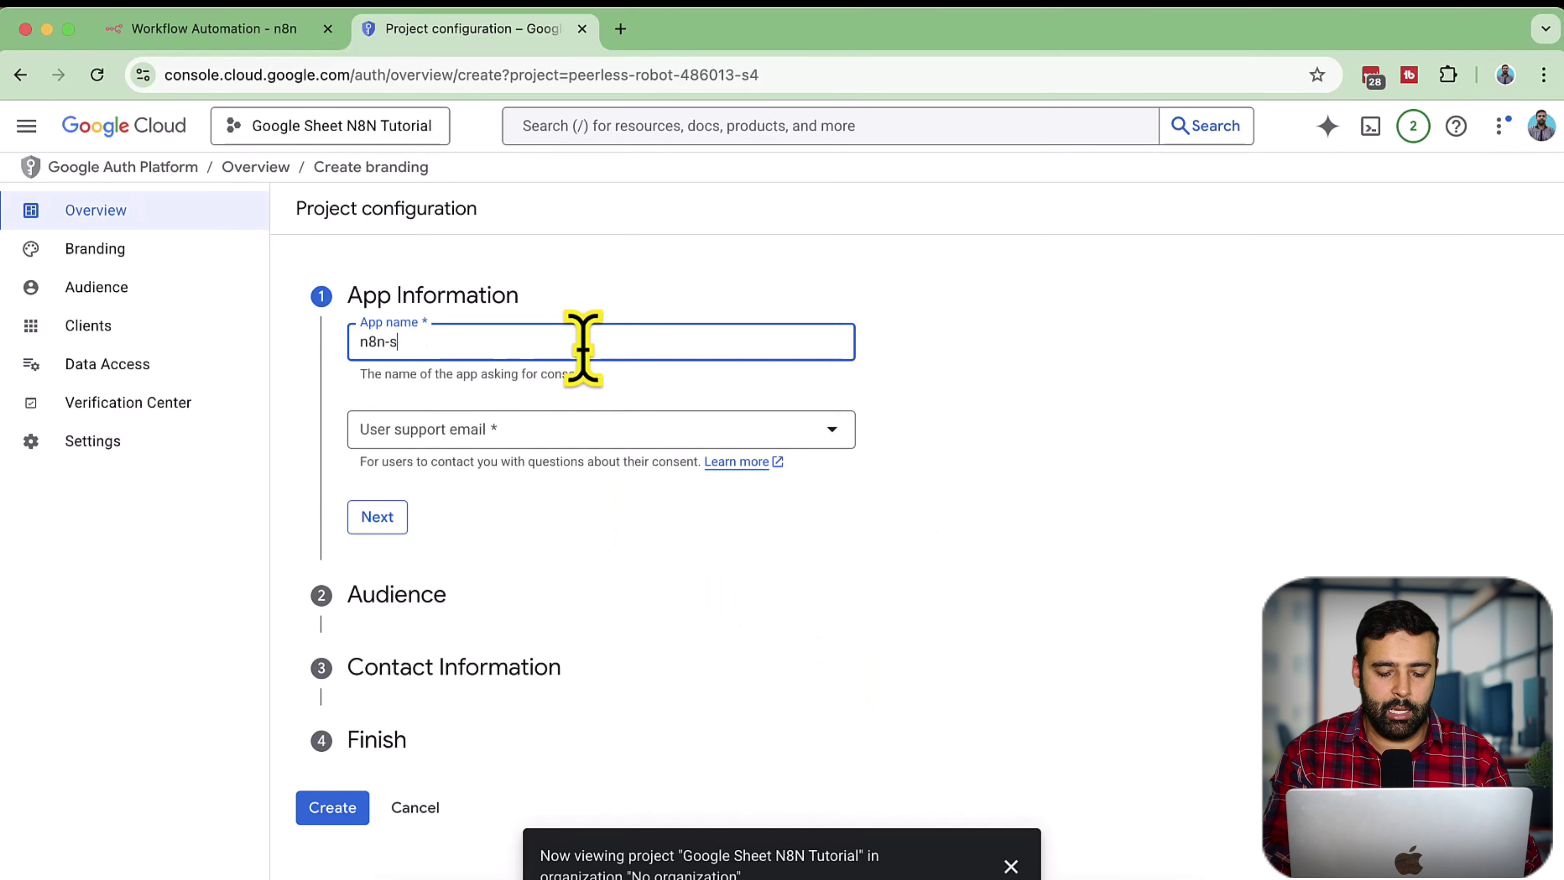
key("Tab")
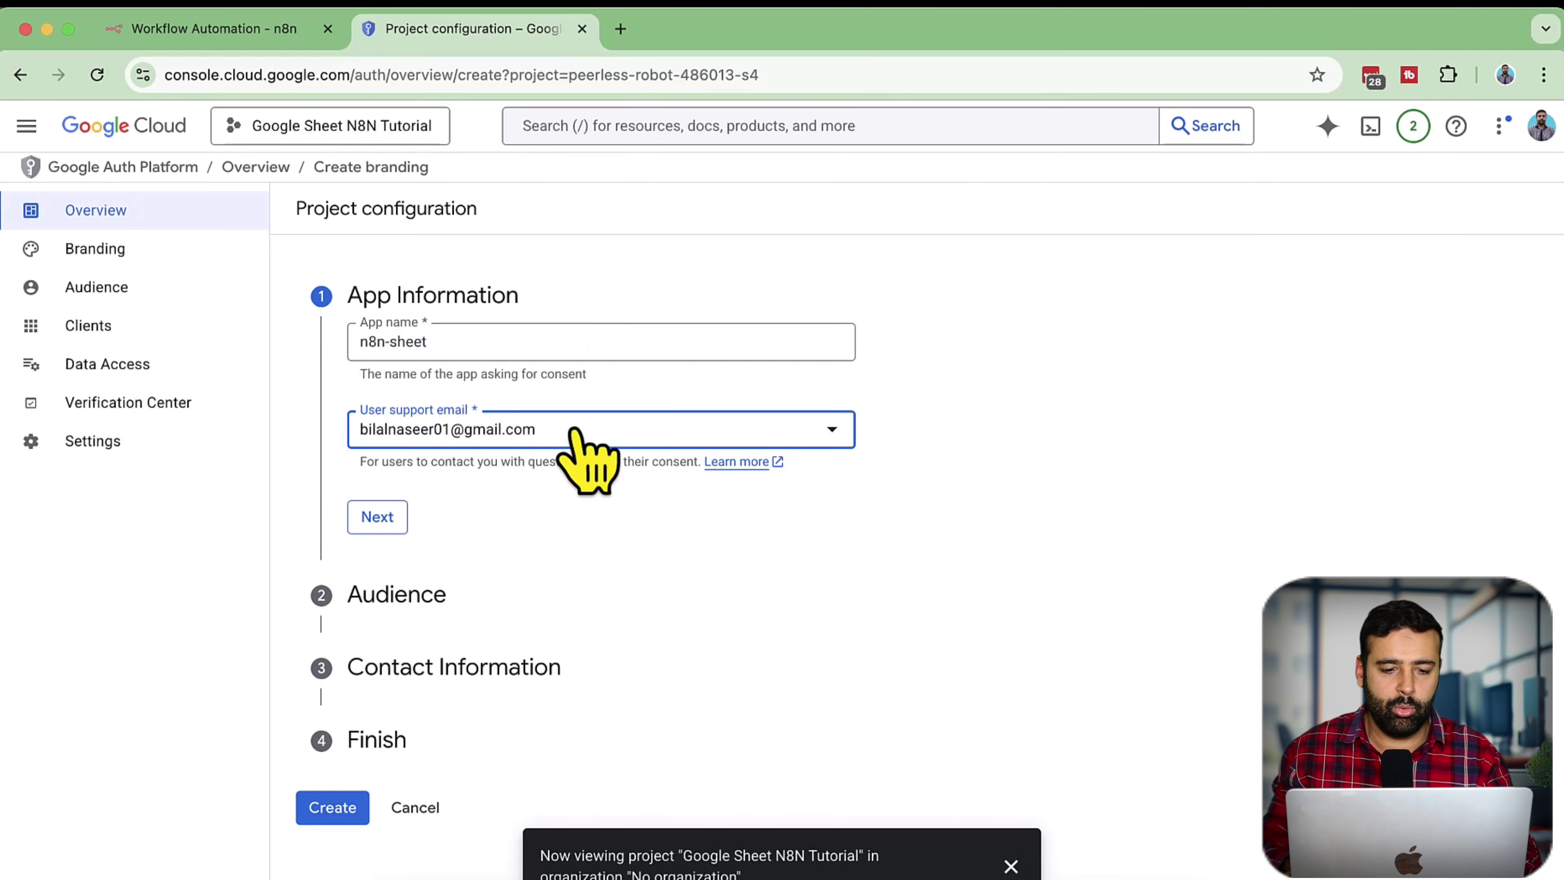
left_click(377, 518)
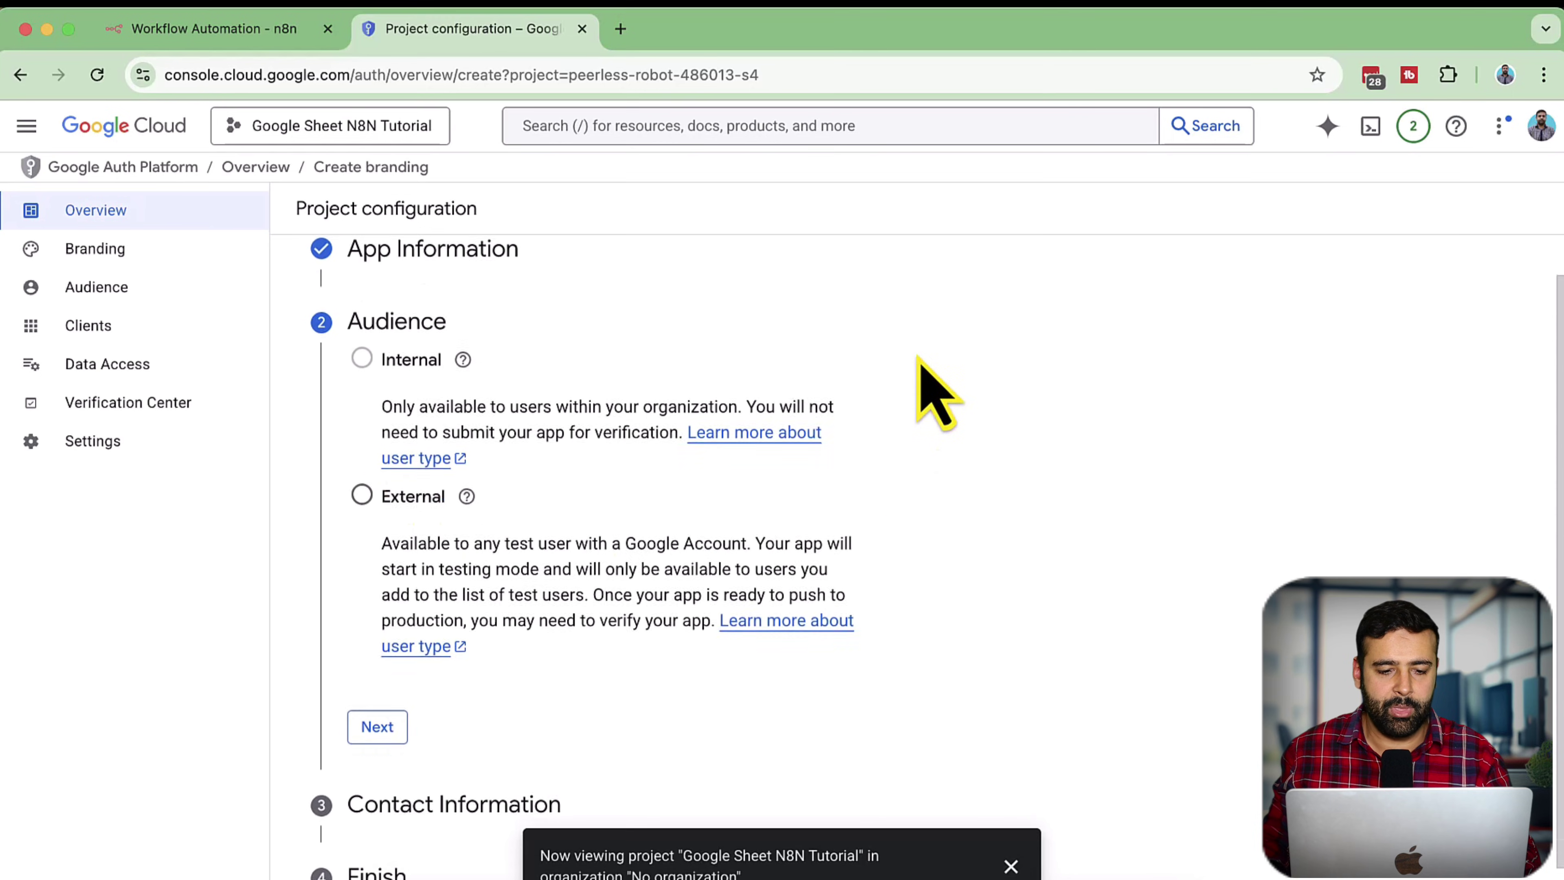
Set the consent screen's audience to External and continue to the contact information.
left_click(362, 496)
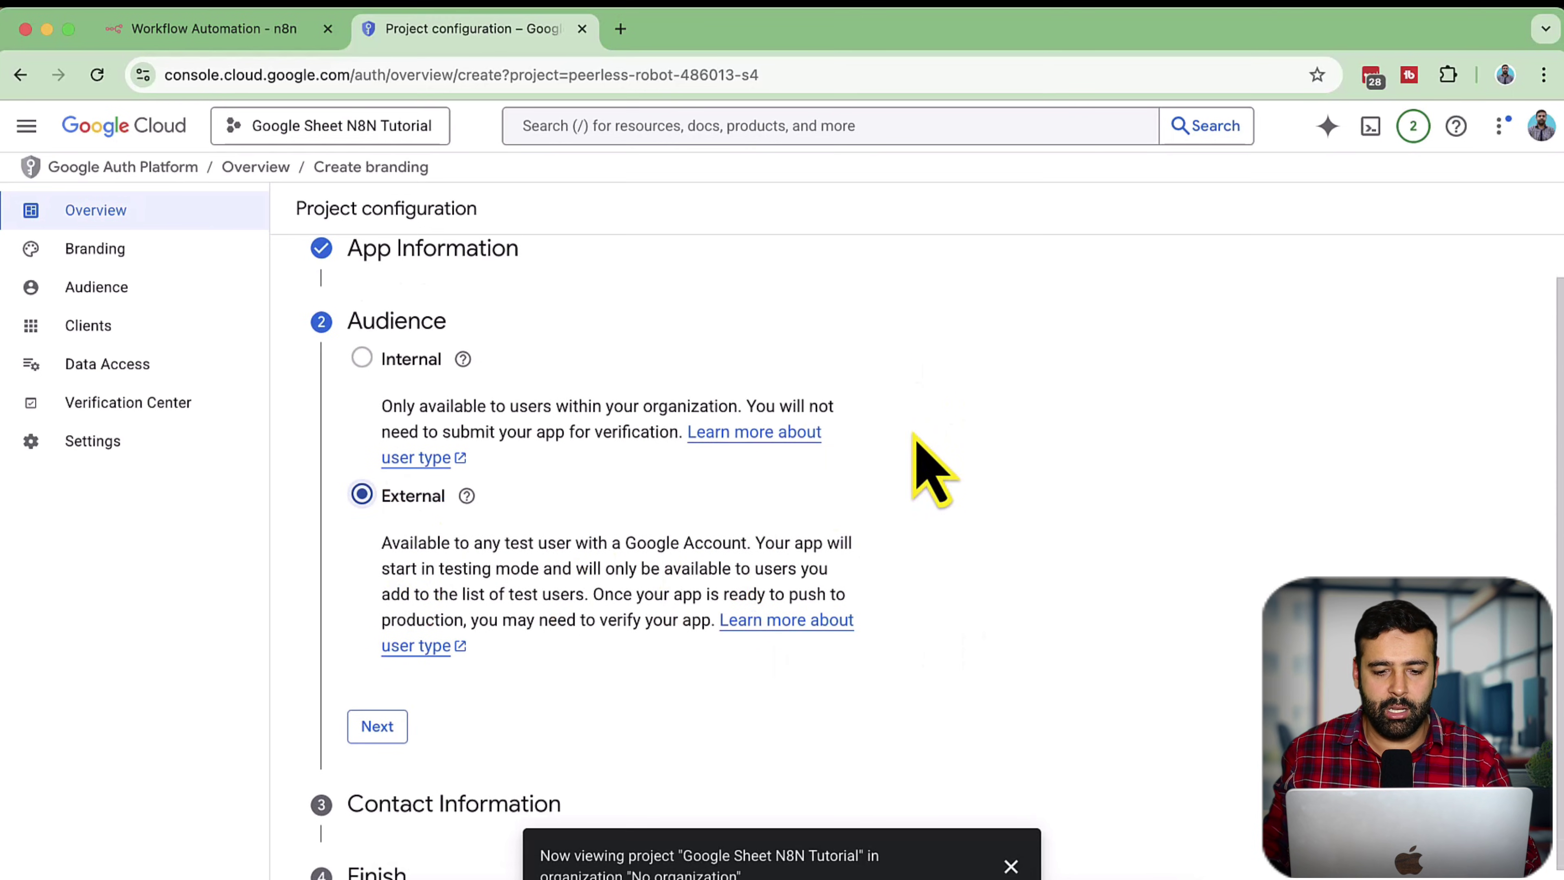
scroll(862, 487, "down", 2)
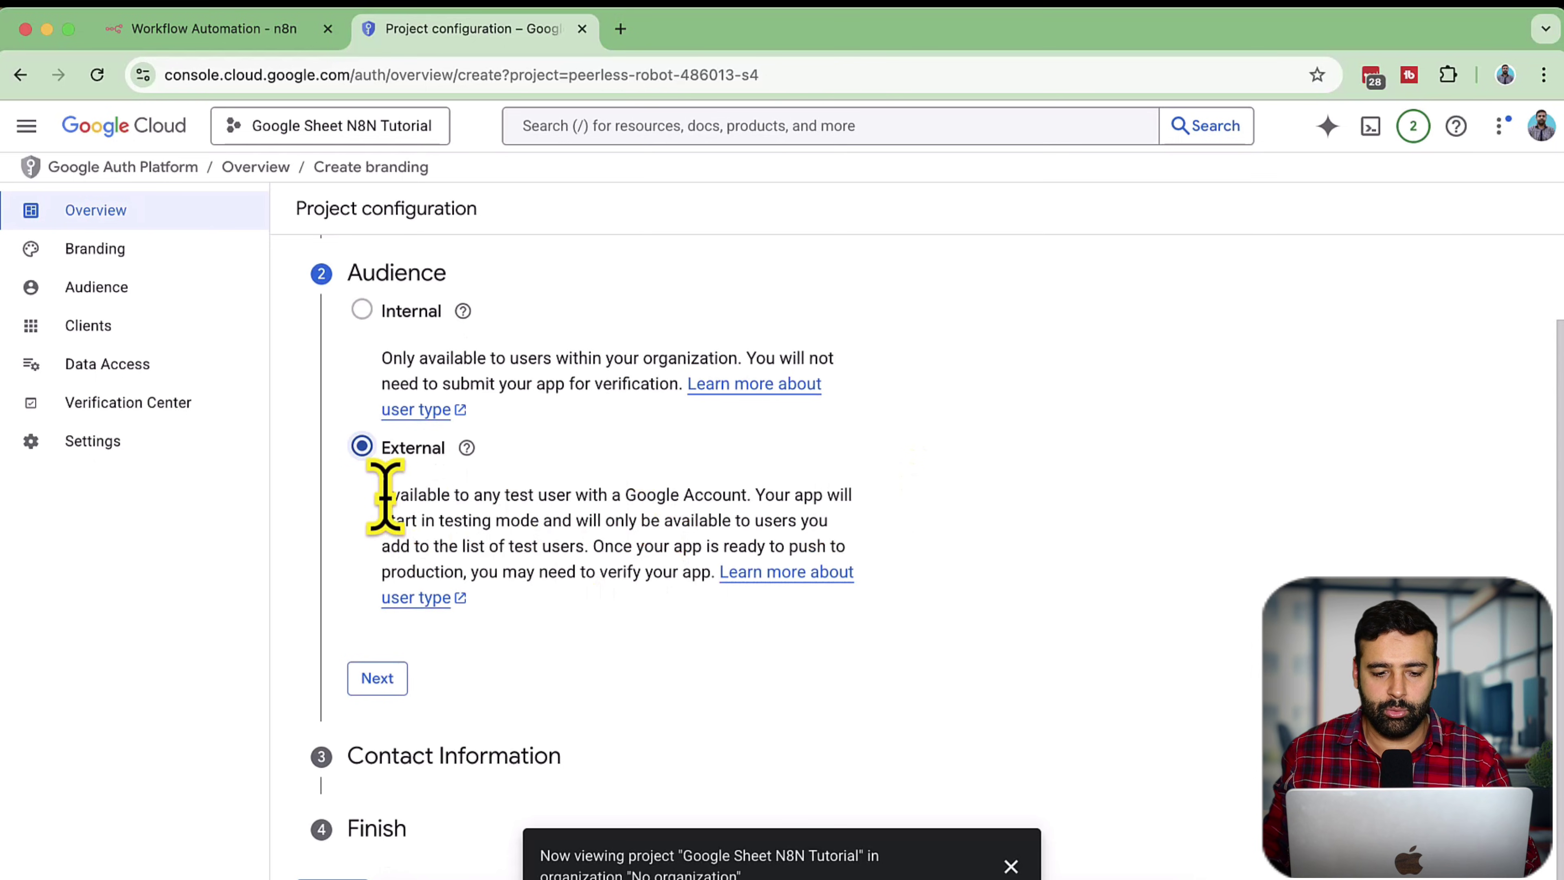
left_click_drag(383, 495, 688, 646)
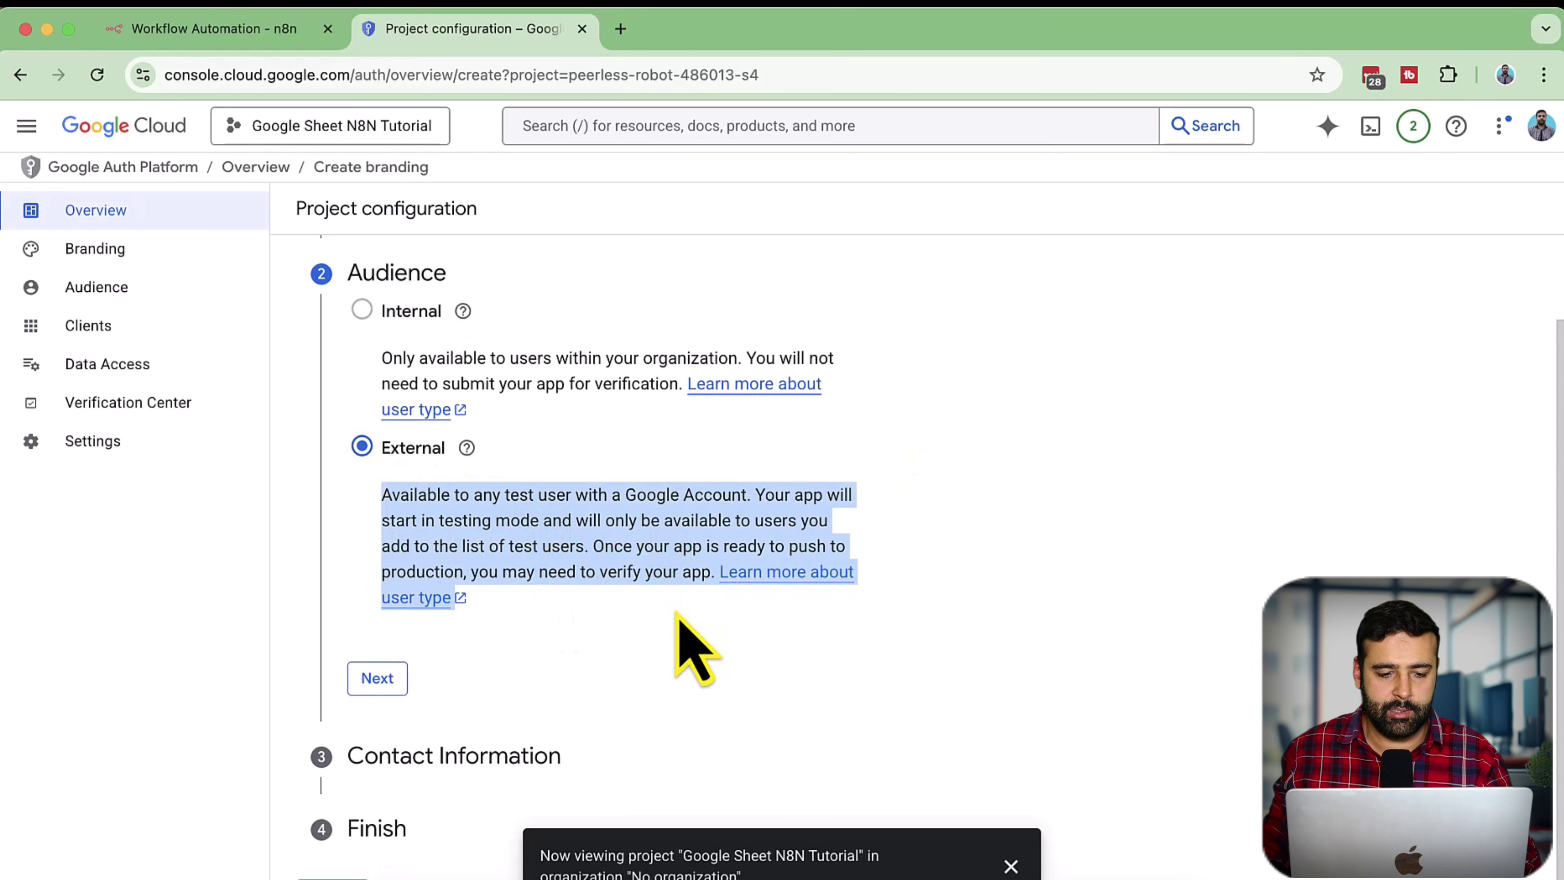
left_click(376, 678)
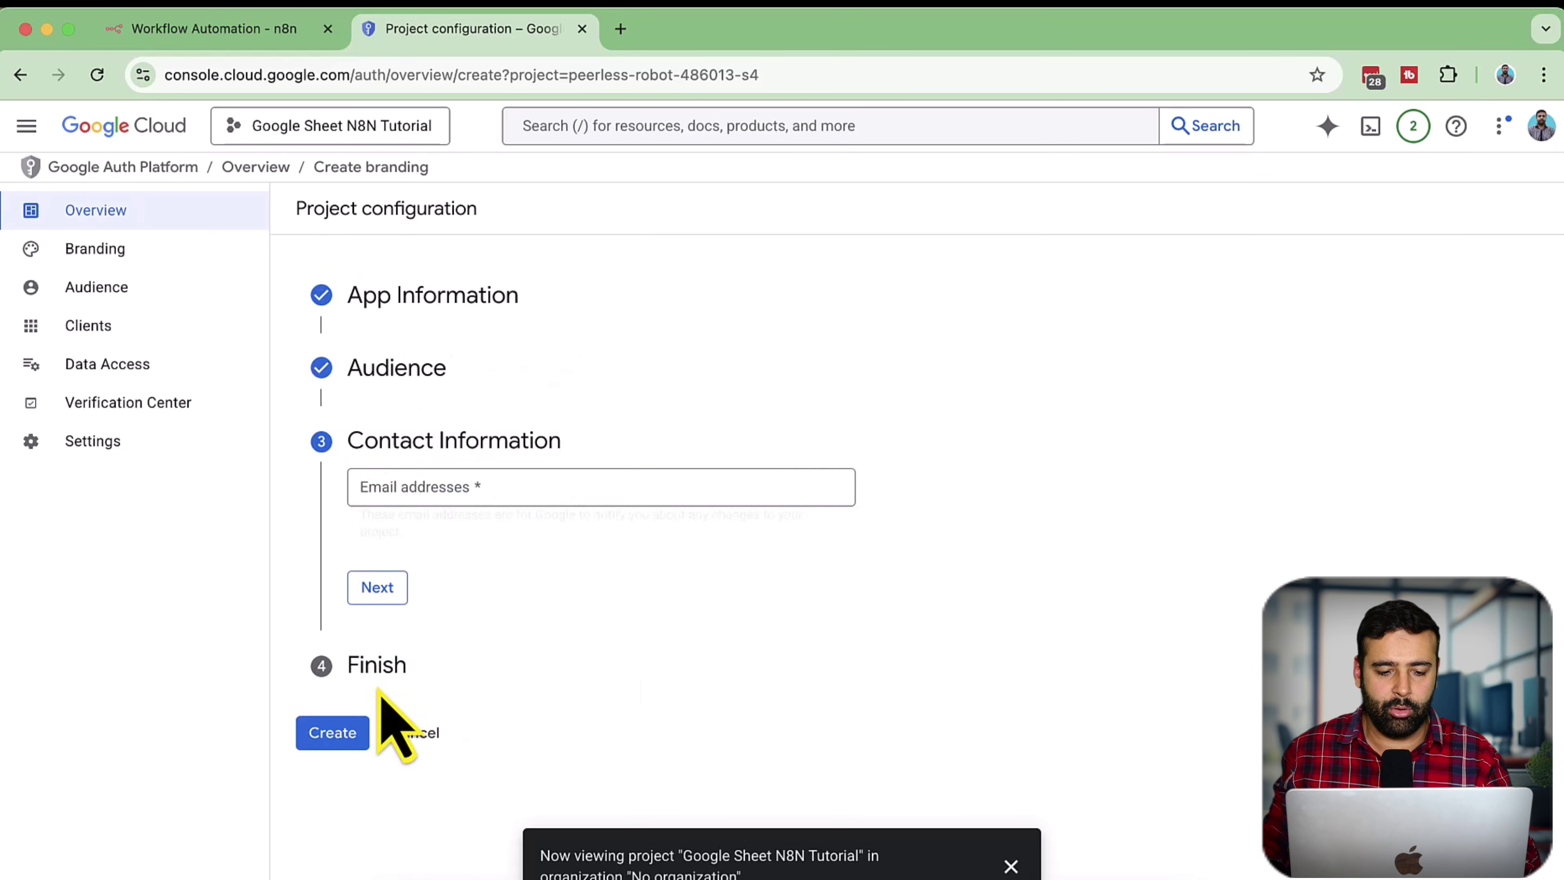
Enter the contact email address, agree to the Google API Services user data policy and create the OAuth configuration.
left_click(594, 483)
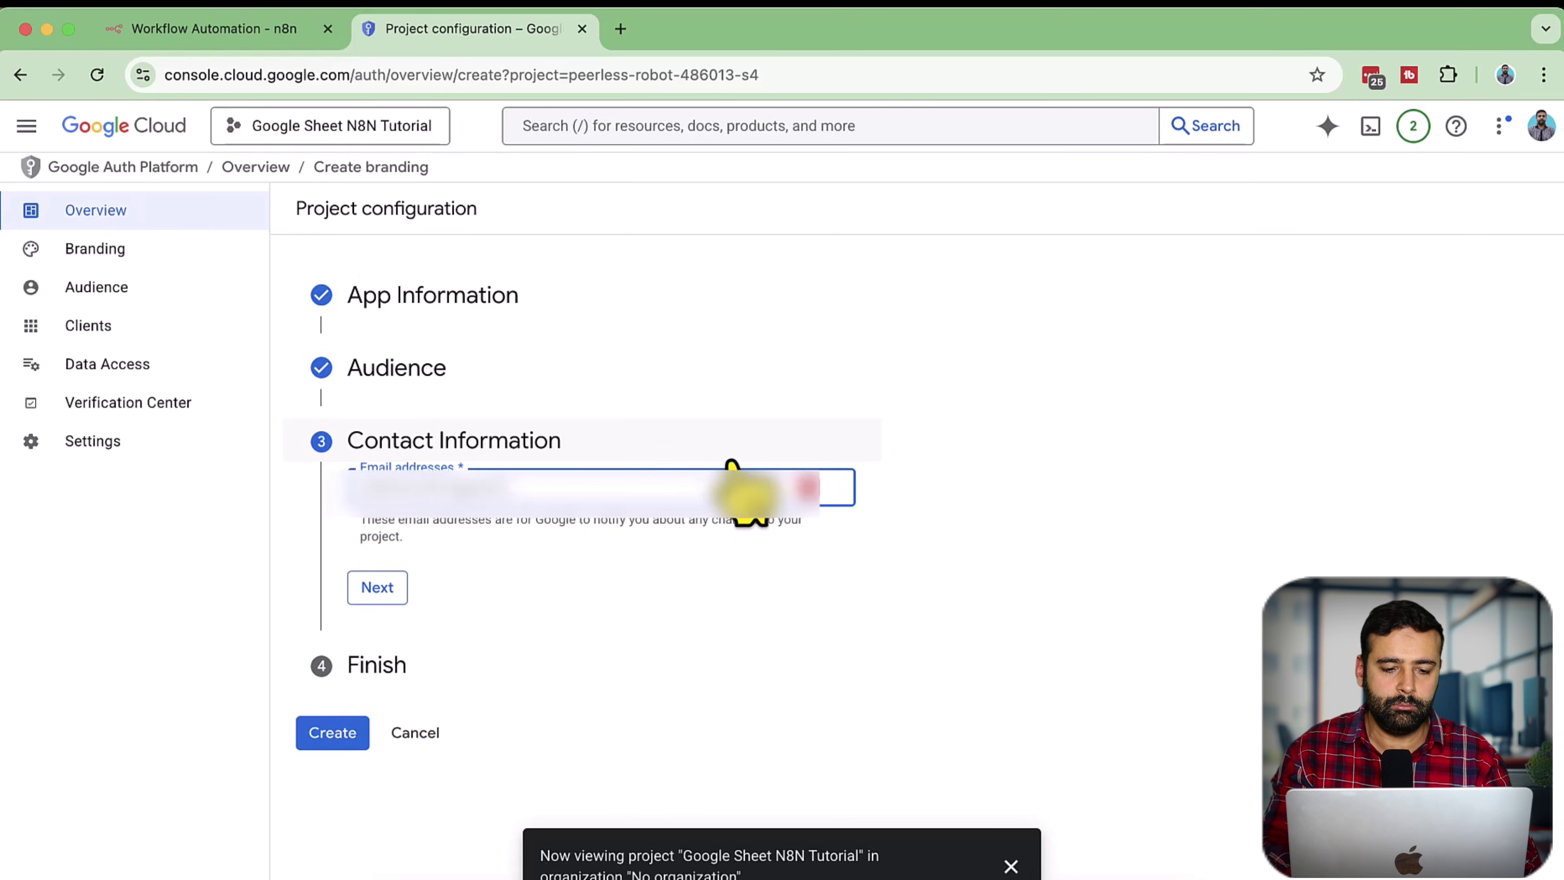
left_click(377, 587)
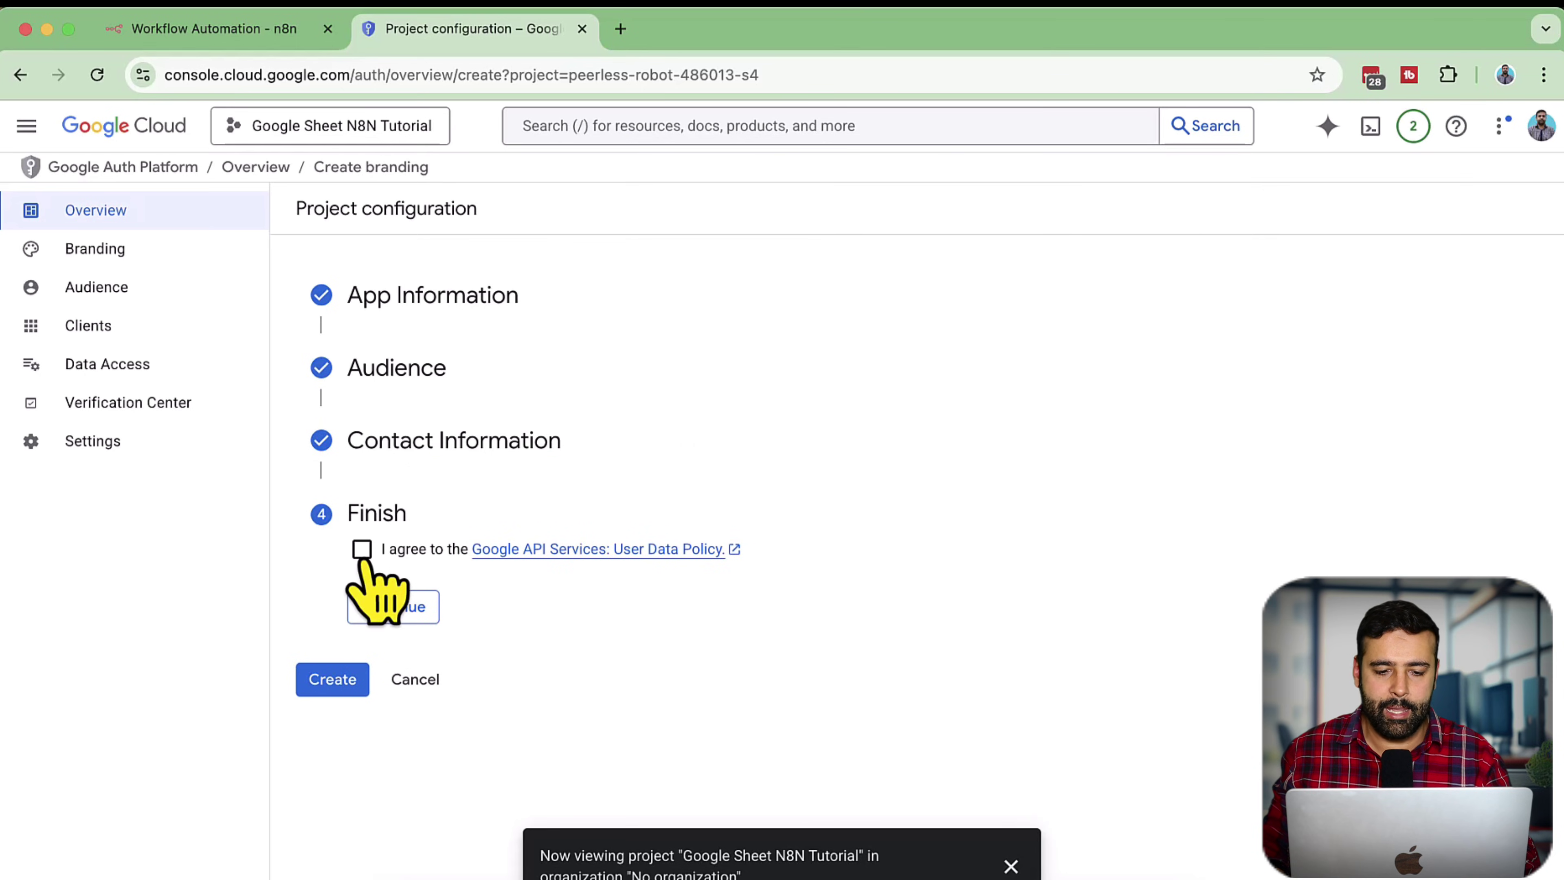
left_click(403, 612)
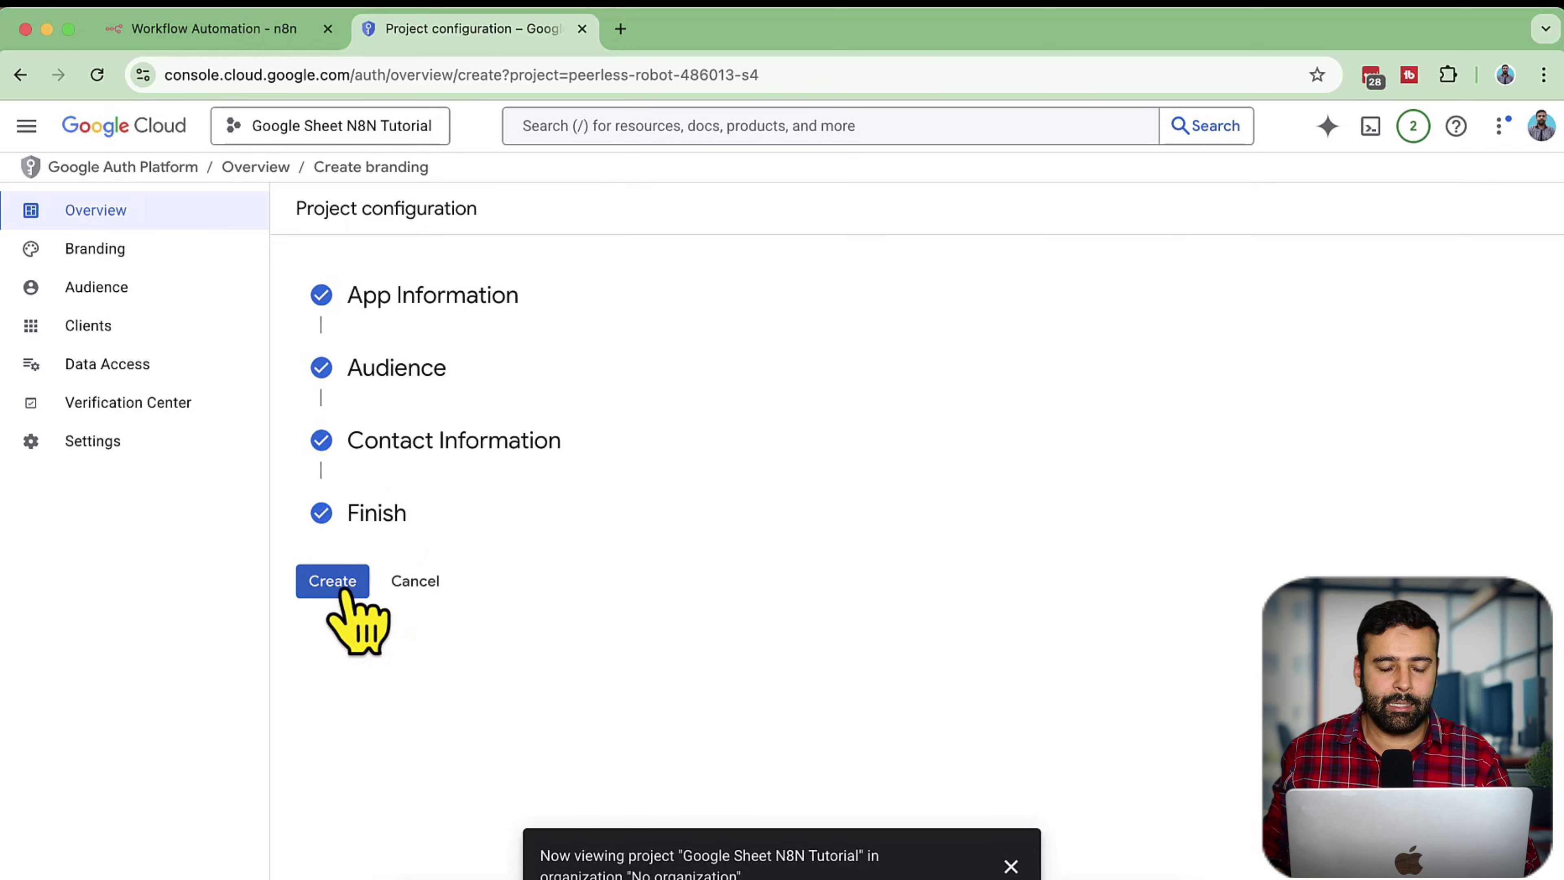
left_click(340, 590)
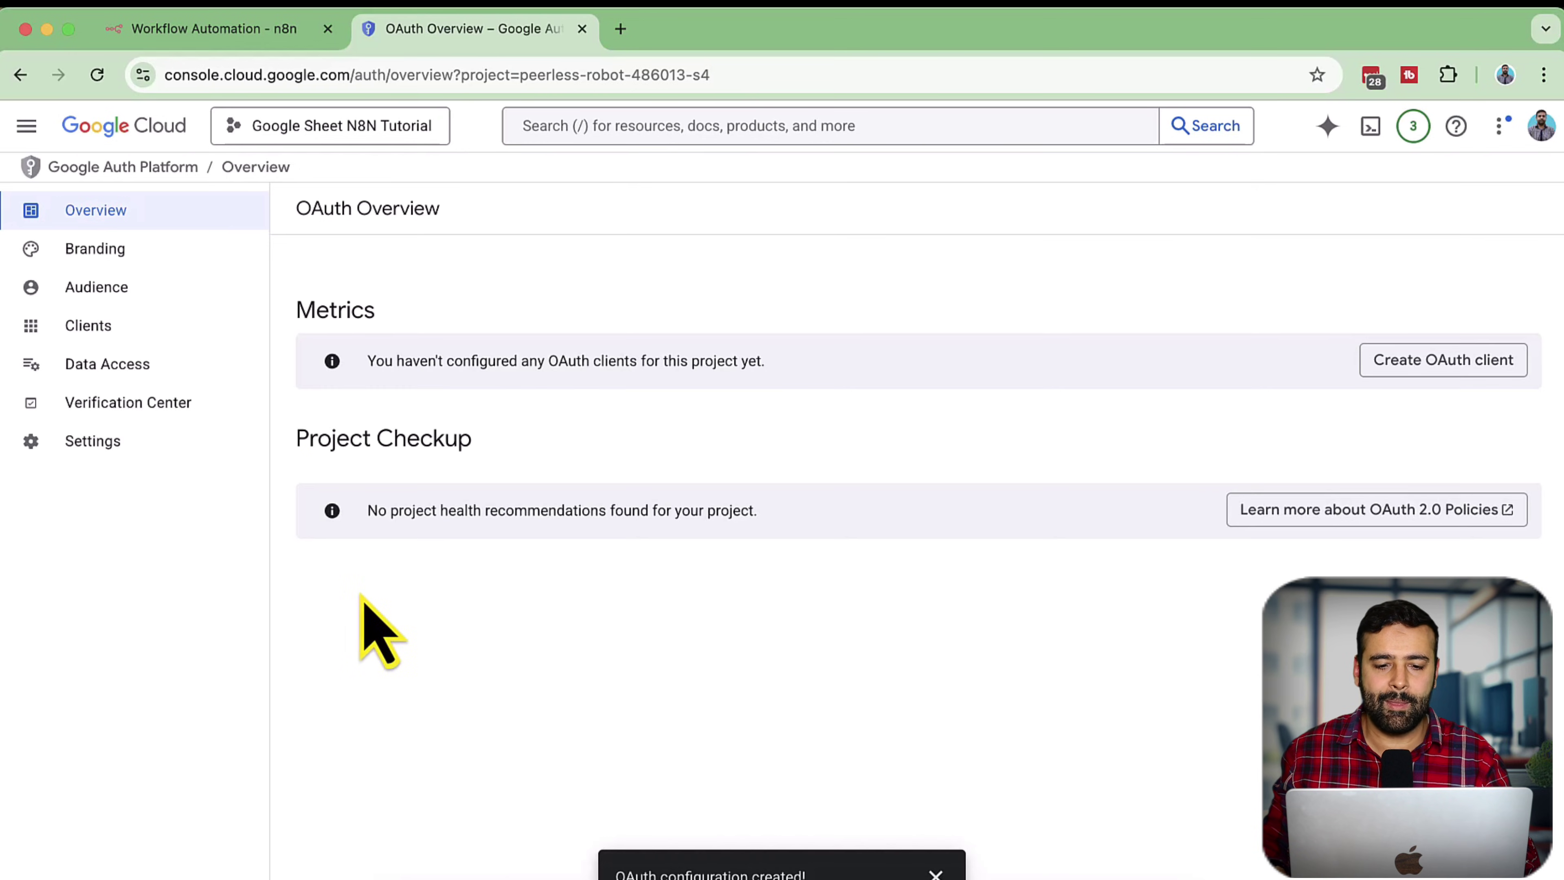
Start a new OAuth client of type Web application and name it "n8n-sheet-tutorial".
left_click(1460, 370)
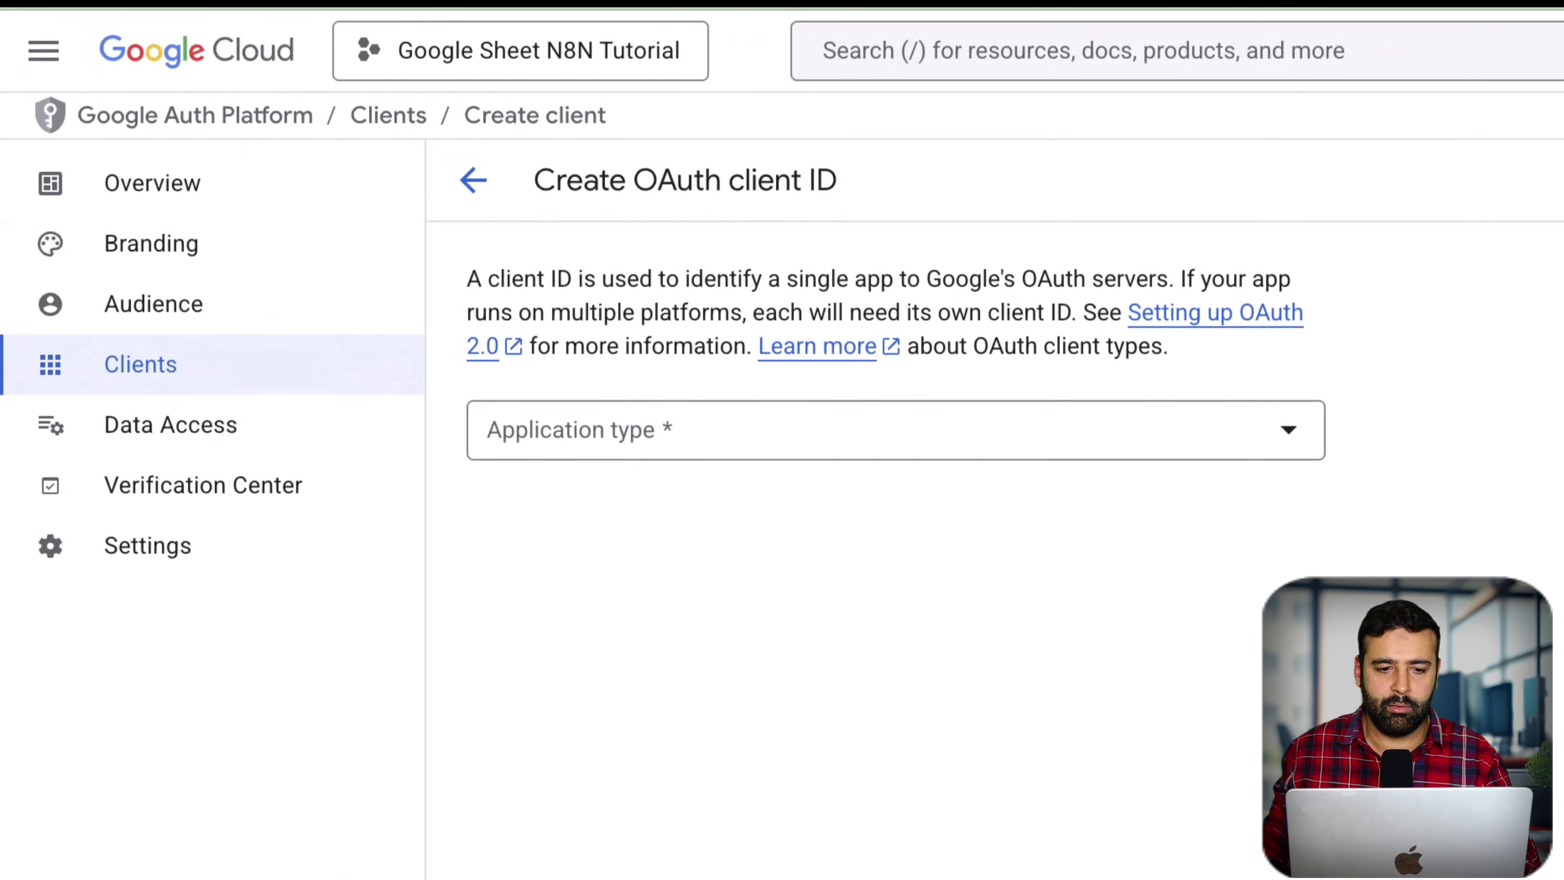
left_click(1207, 431)
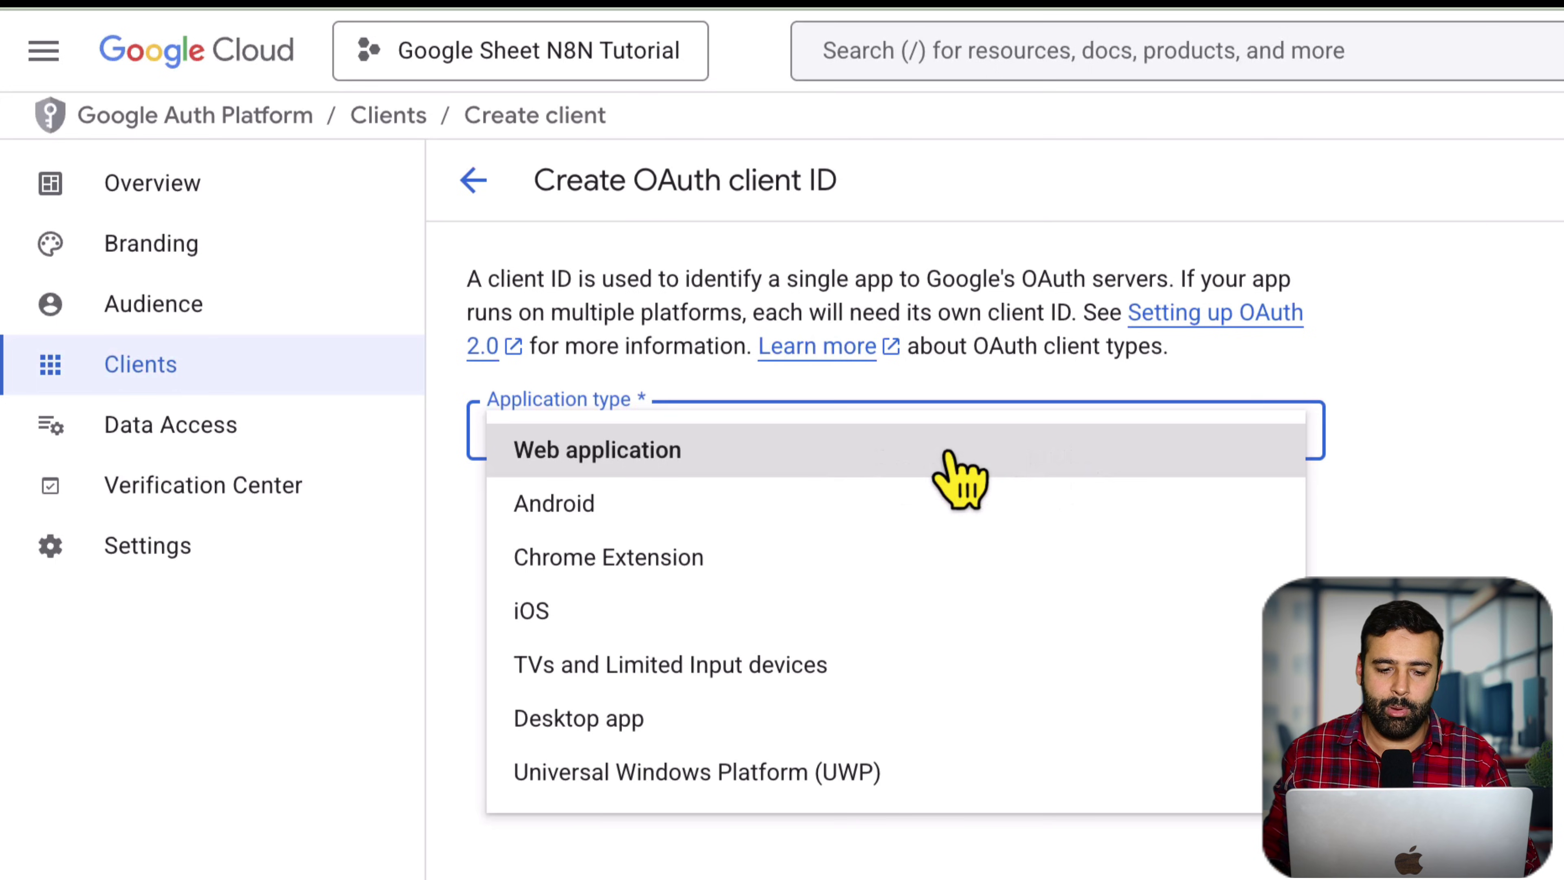
left_click(957, 477)
left_click_drag(618, 528, 456, 540)
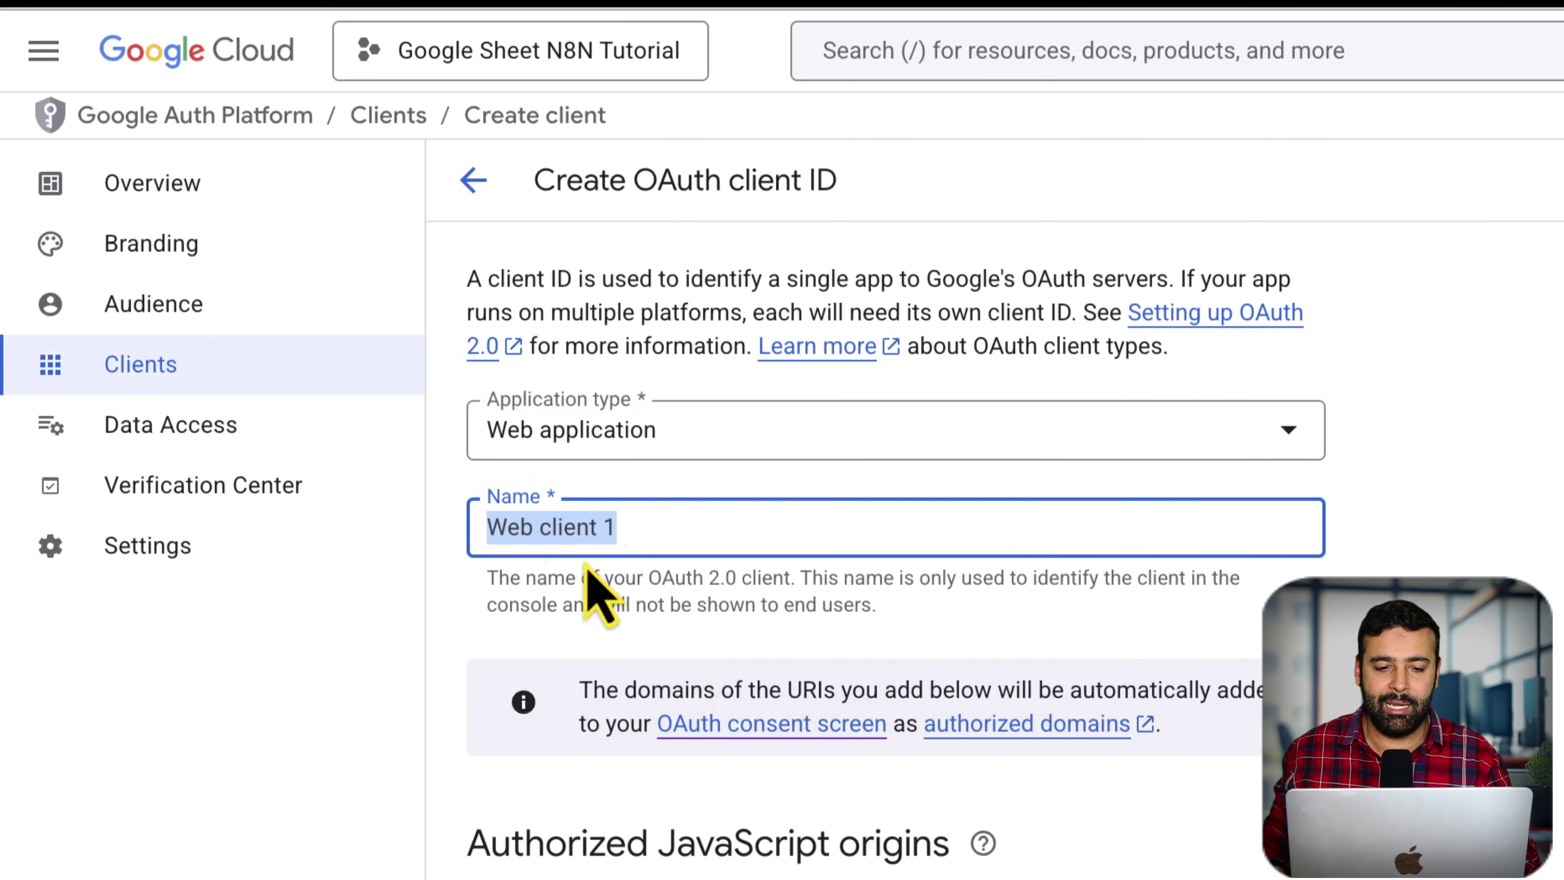
type("n")
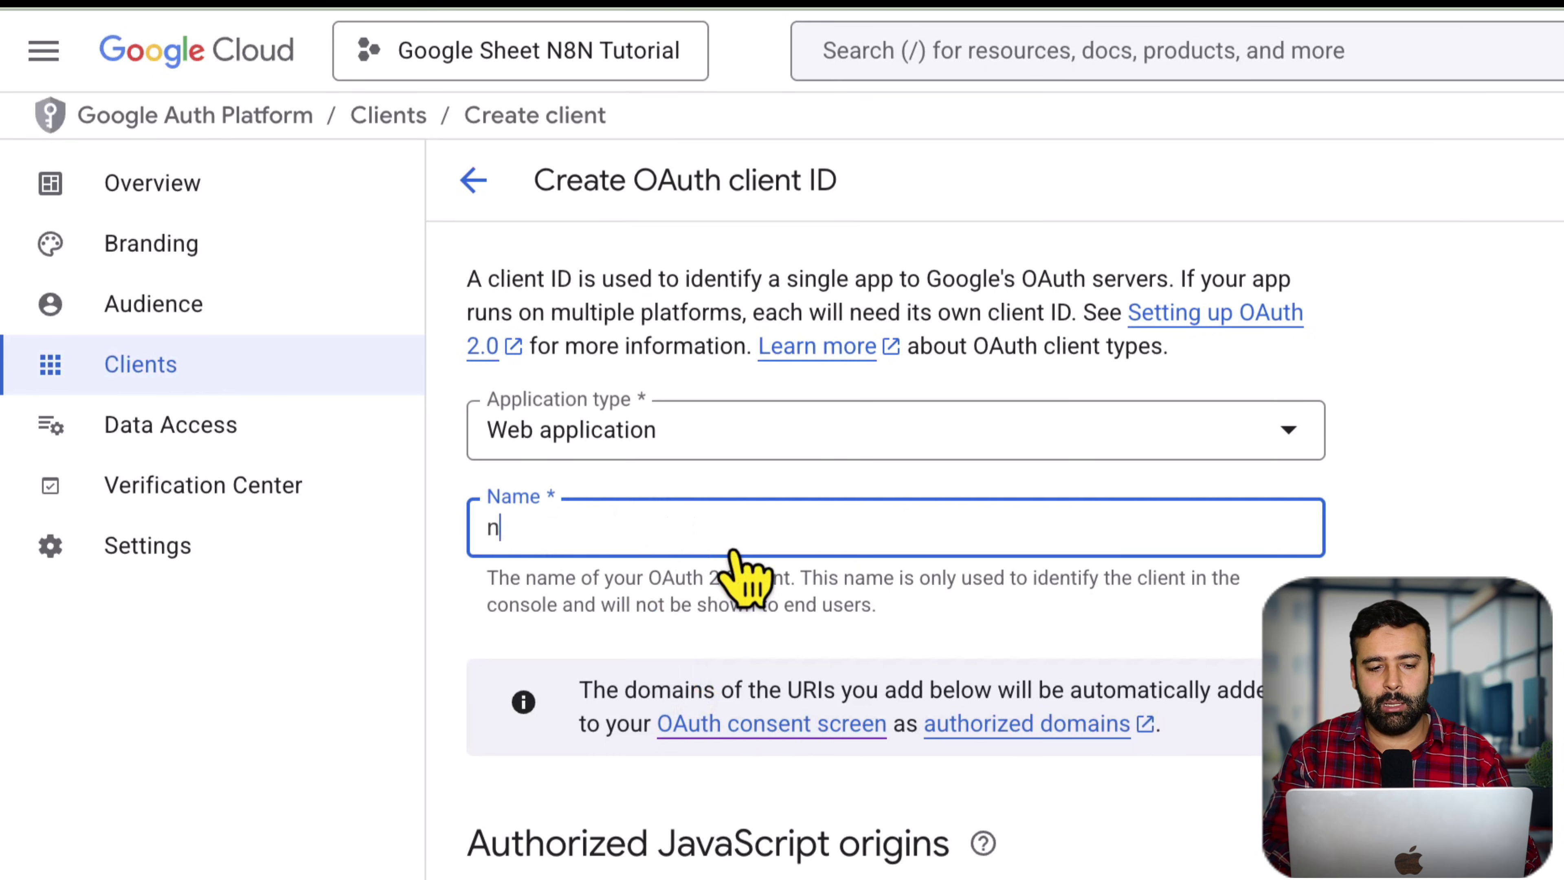
type("8n-s")
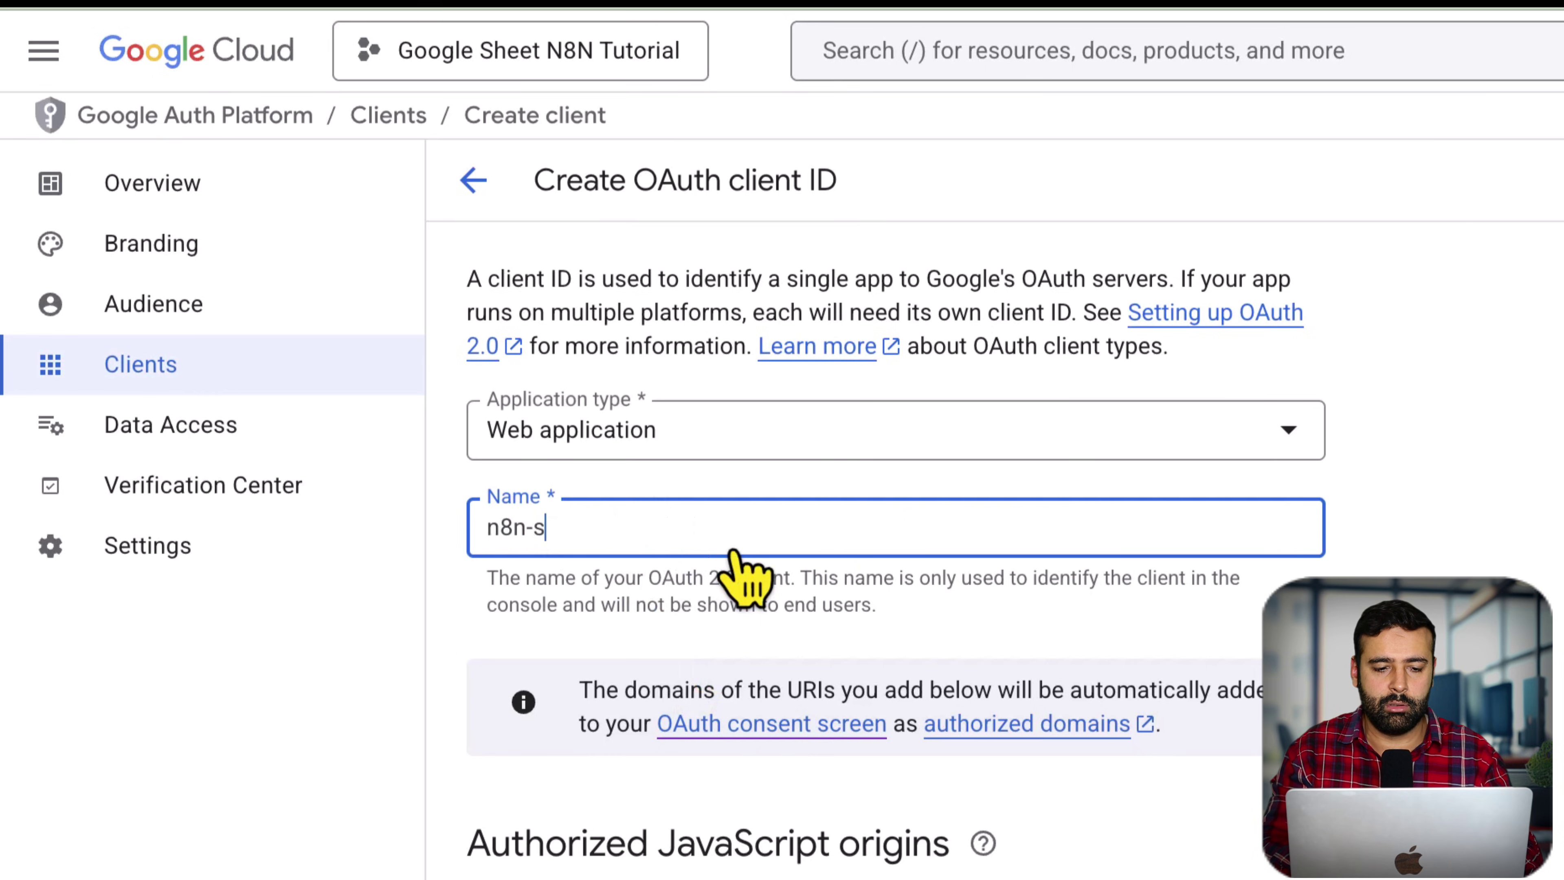
type("heet-tutorial")
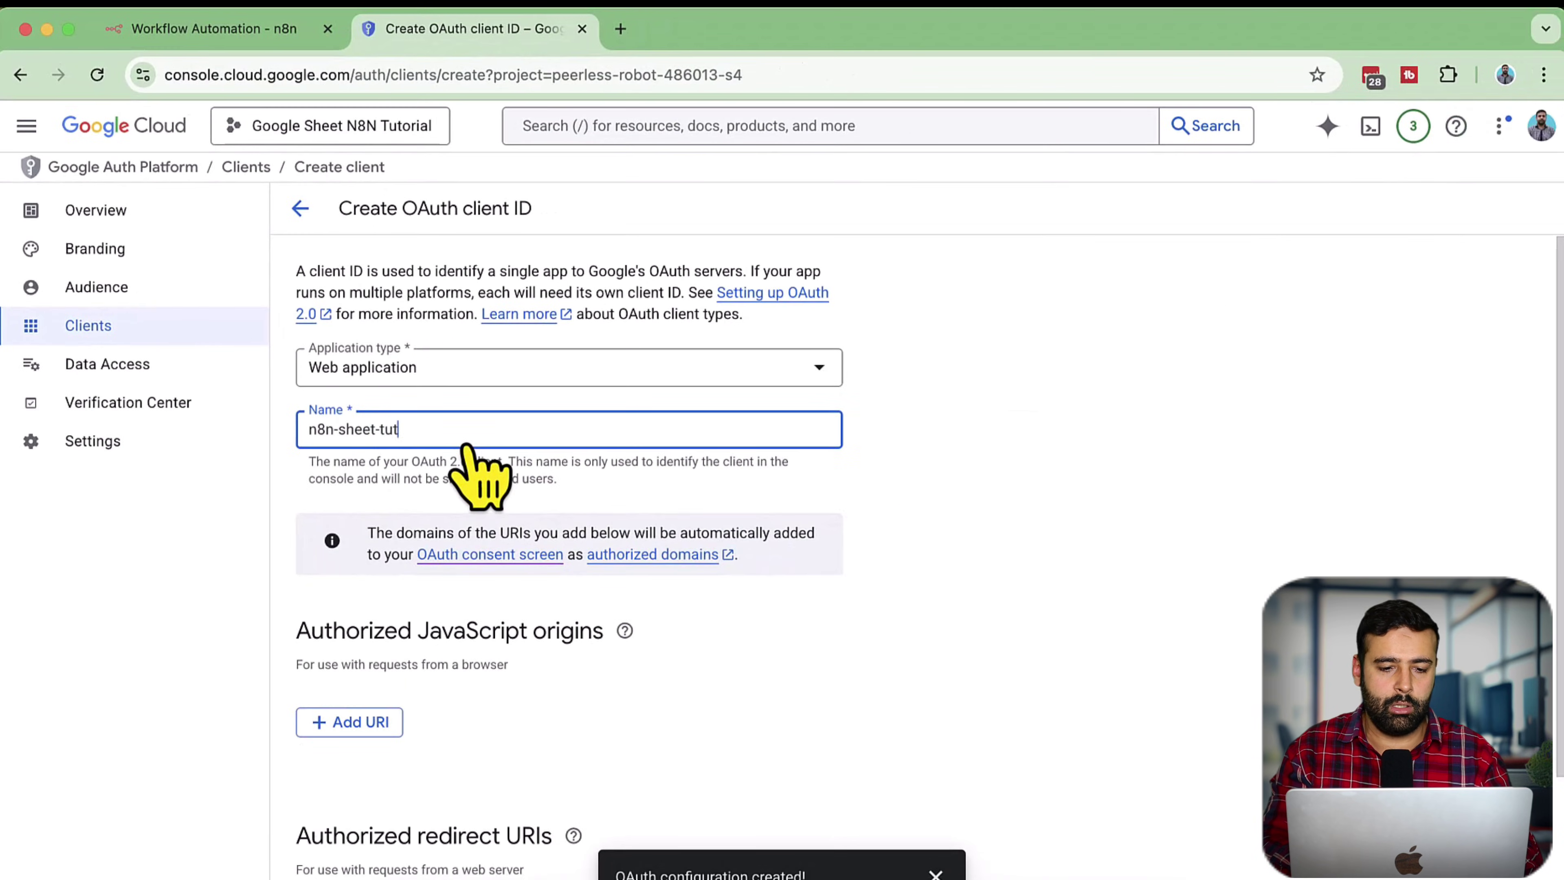
Switch to n8n and copy the OAuth Redirect URL from the Google Sheets credential for the client's authorized redirect URIs.
scroll(880, 406, "down", 3)
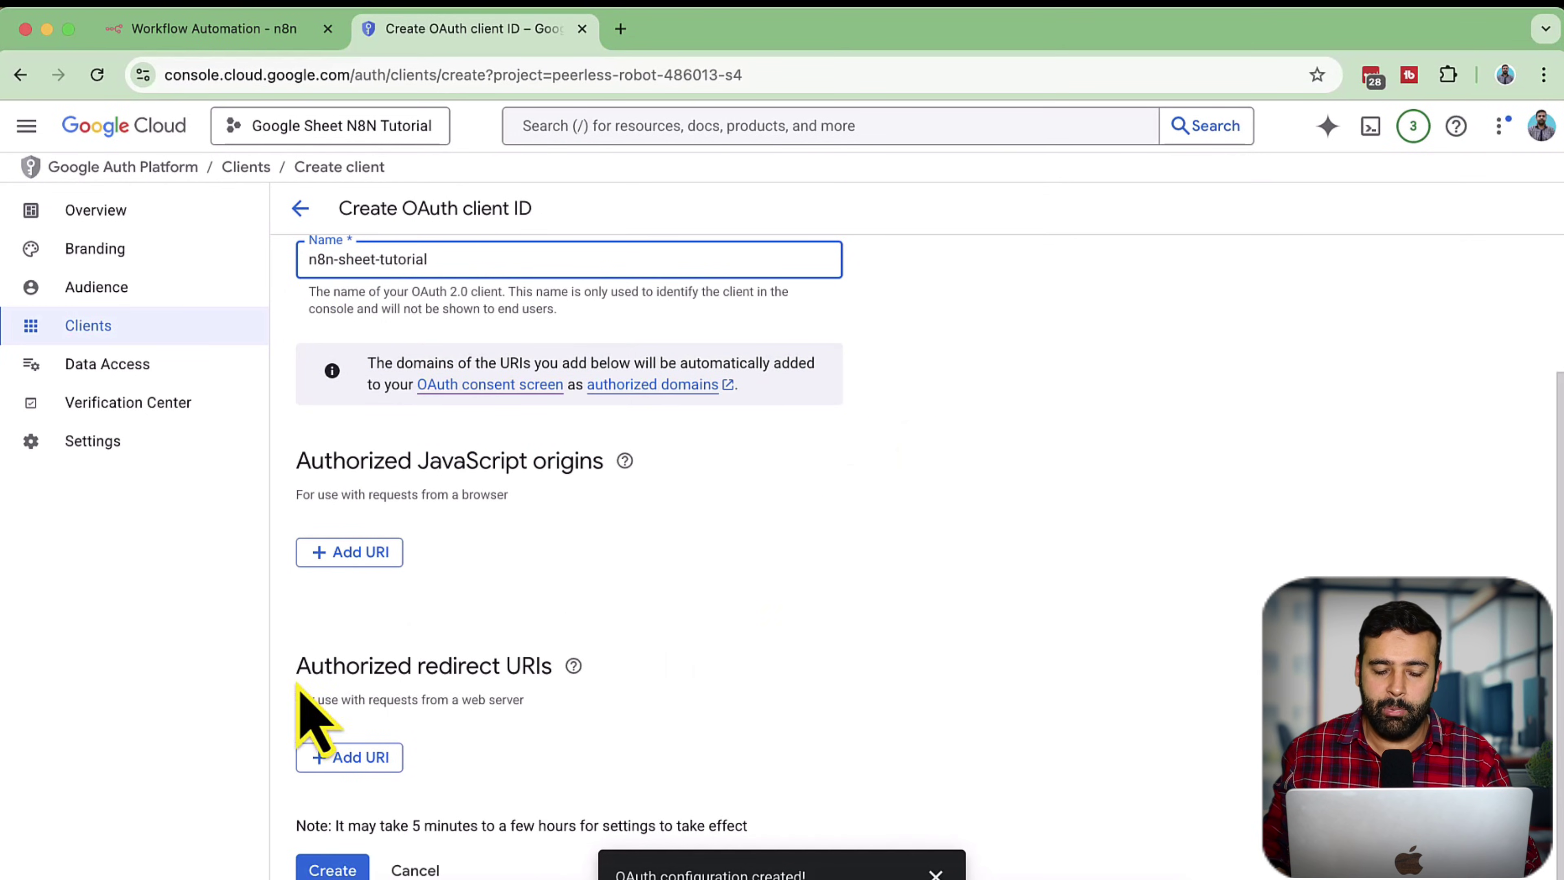
left_click_drag(296, 668, 551, 671)
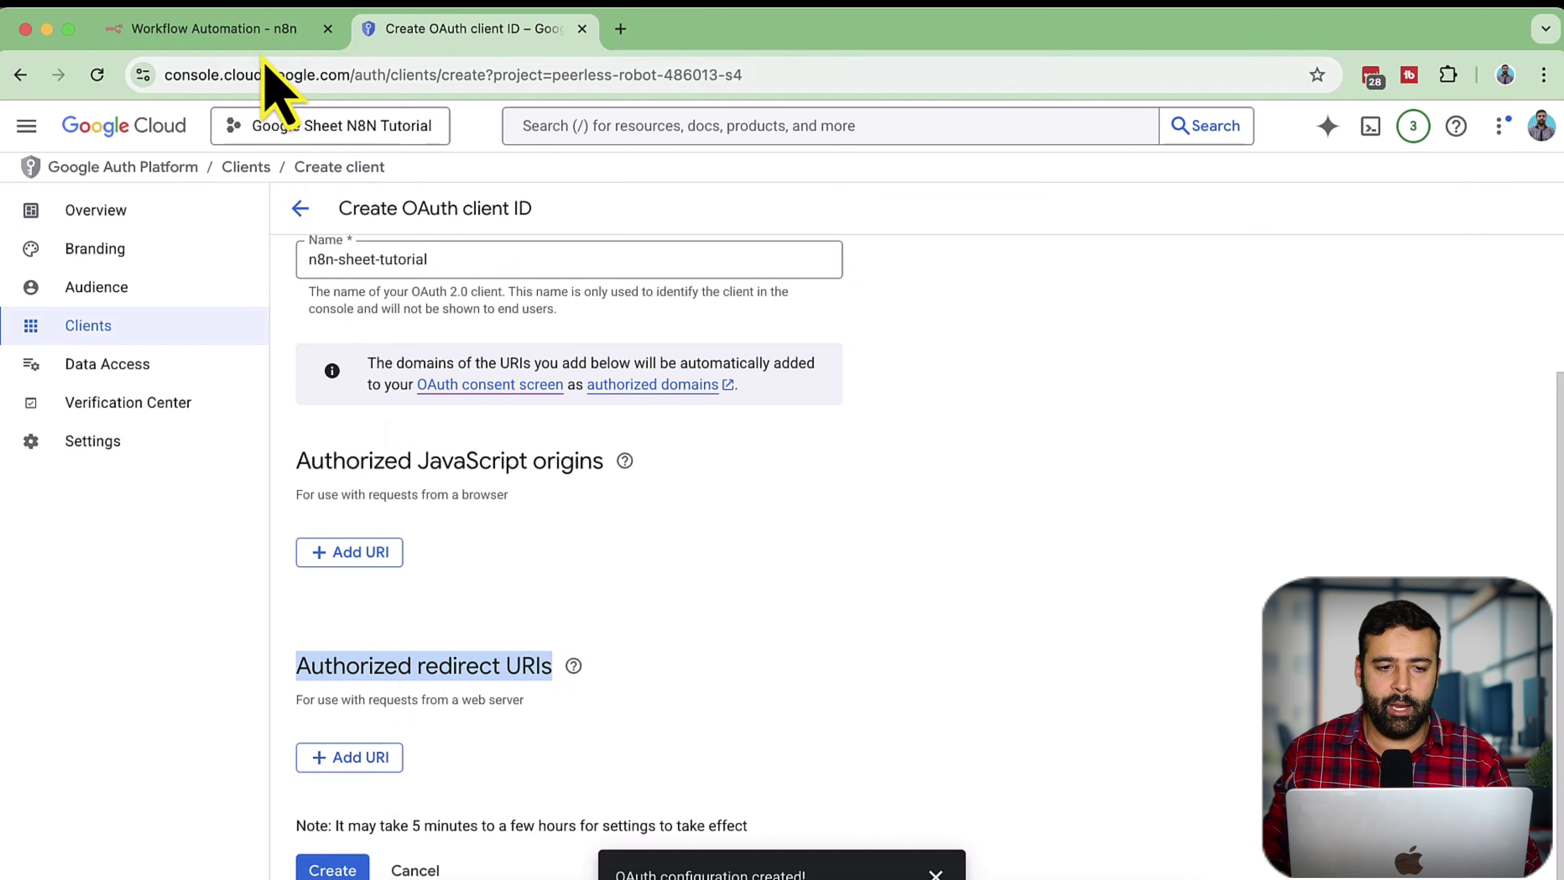
left_click(265, 37)
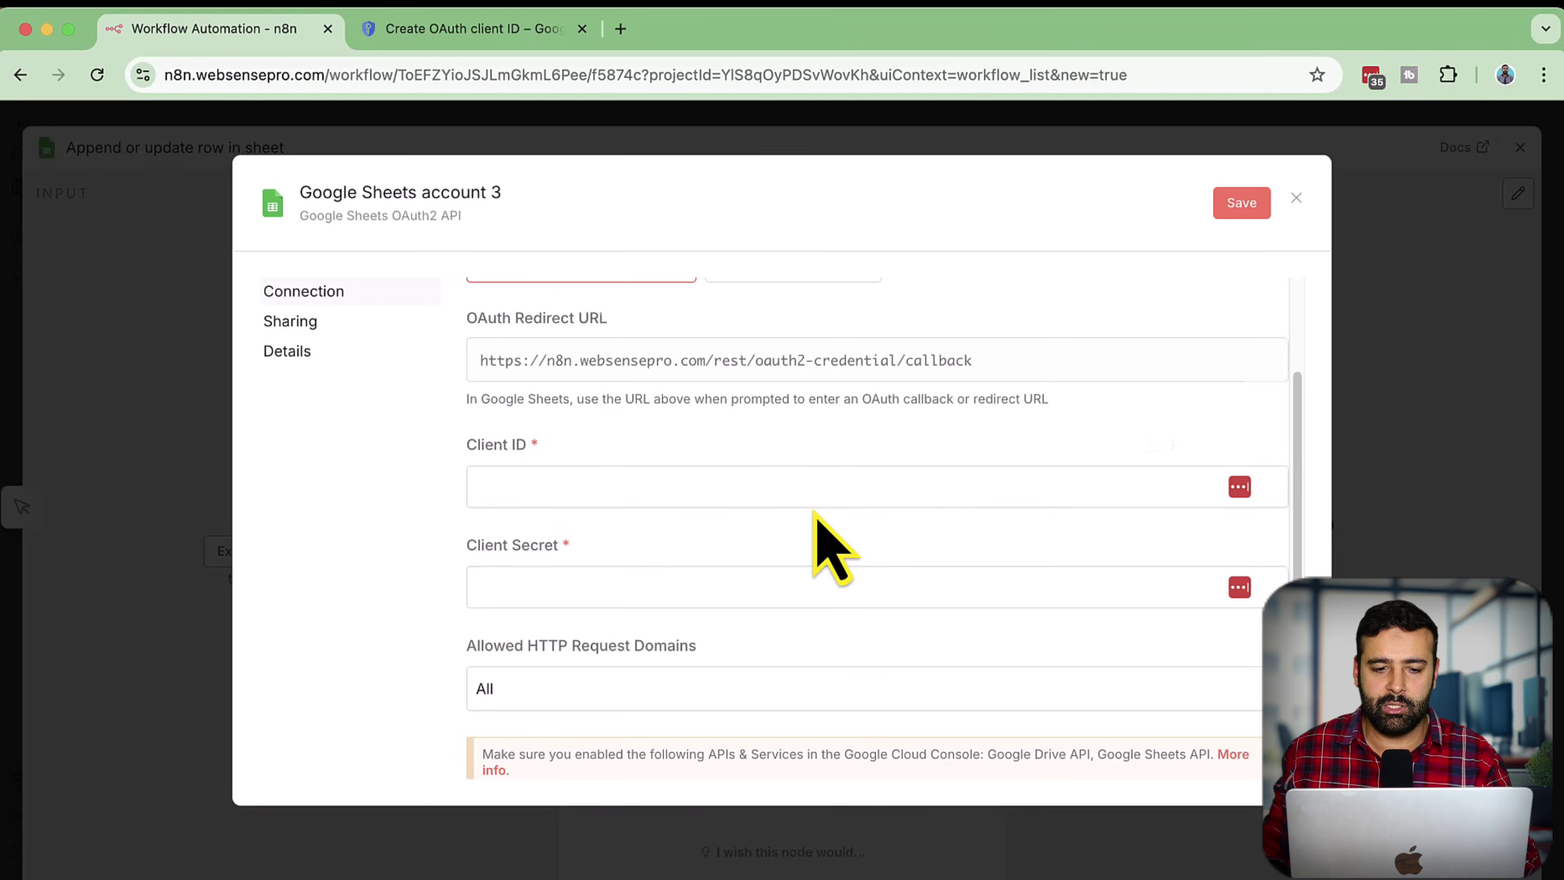
scroll(514, 474, "up", 2)
left_click_drag(453, 445, 607, 447)
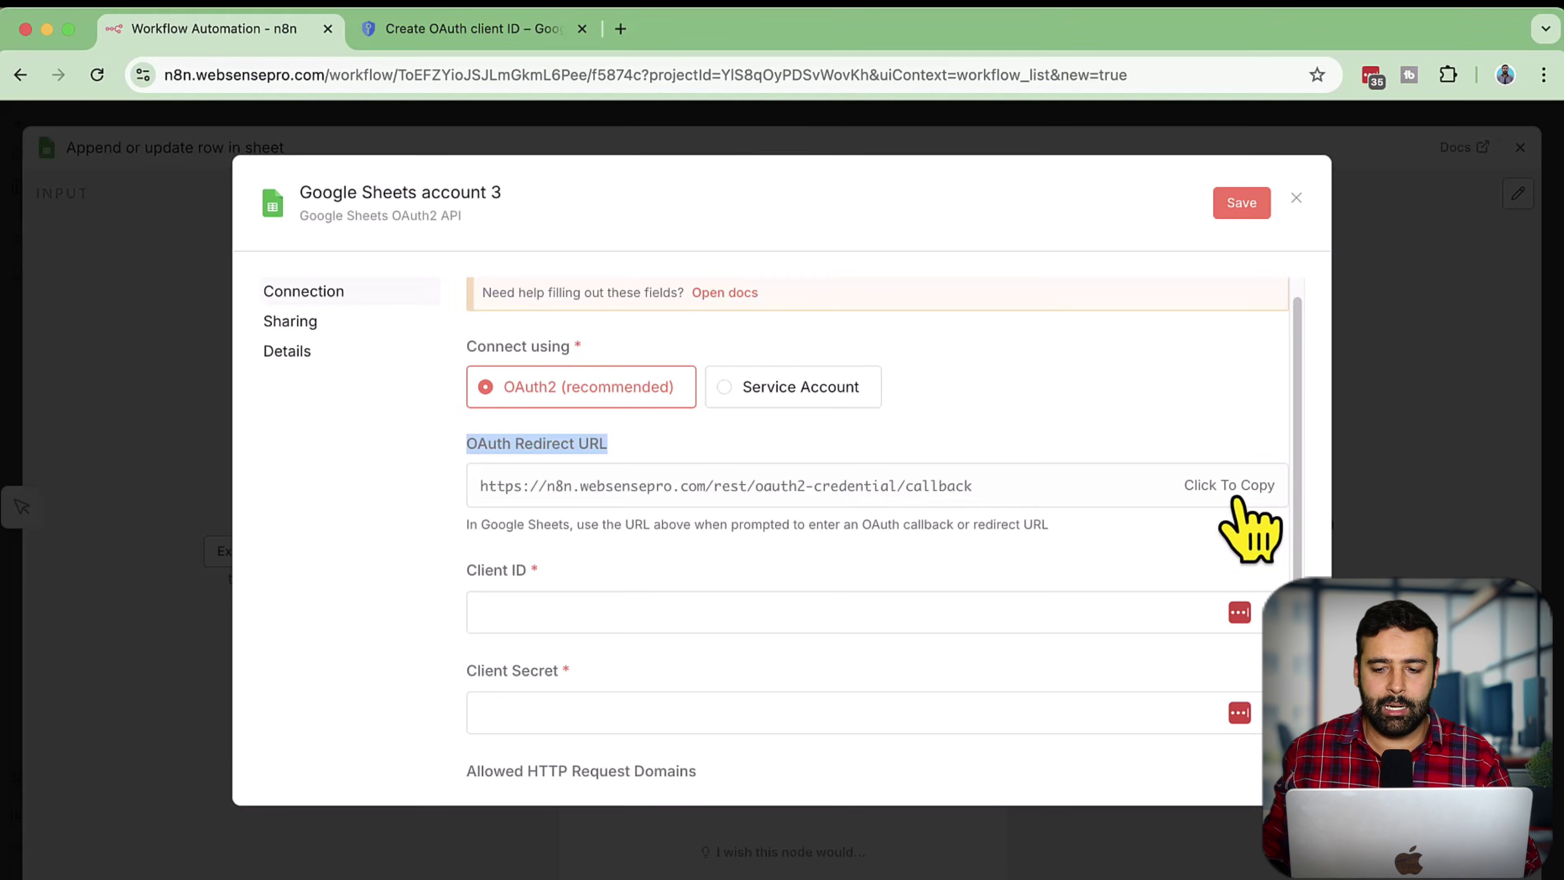
left_click(1236, 504)
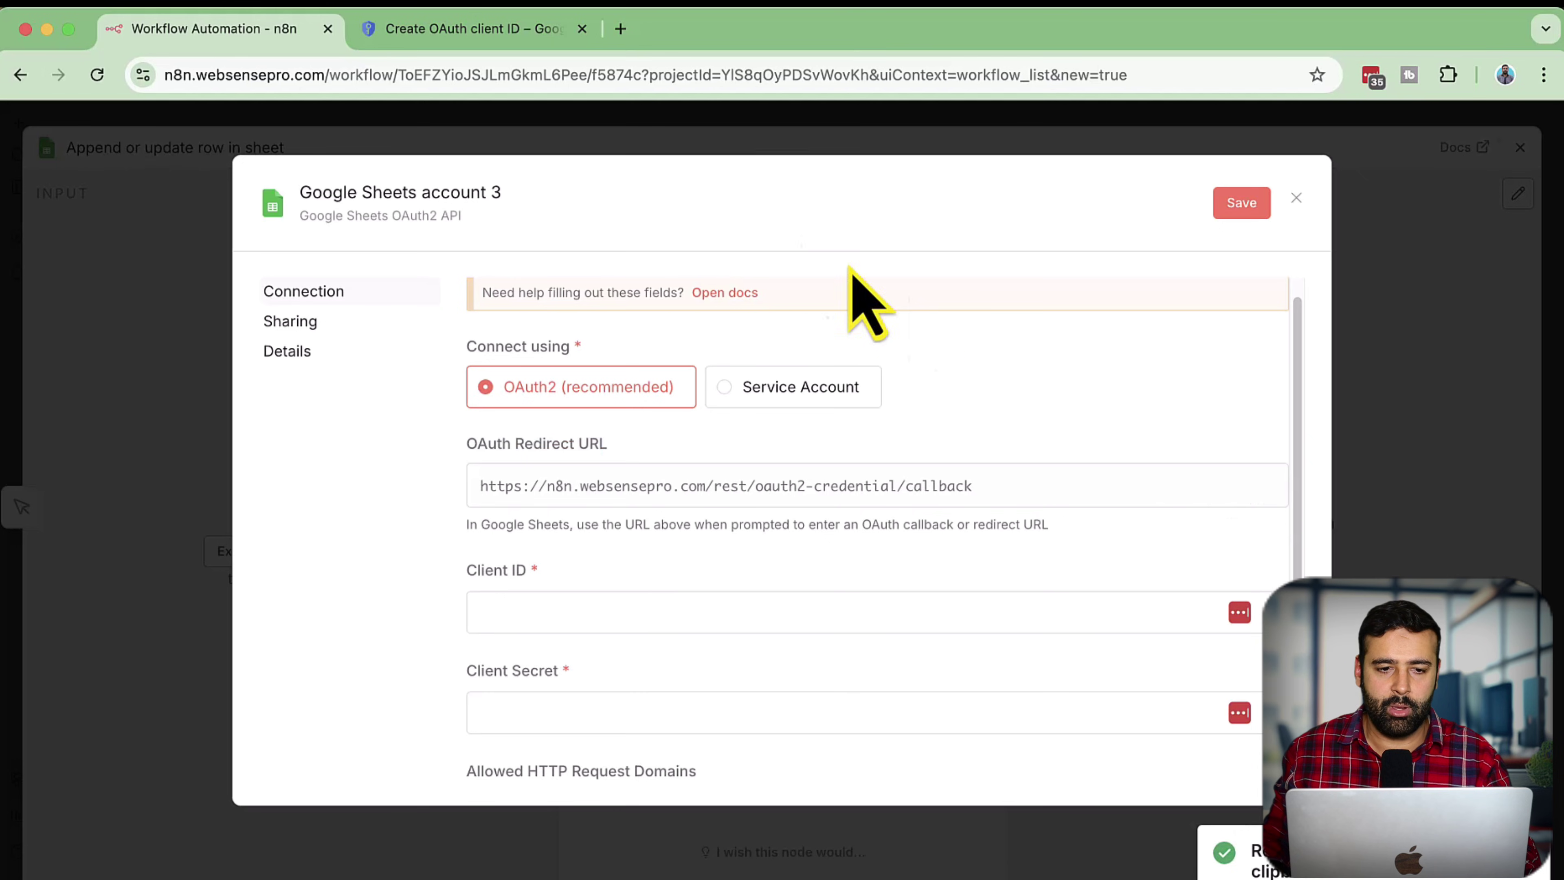
left_click(493, 45)
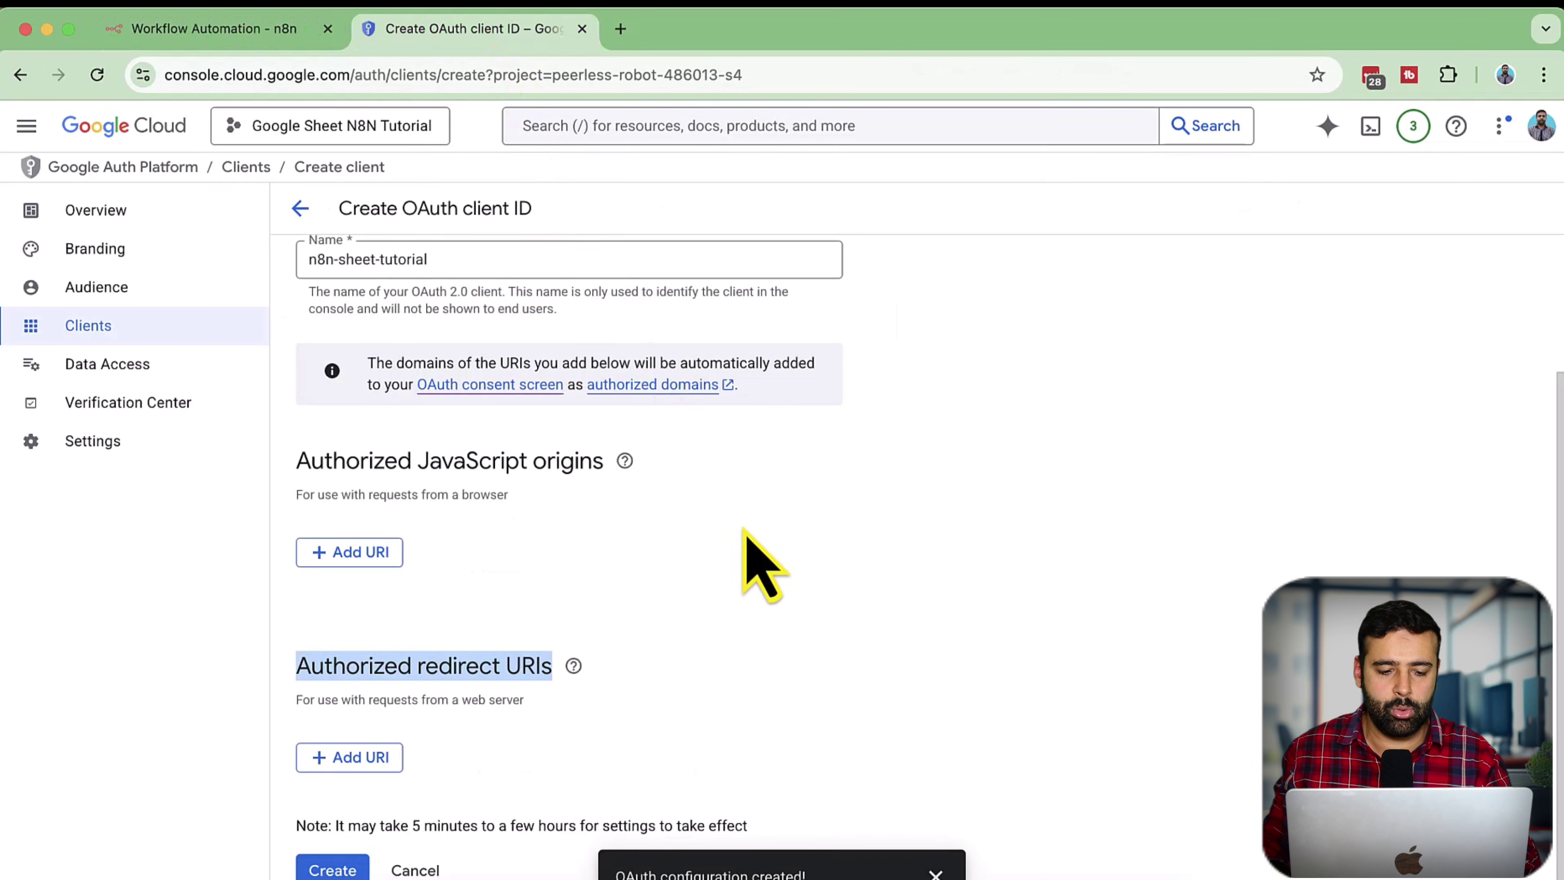
left_click(369, 762)
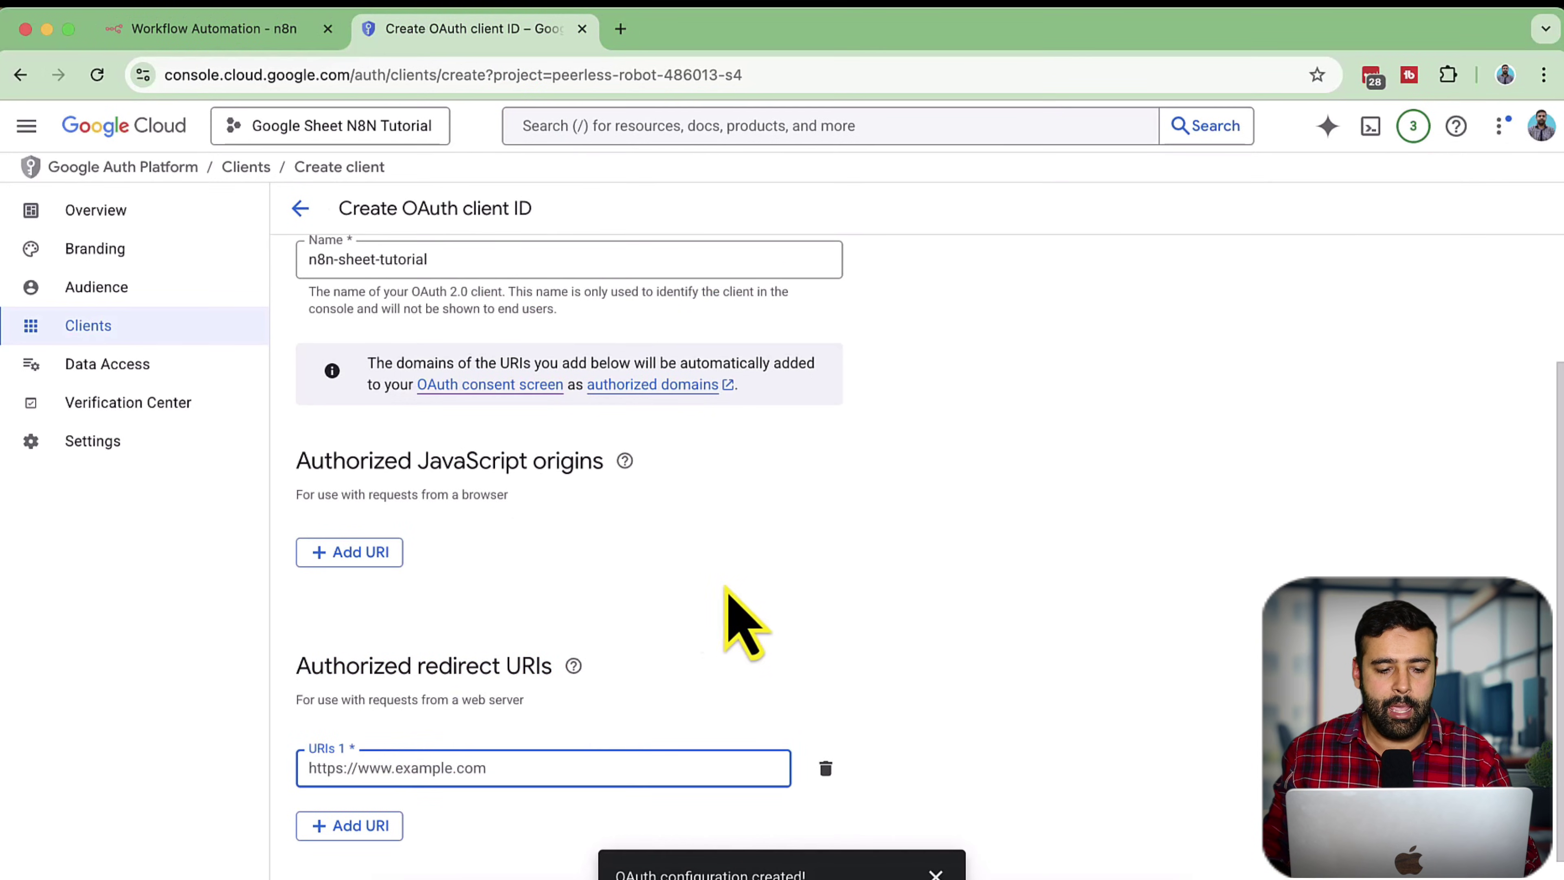
type("https://n8n.websensepro.com/rest/oauth2-credential/callback")
scroll(905, 475, "down", 2)
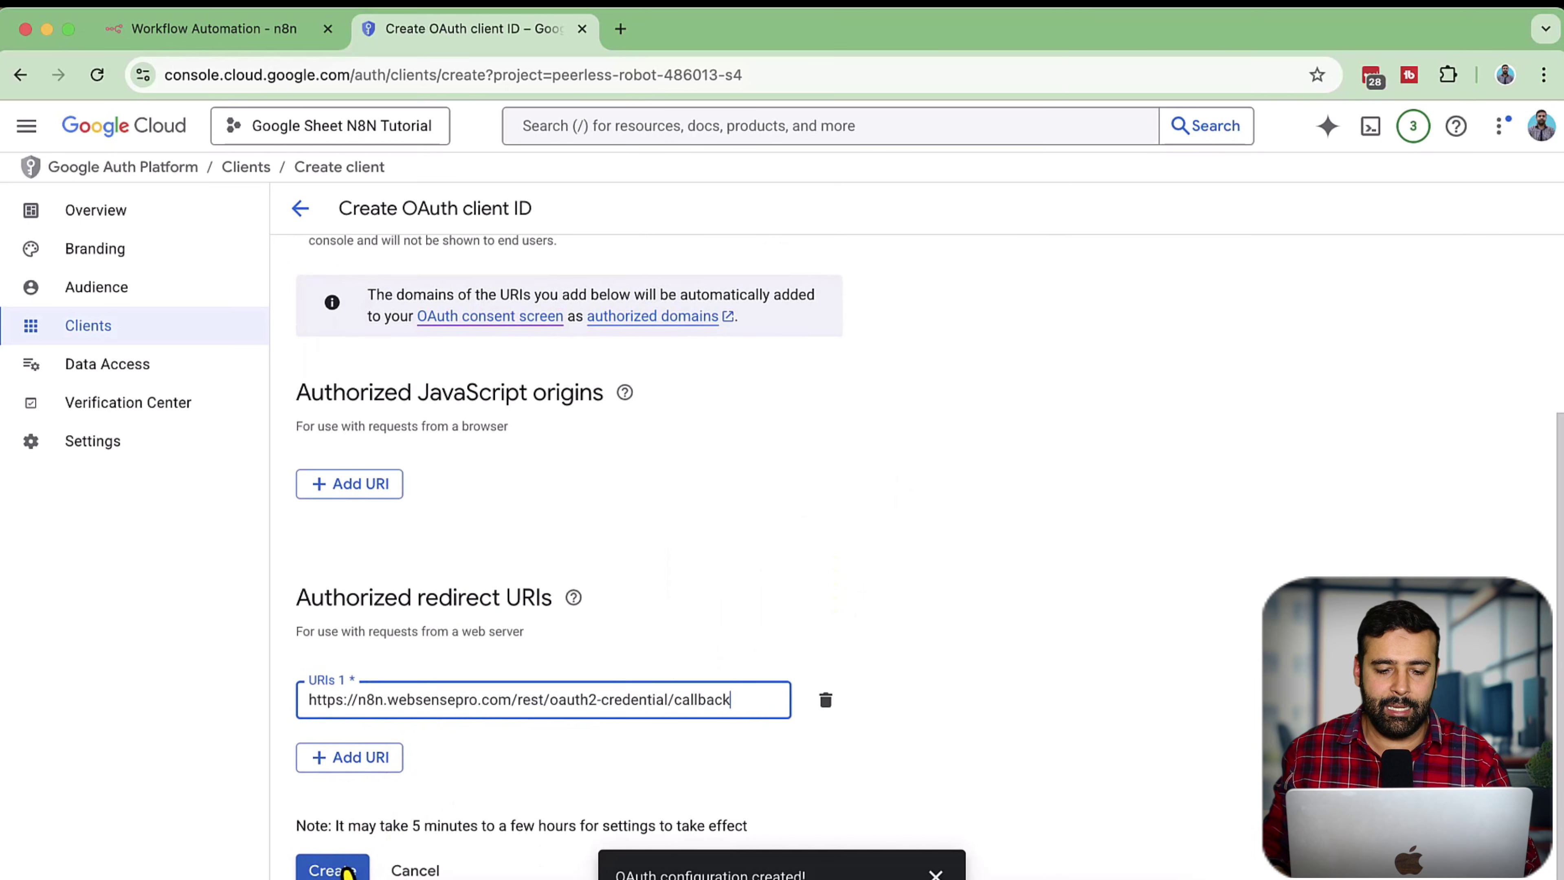
left_click(347, 871)
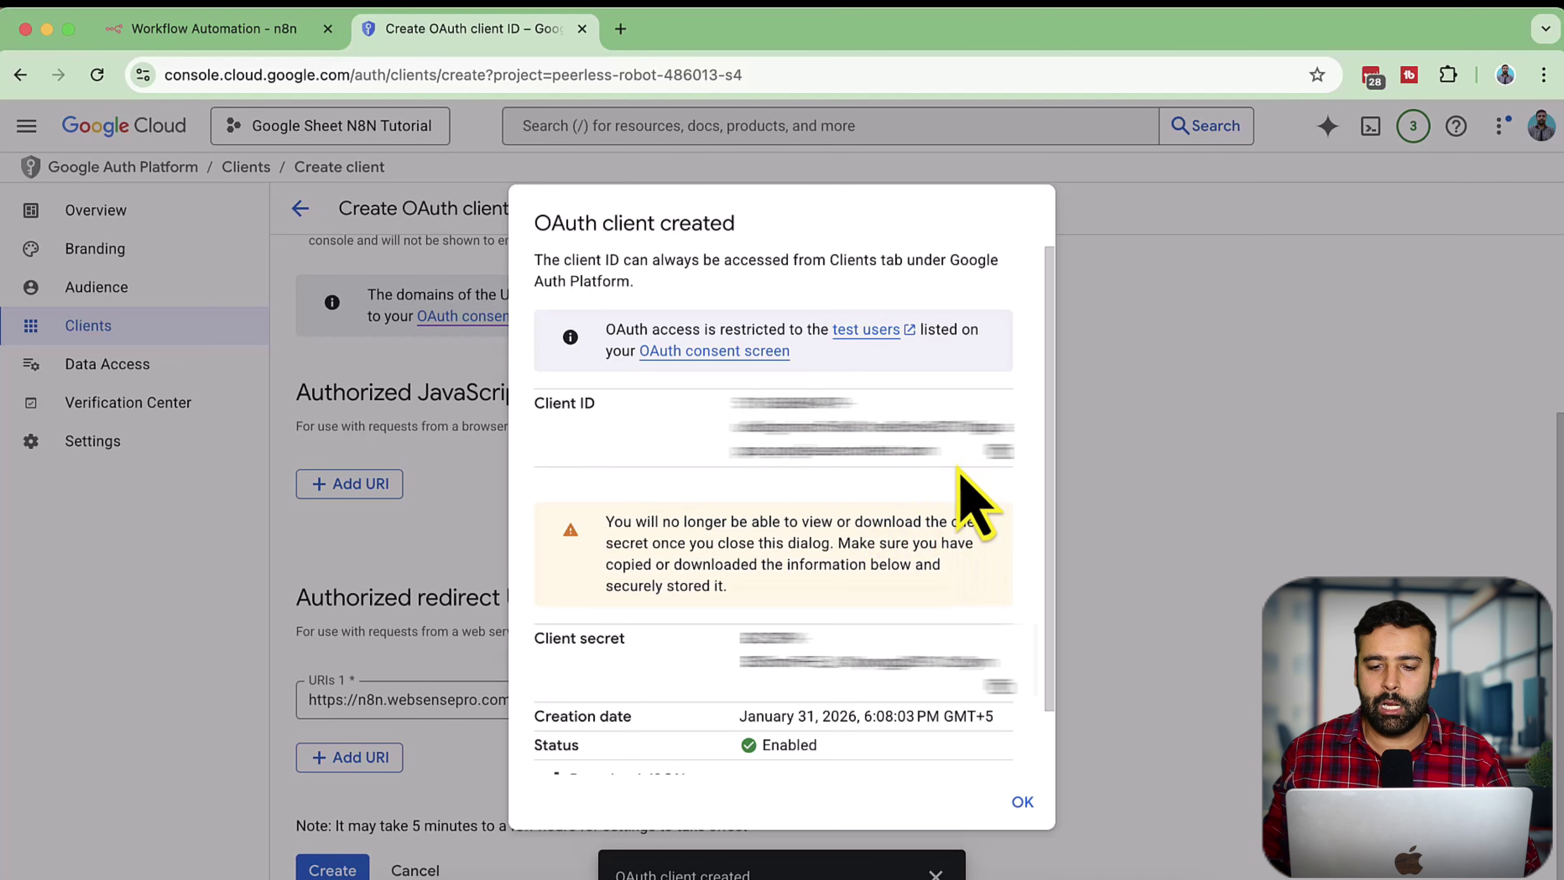
Switch to n8n and paste the new OAuth client's ID into the Google Sheets credential's Client ID field.
left_click(261, 43)
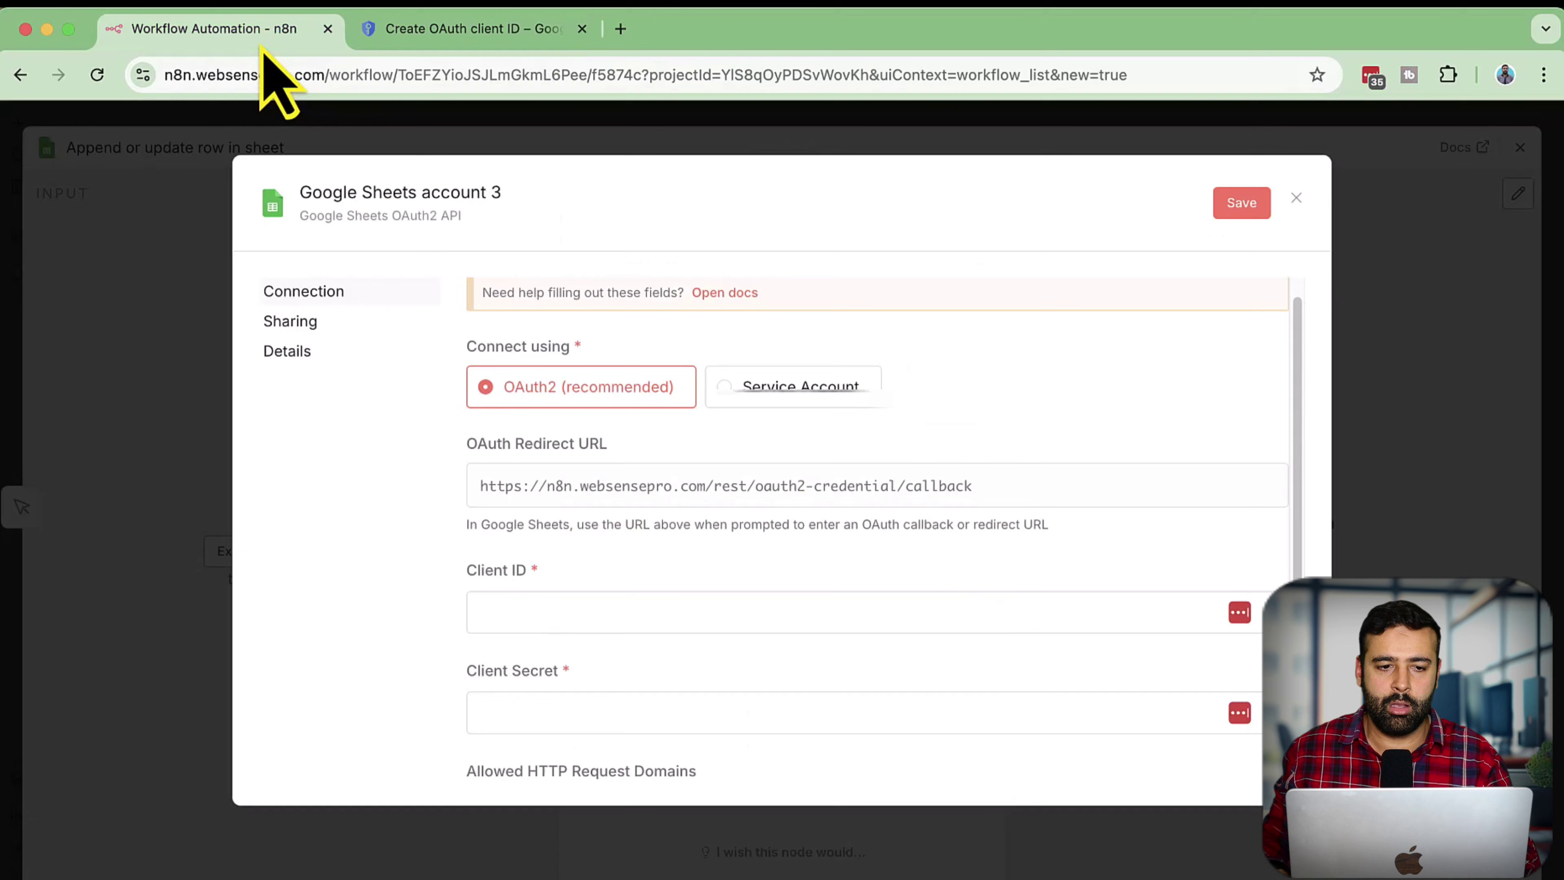
left_click(775, 609)
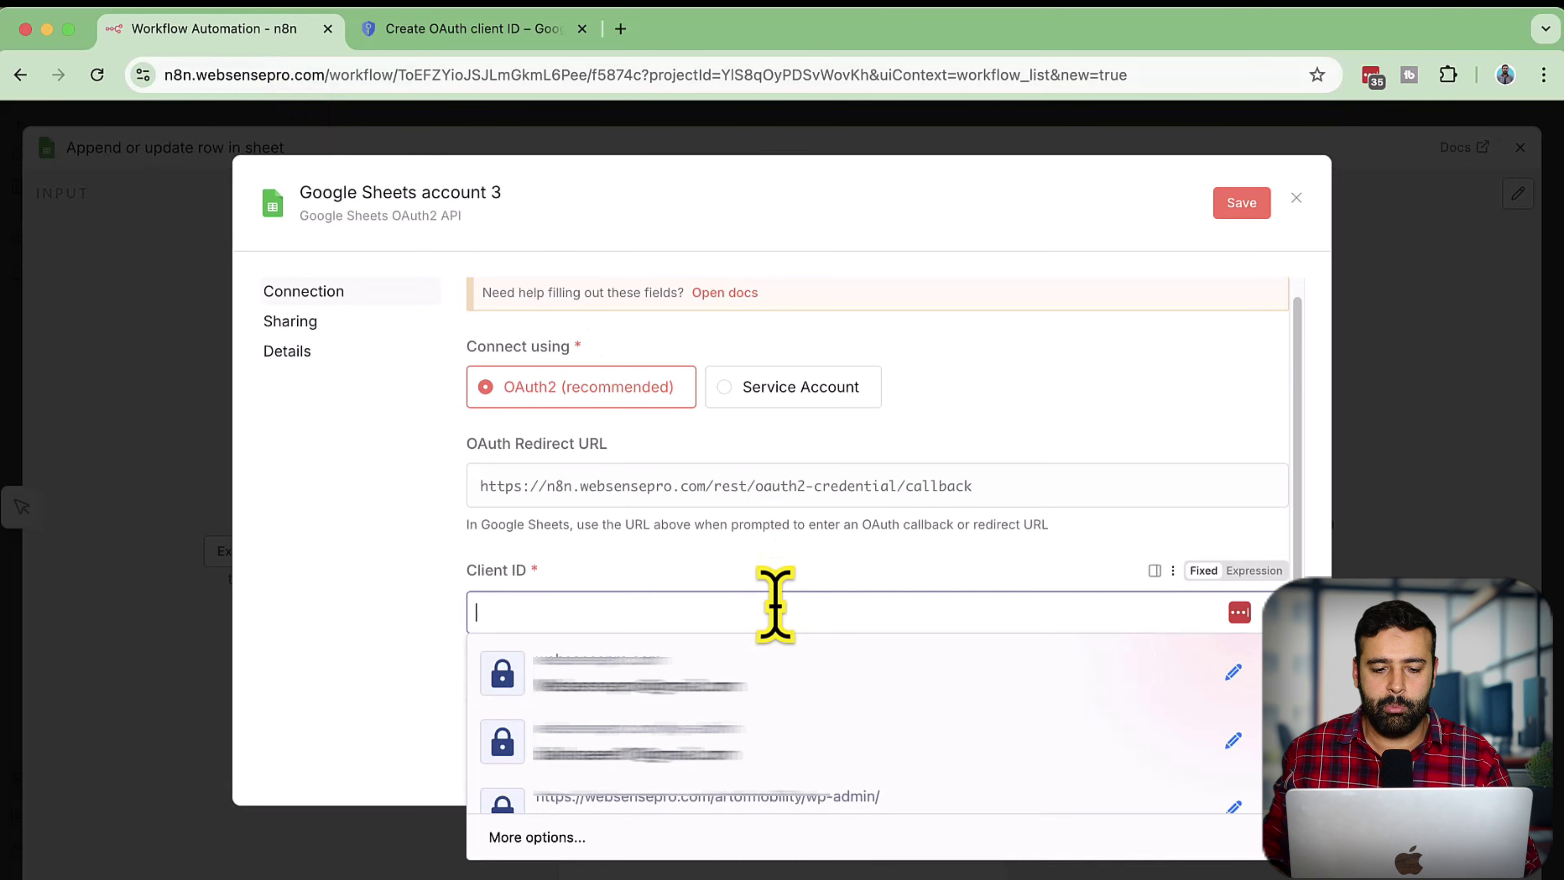
key("super+v")
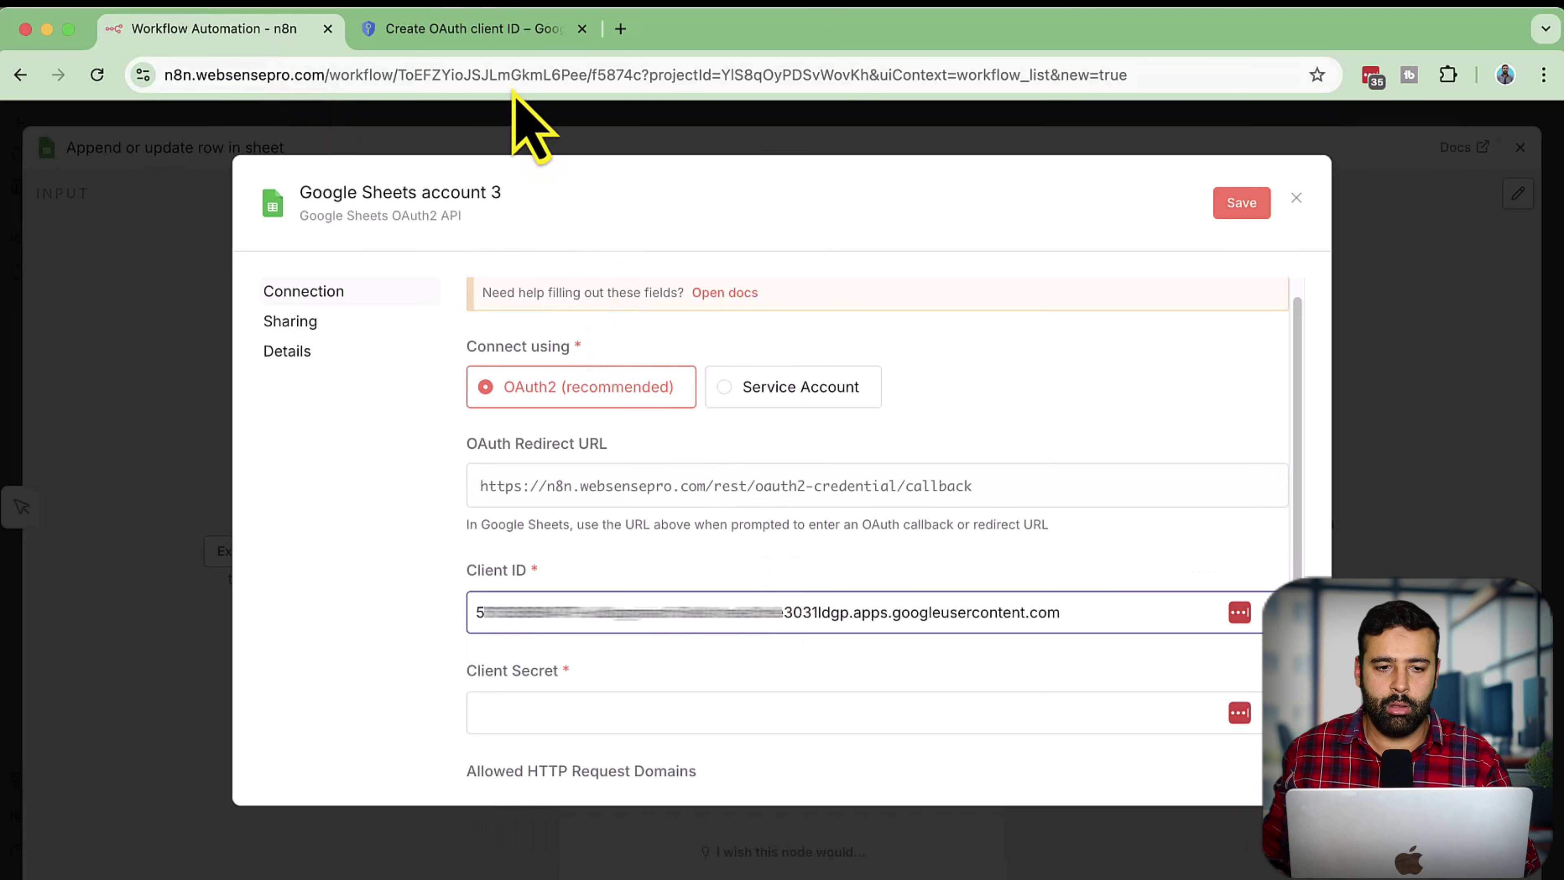
Copy the client secret from Google Cloud into the n8n credential's Client Secret field and save the credential.
left_click(509, 35)
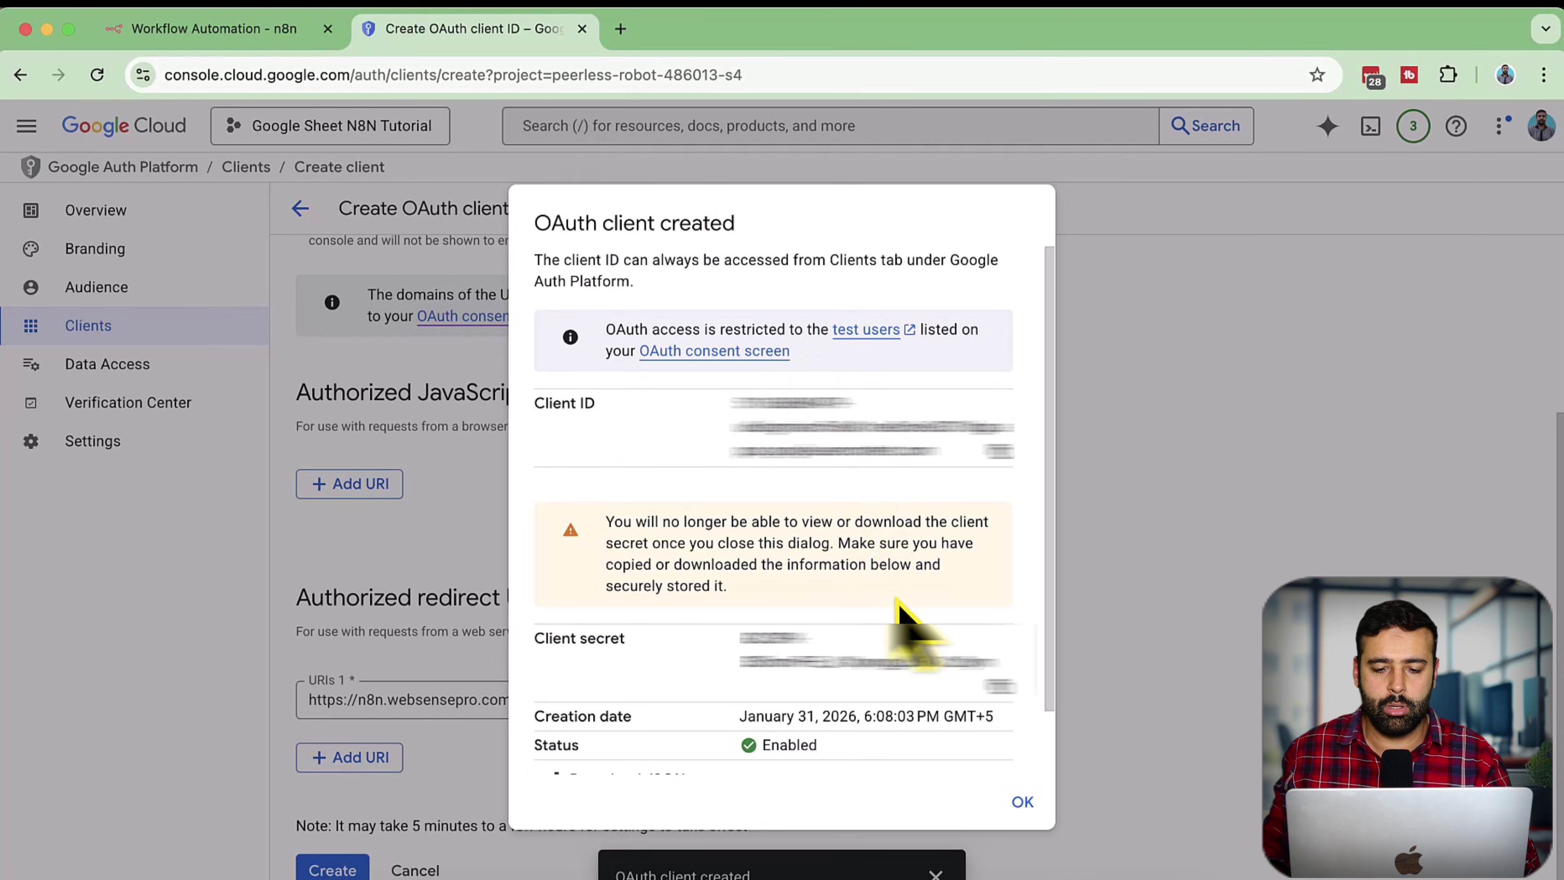
left_click(998, 687)
left_click(247, 31)
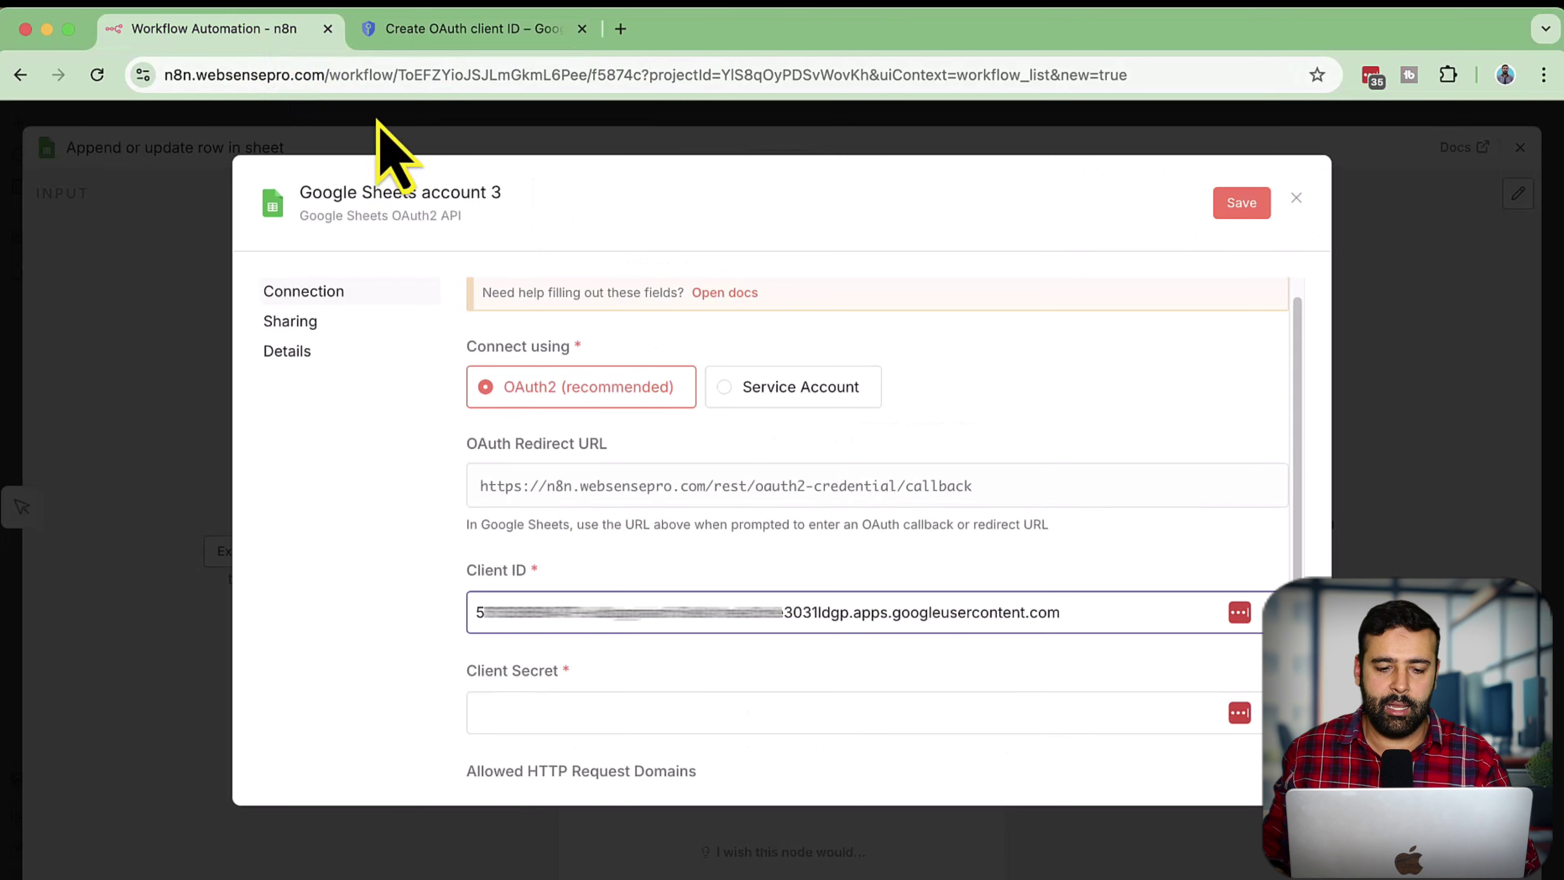
left_click(741, 708)
key("super+v")
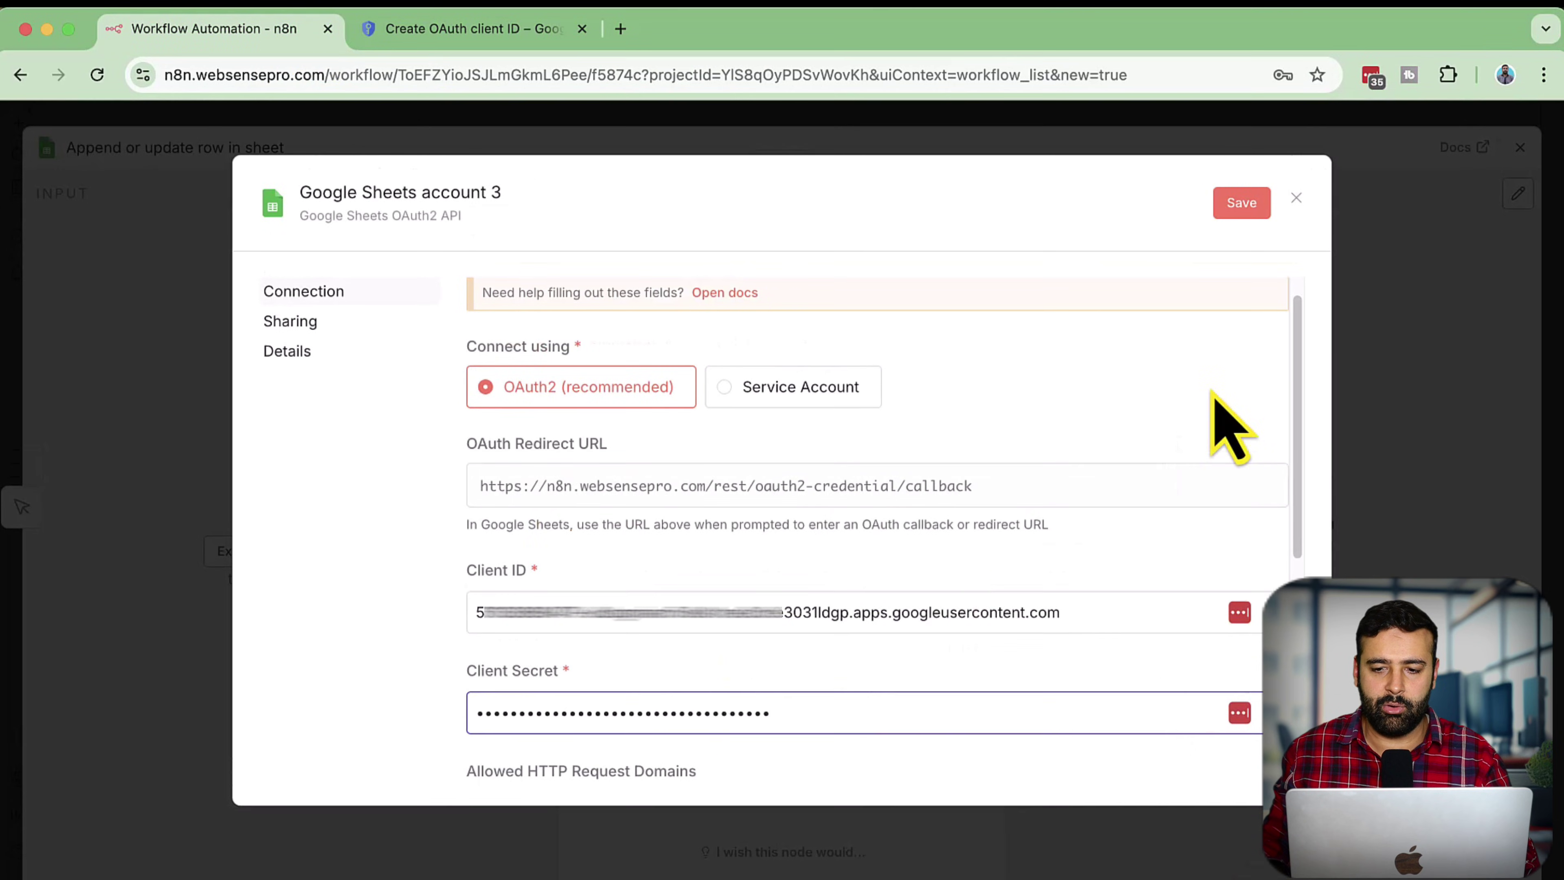
scroll(1212, 394, "down", 6)
left_click(1234, 207)
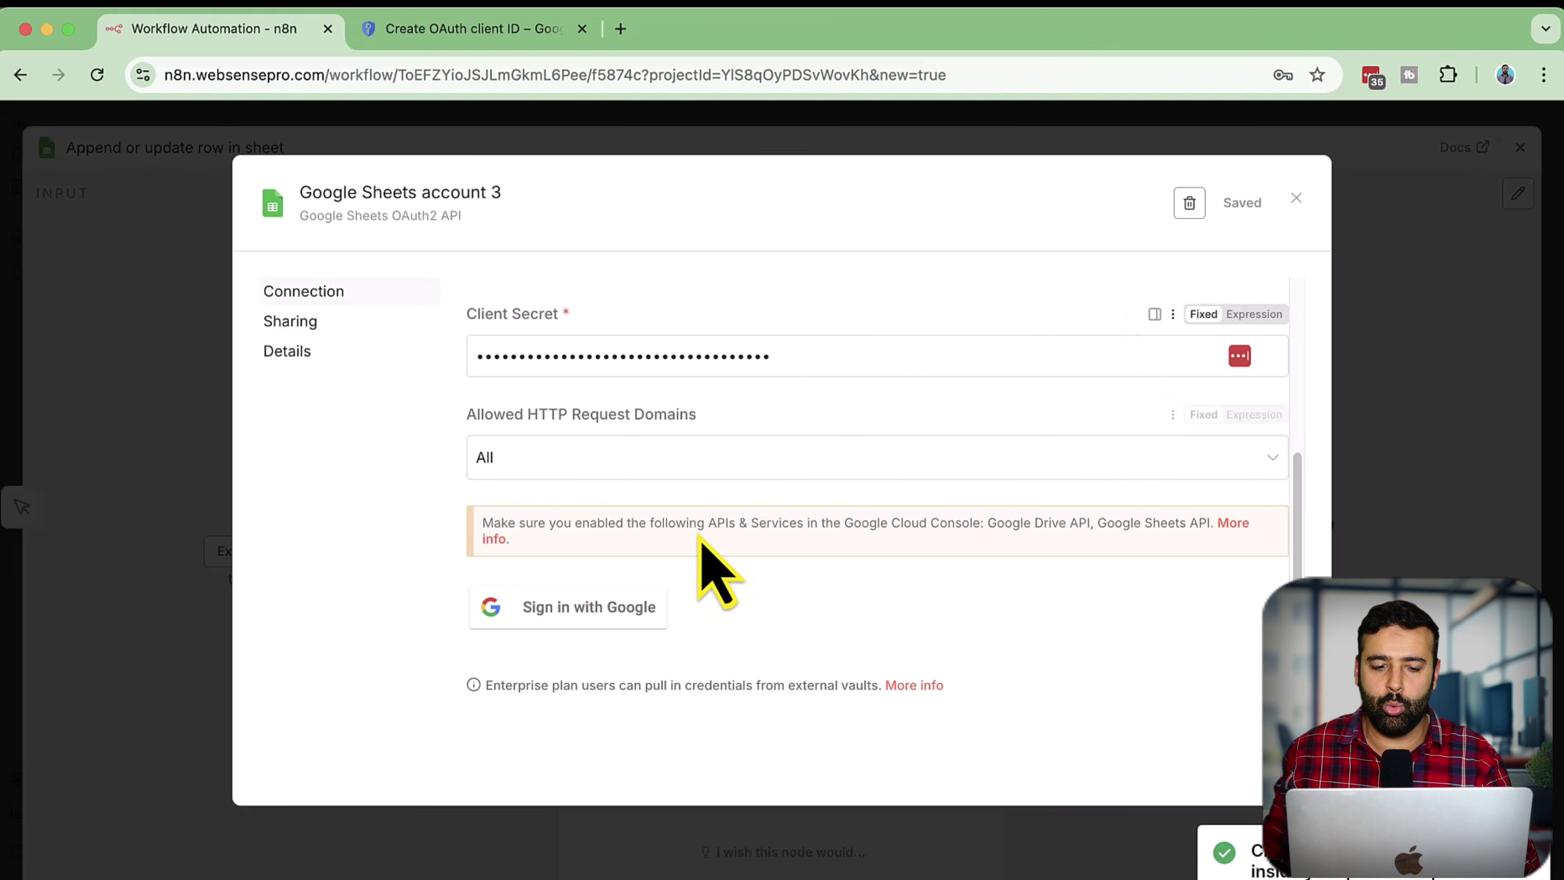
Try to sign in with Google from the credential using one of the listed accounts, and close the sign-in window.
left_click(561, 613)
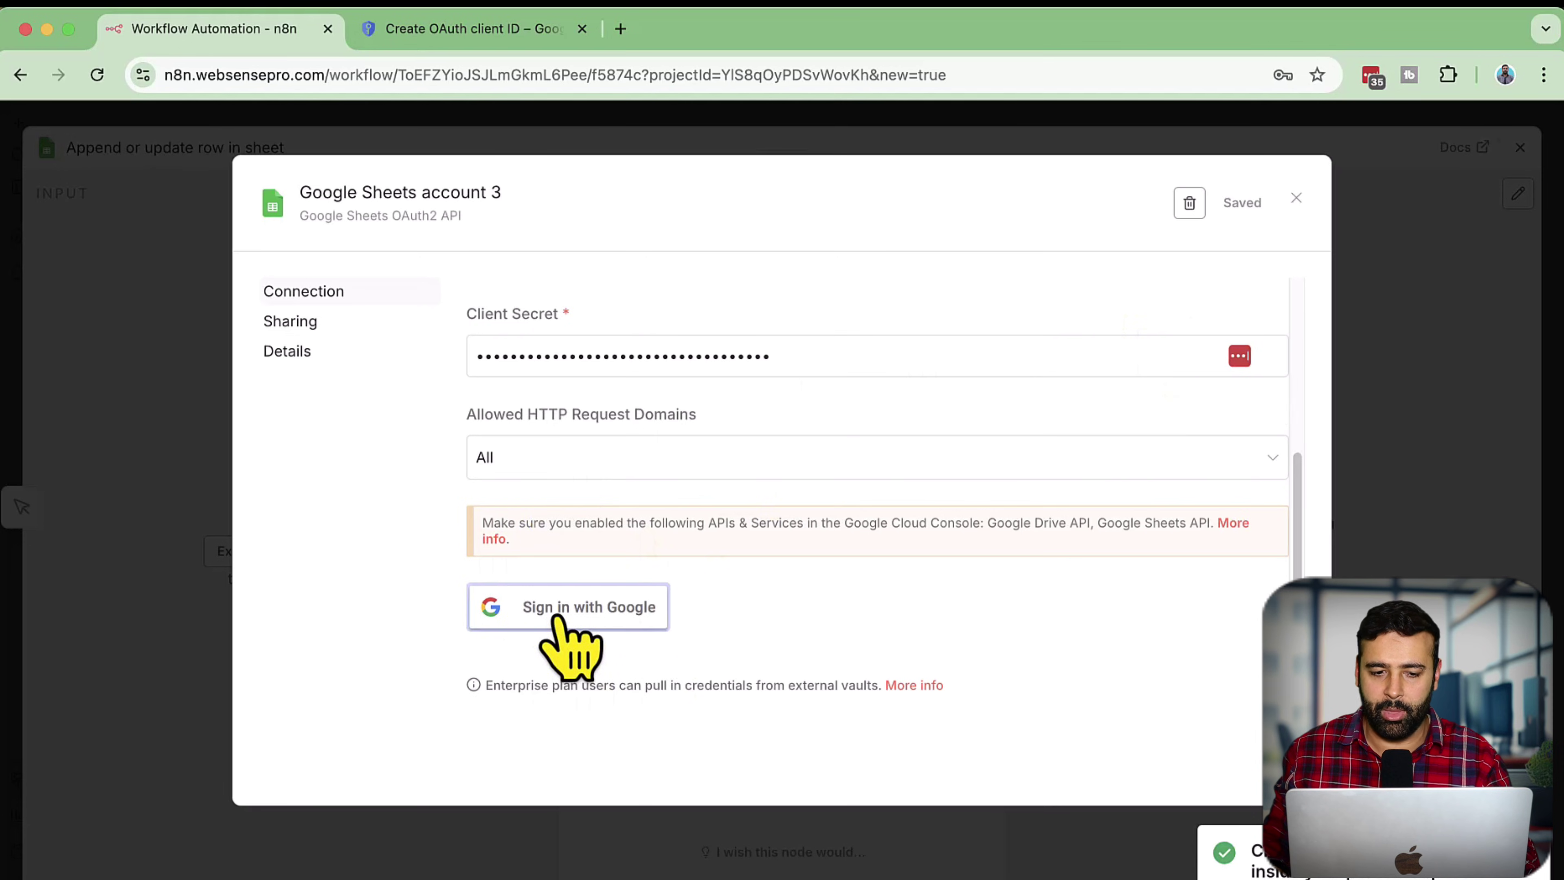
left_click(560, 616)
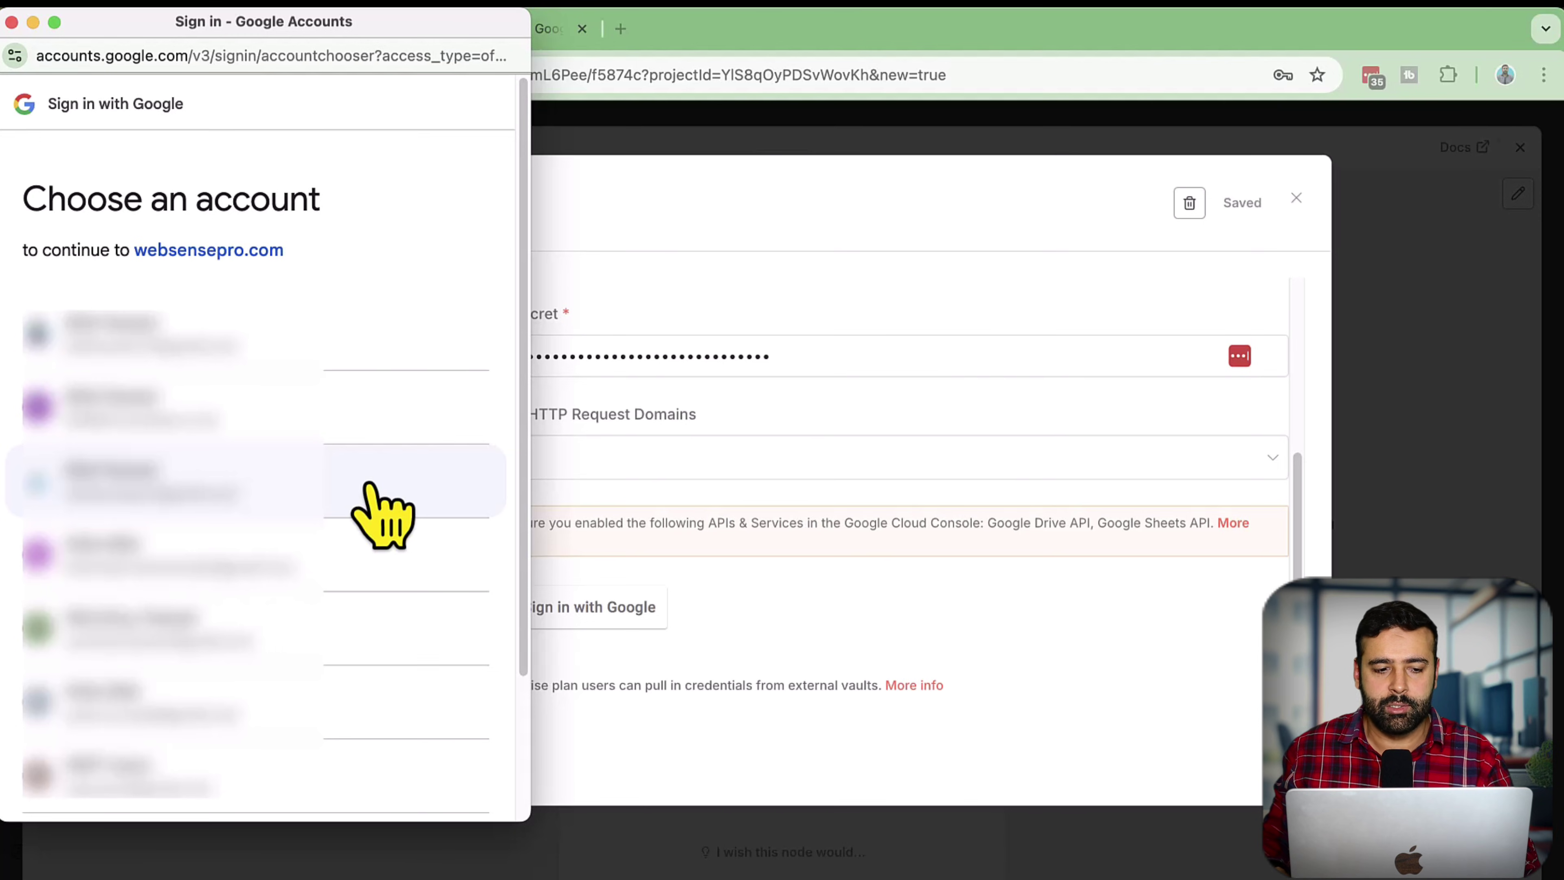
left_click(391, 490)
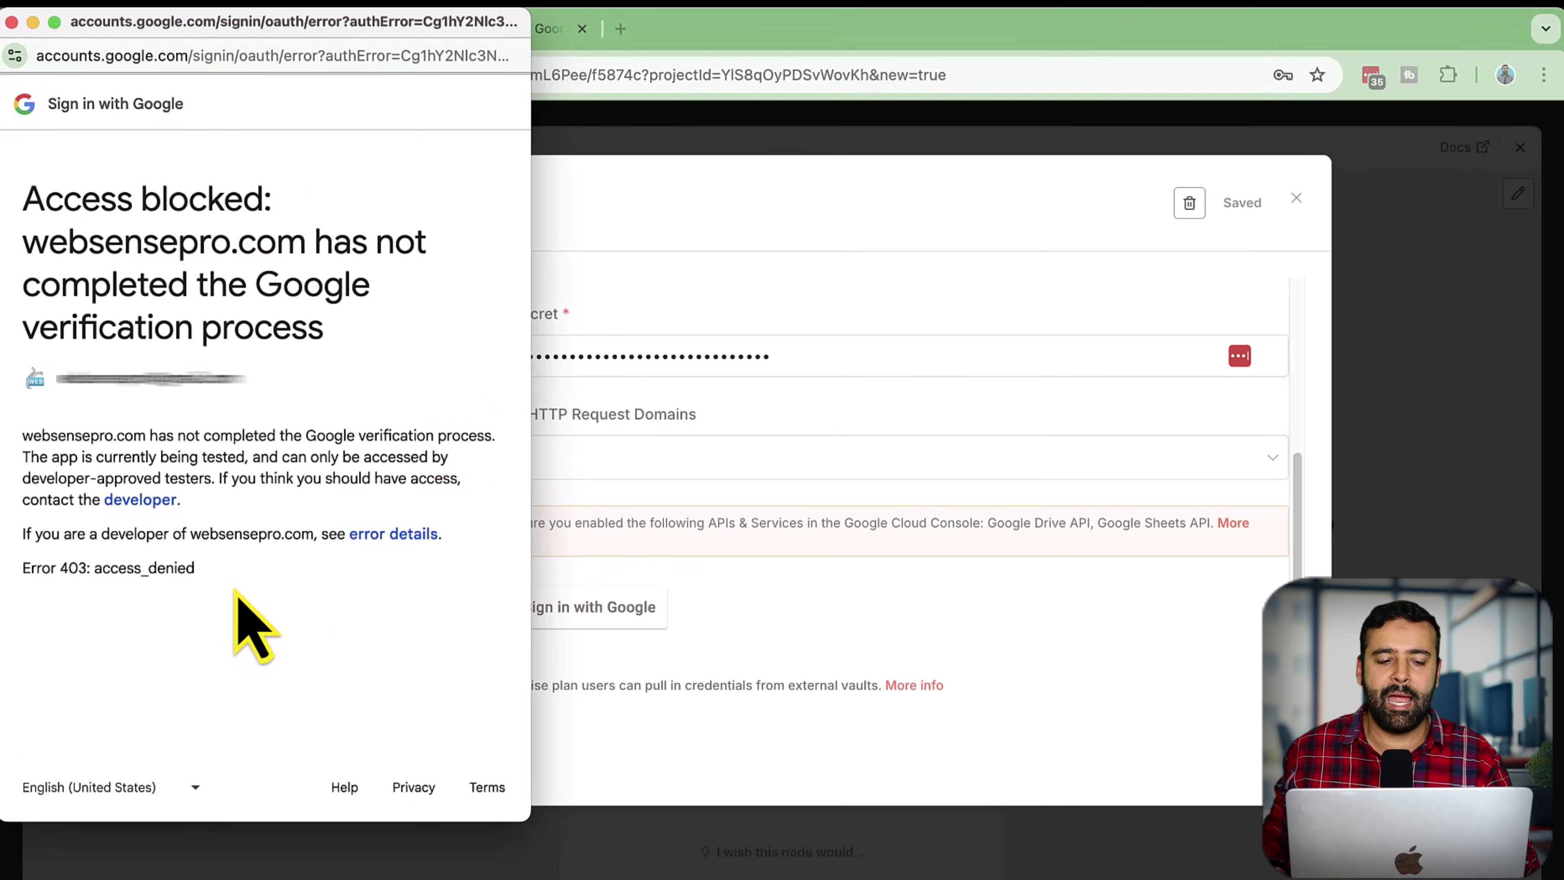
left_click_drag(178, 567, 35, 384)
left_click(279, 462)
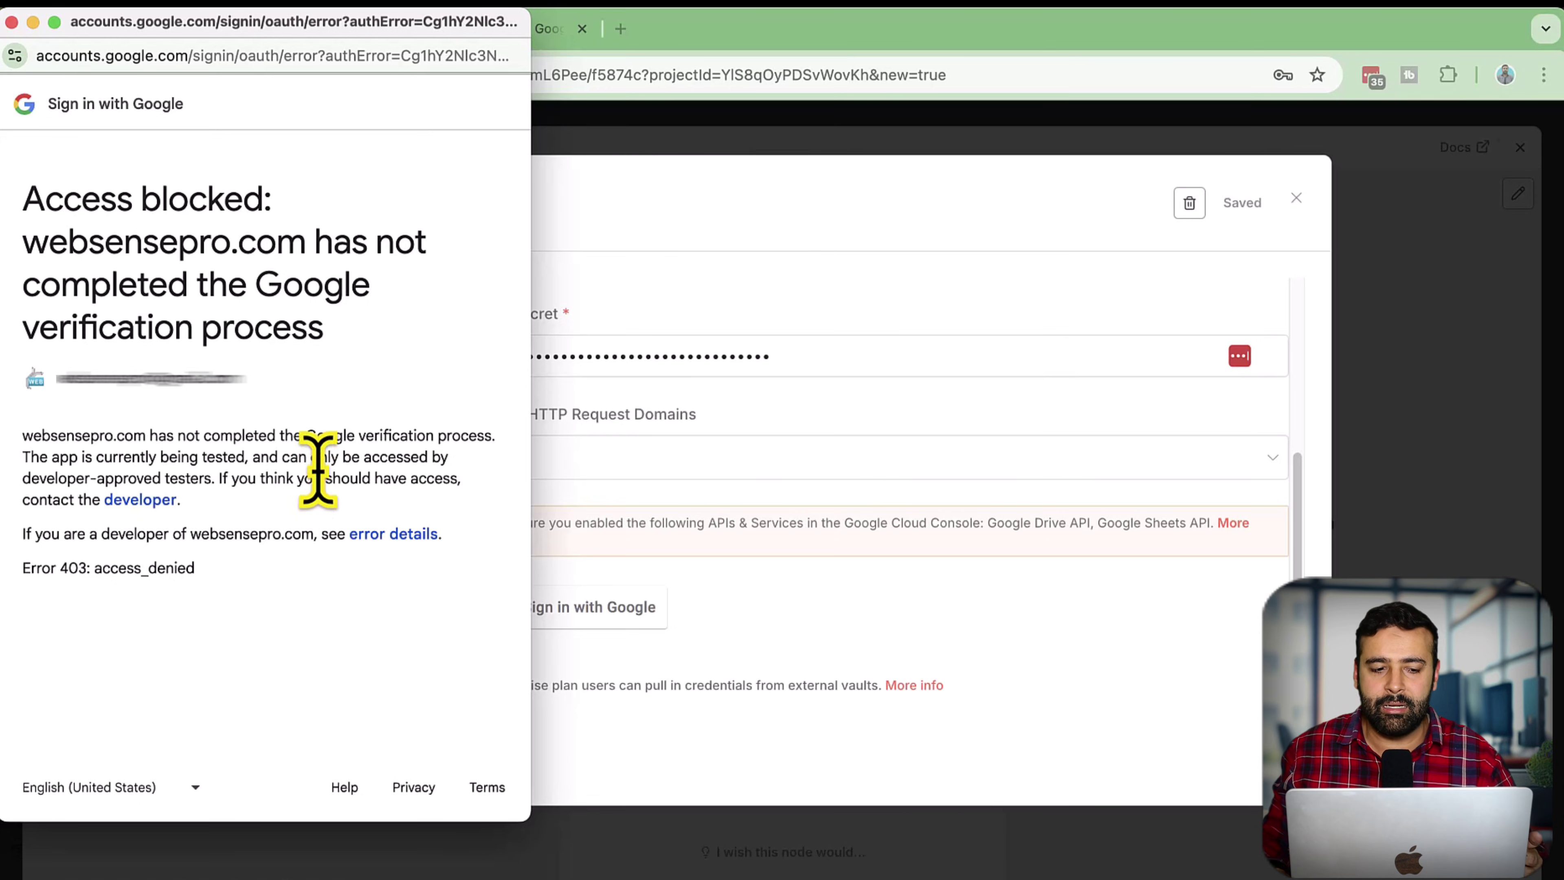
key("super+w")
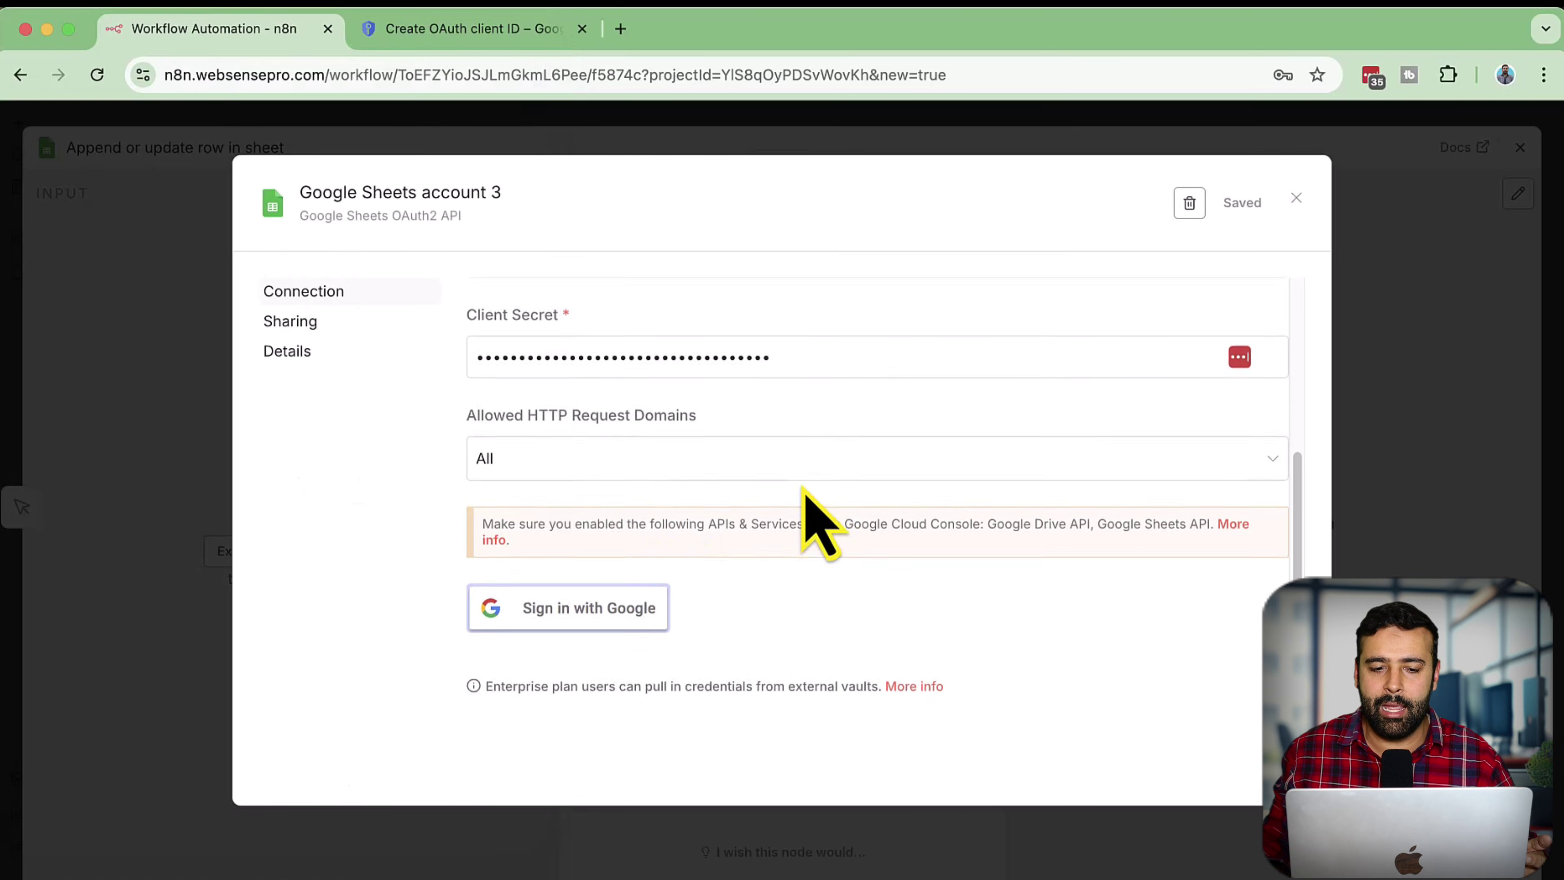
Switch to Google Cloud and dismiss the dialog showing the new OAuth client's details.
scroll(804, 491, "up", 5)
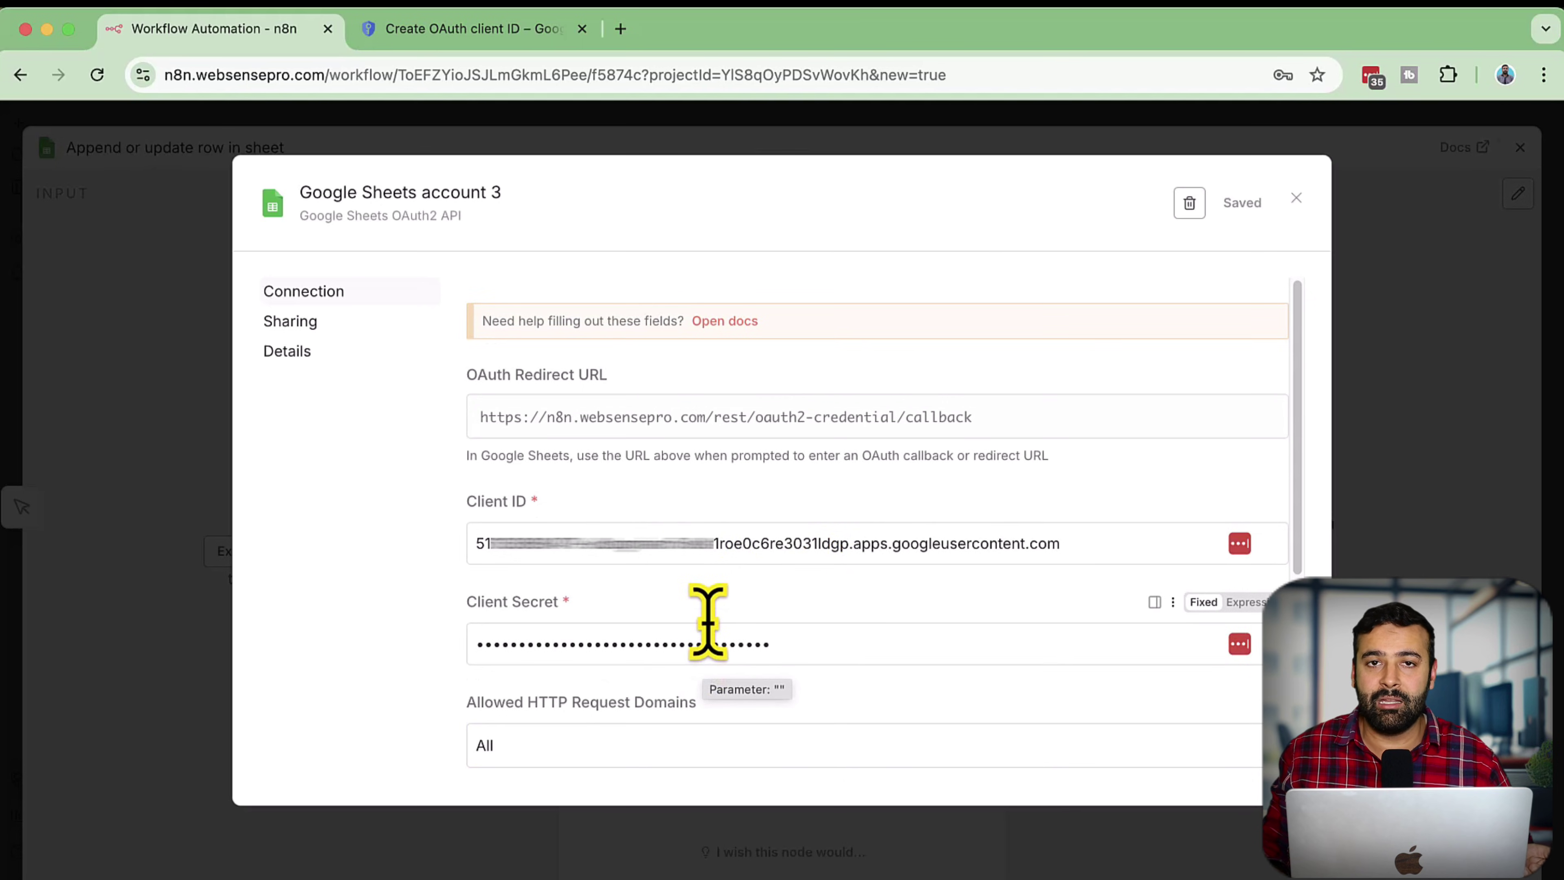
scroll(738, 554, "down", 5)
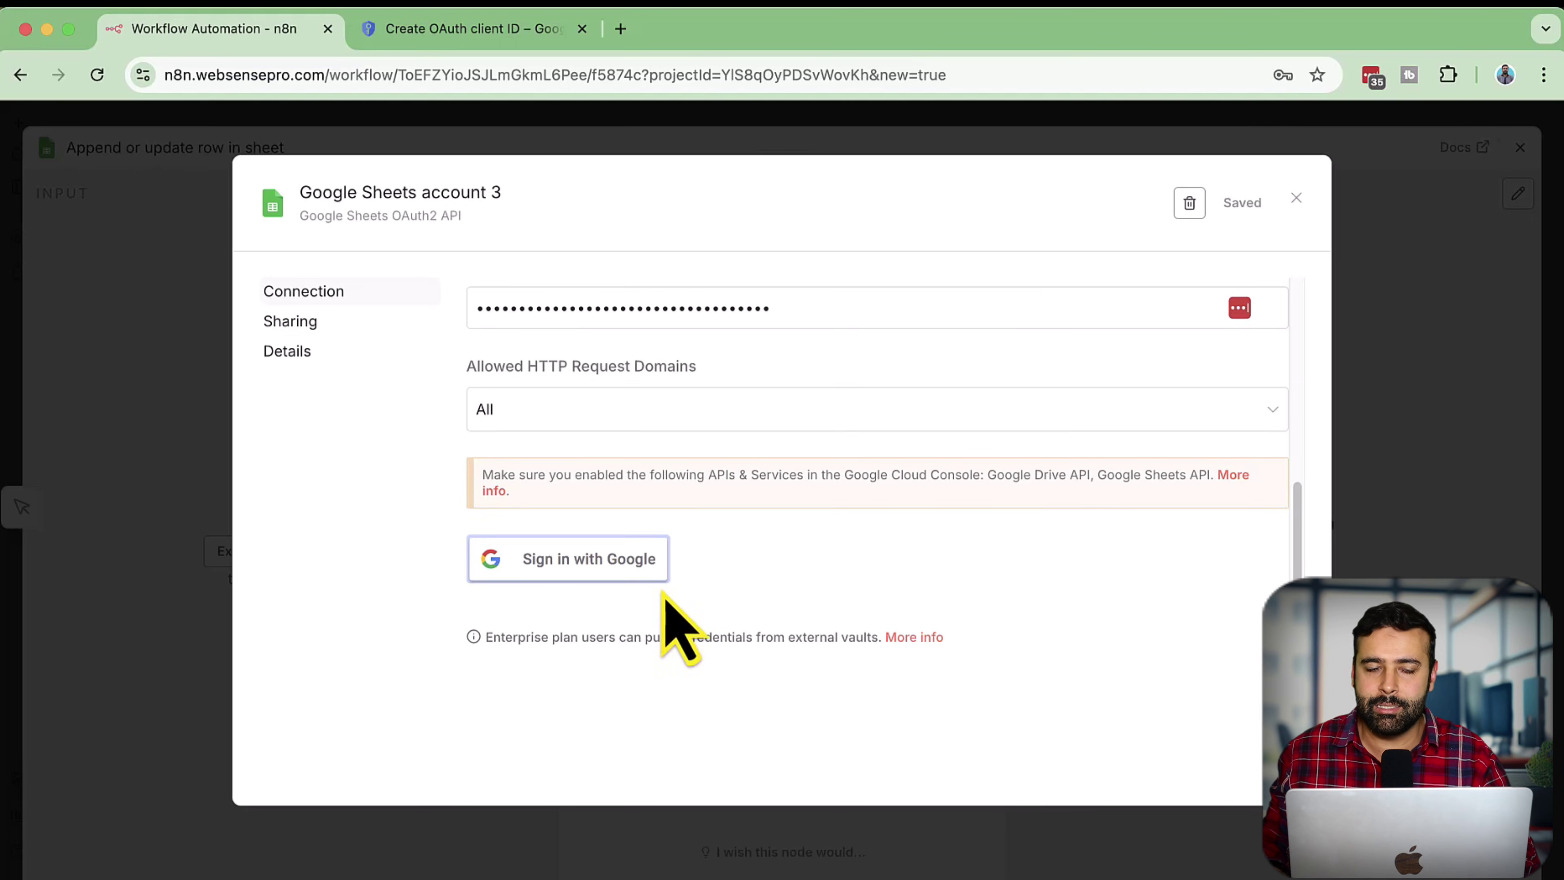
left_click(472, 31)
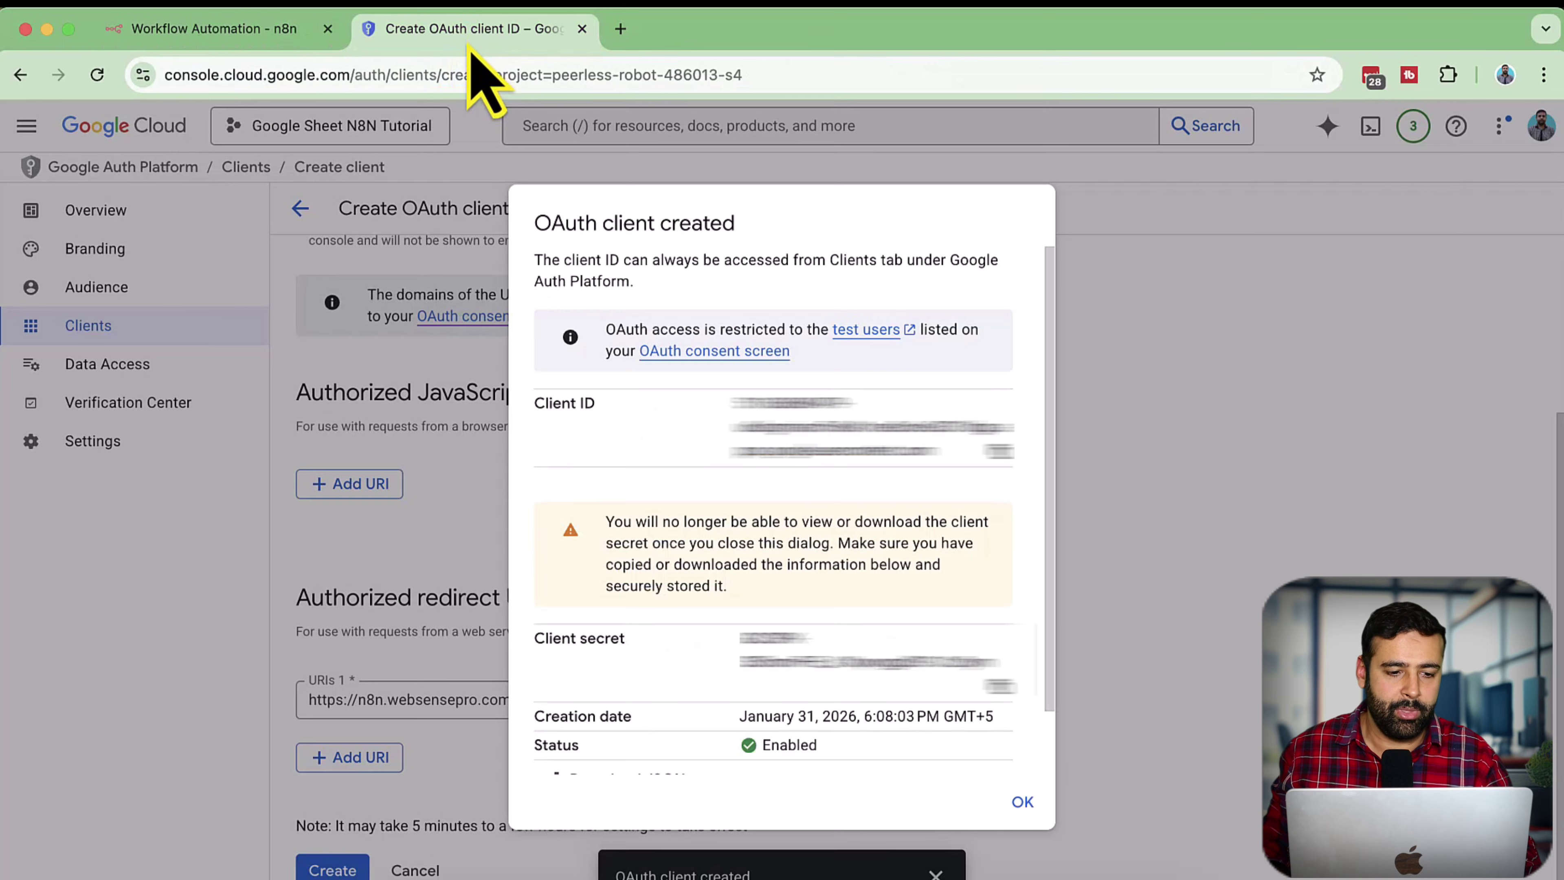
scroll(879, 542, "down", 2)
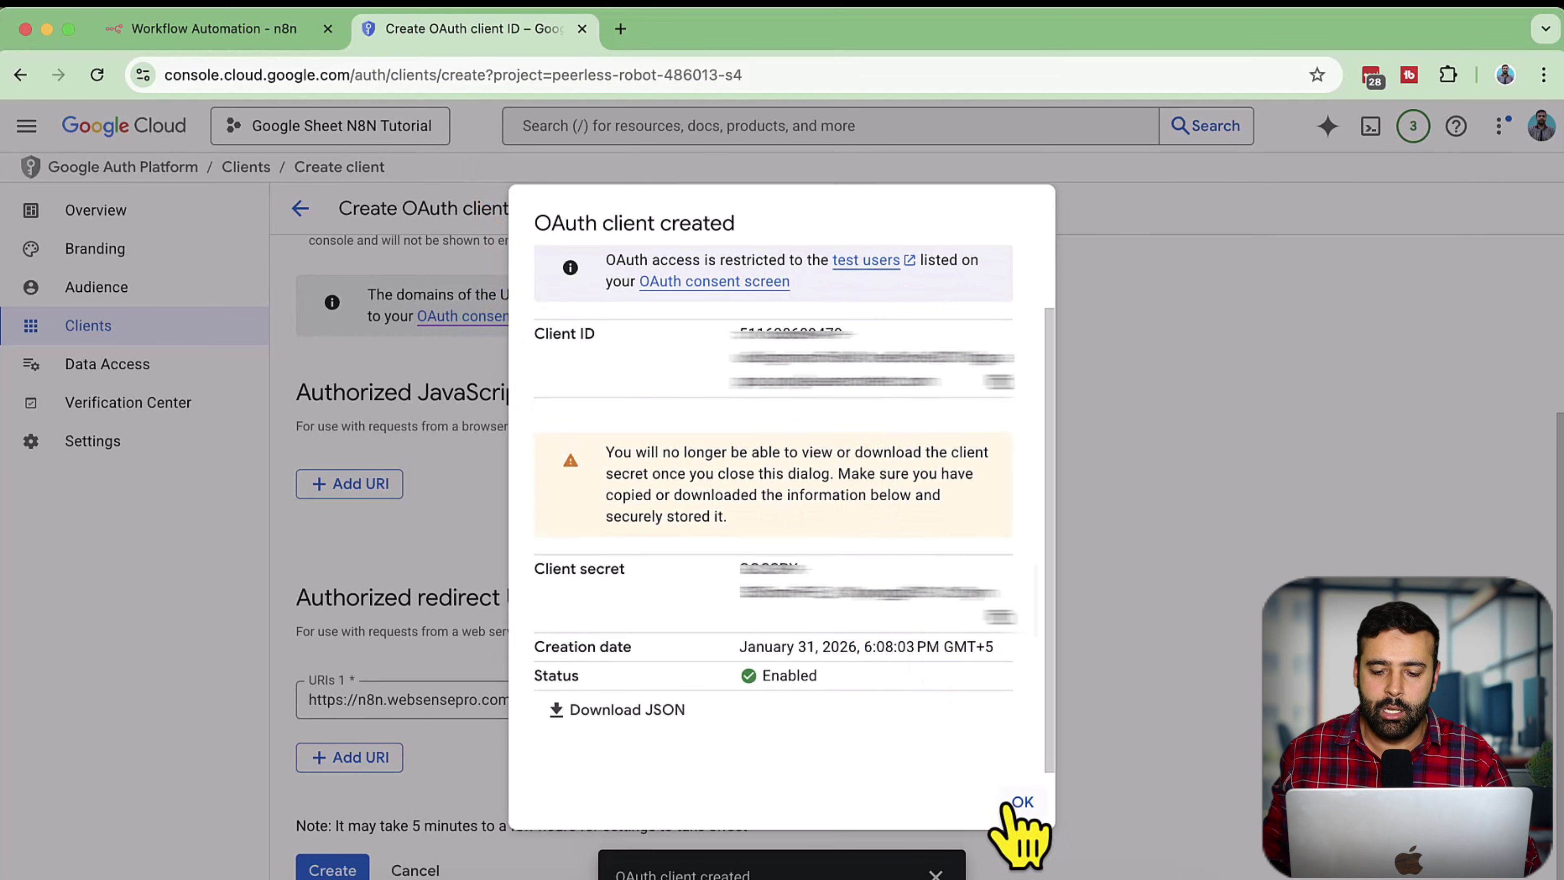
left_click(1022, 802)
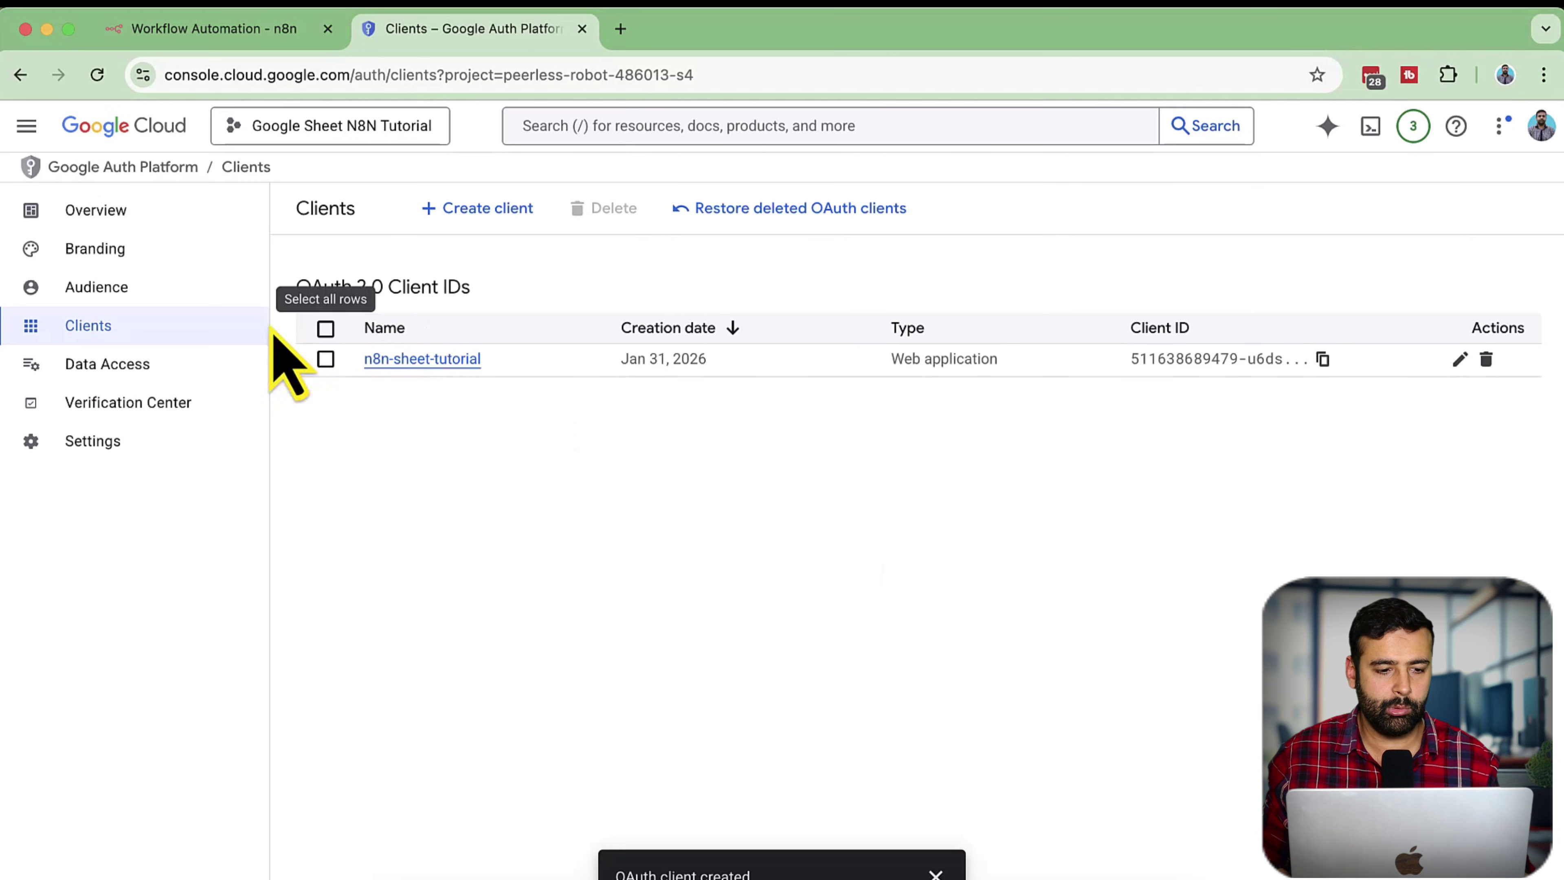
Open the Audience settings of the Google Auth Platform and add the Google account's e-mail as a test user.
left_click(175, 290)
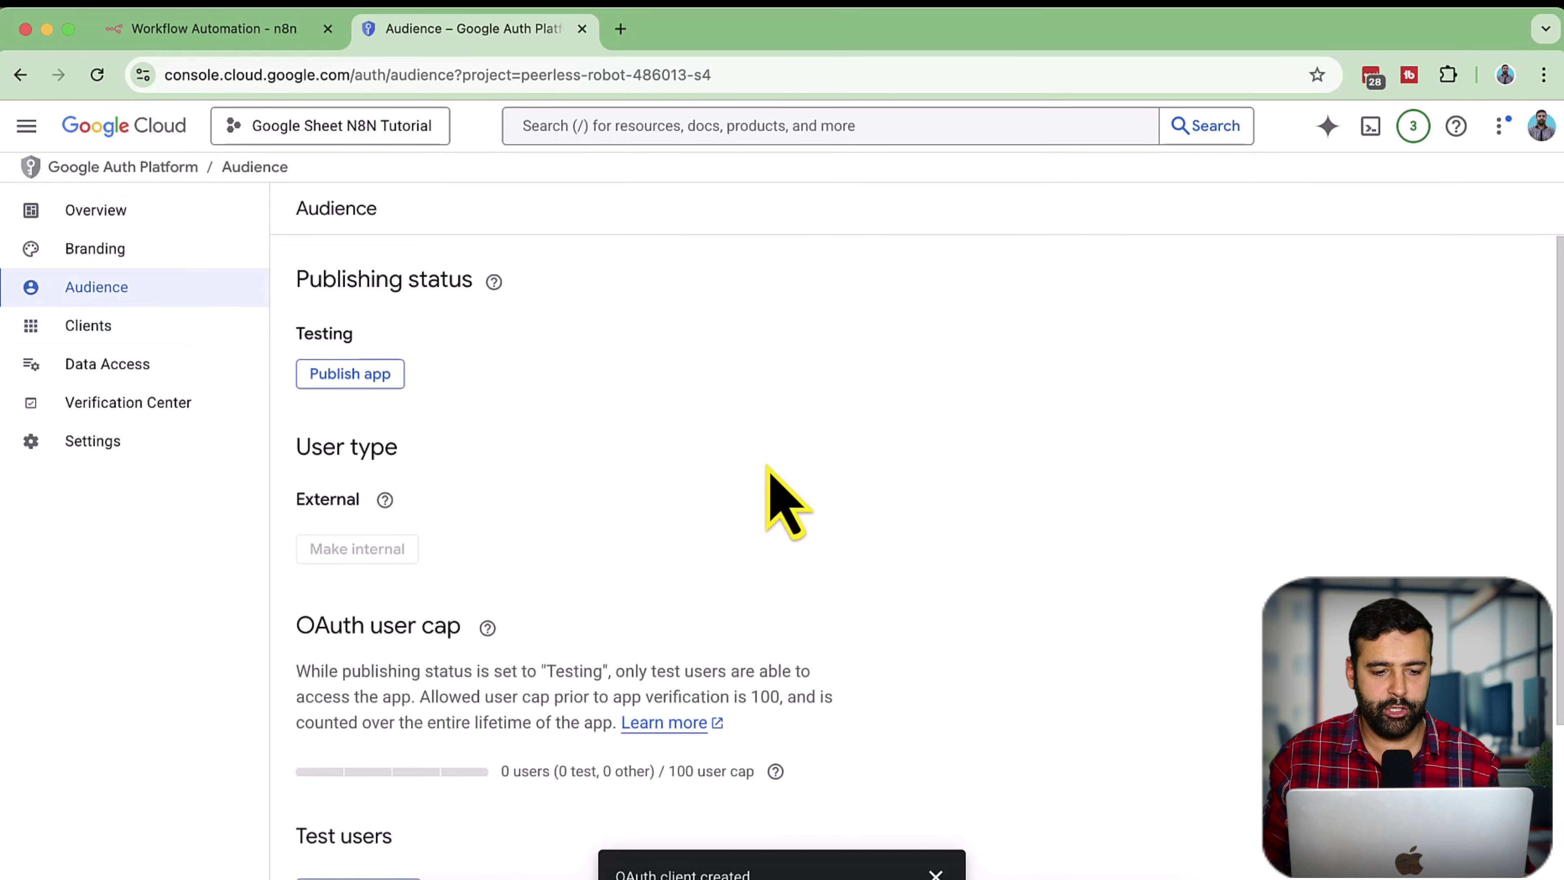
scroll(770, 469, "down", 5)
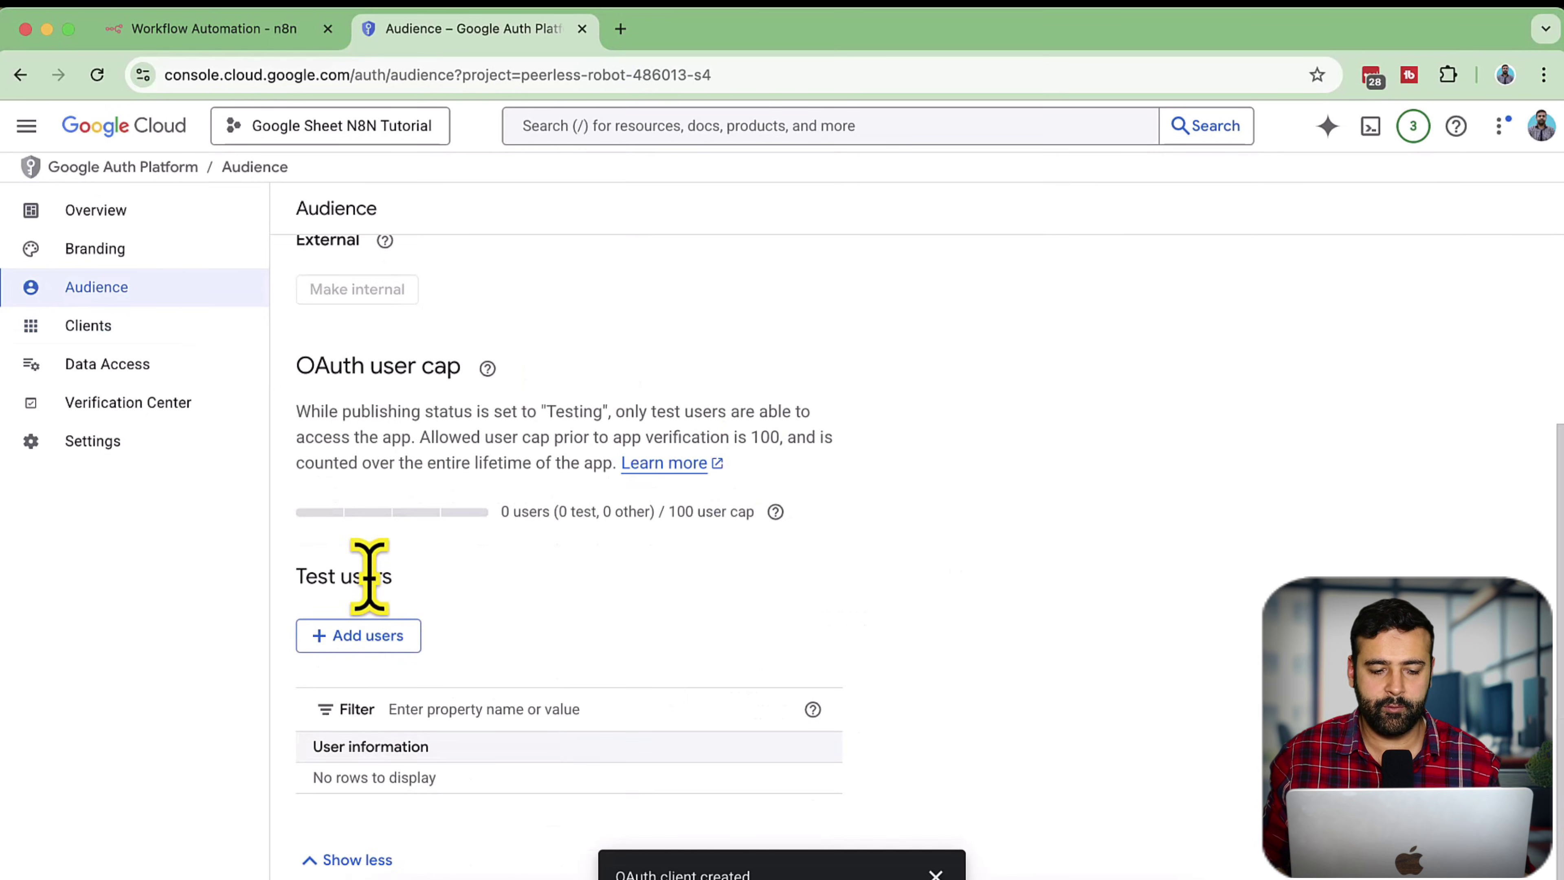
left_click(368, 636)
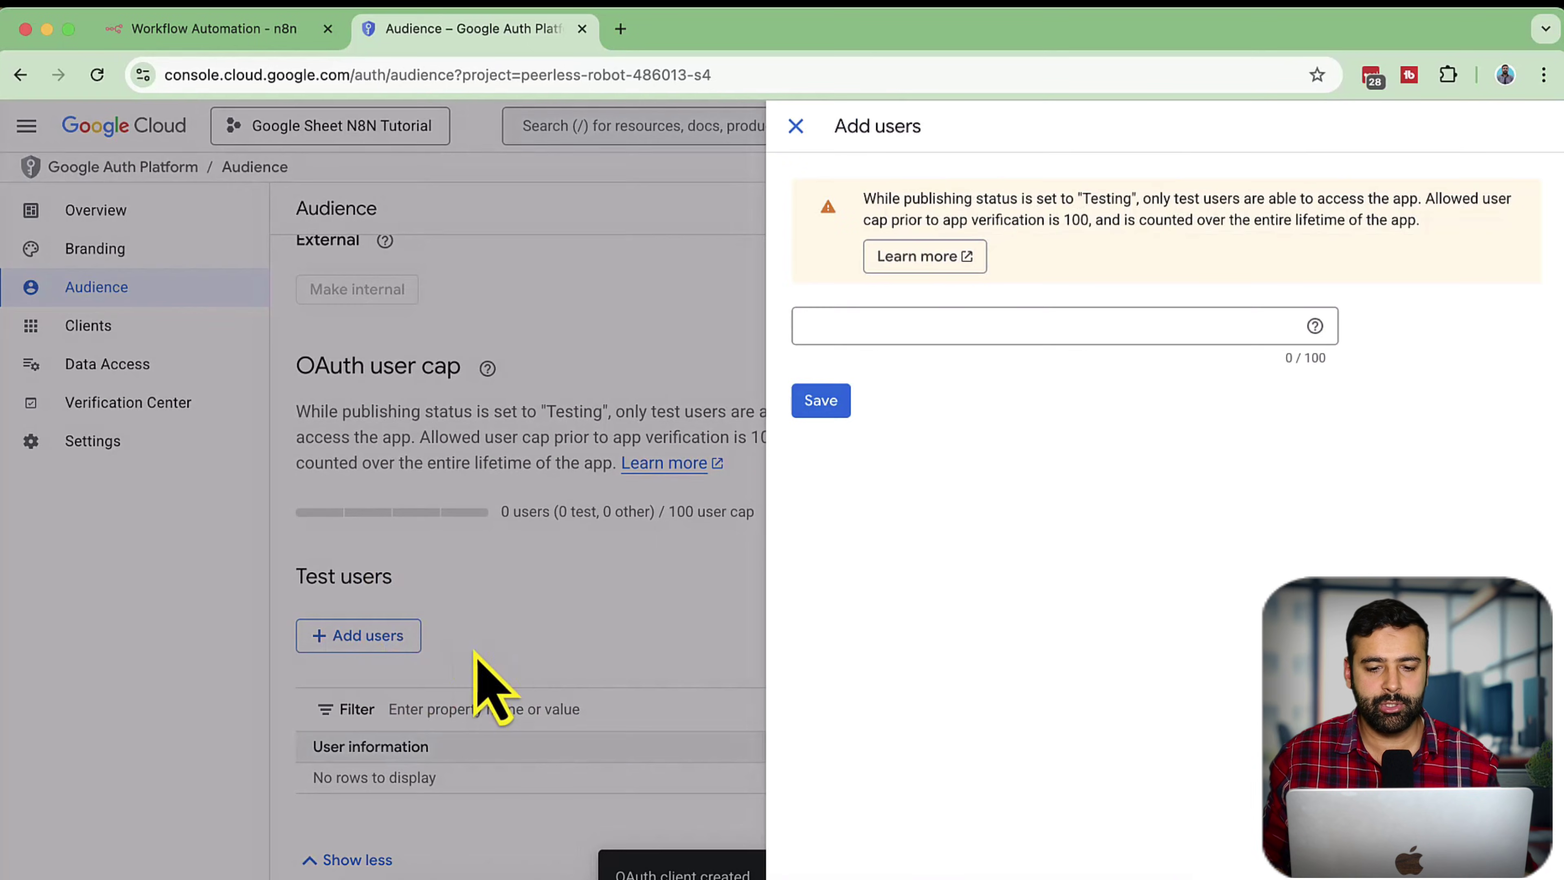
left_click(882, 328)
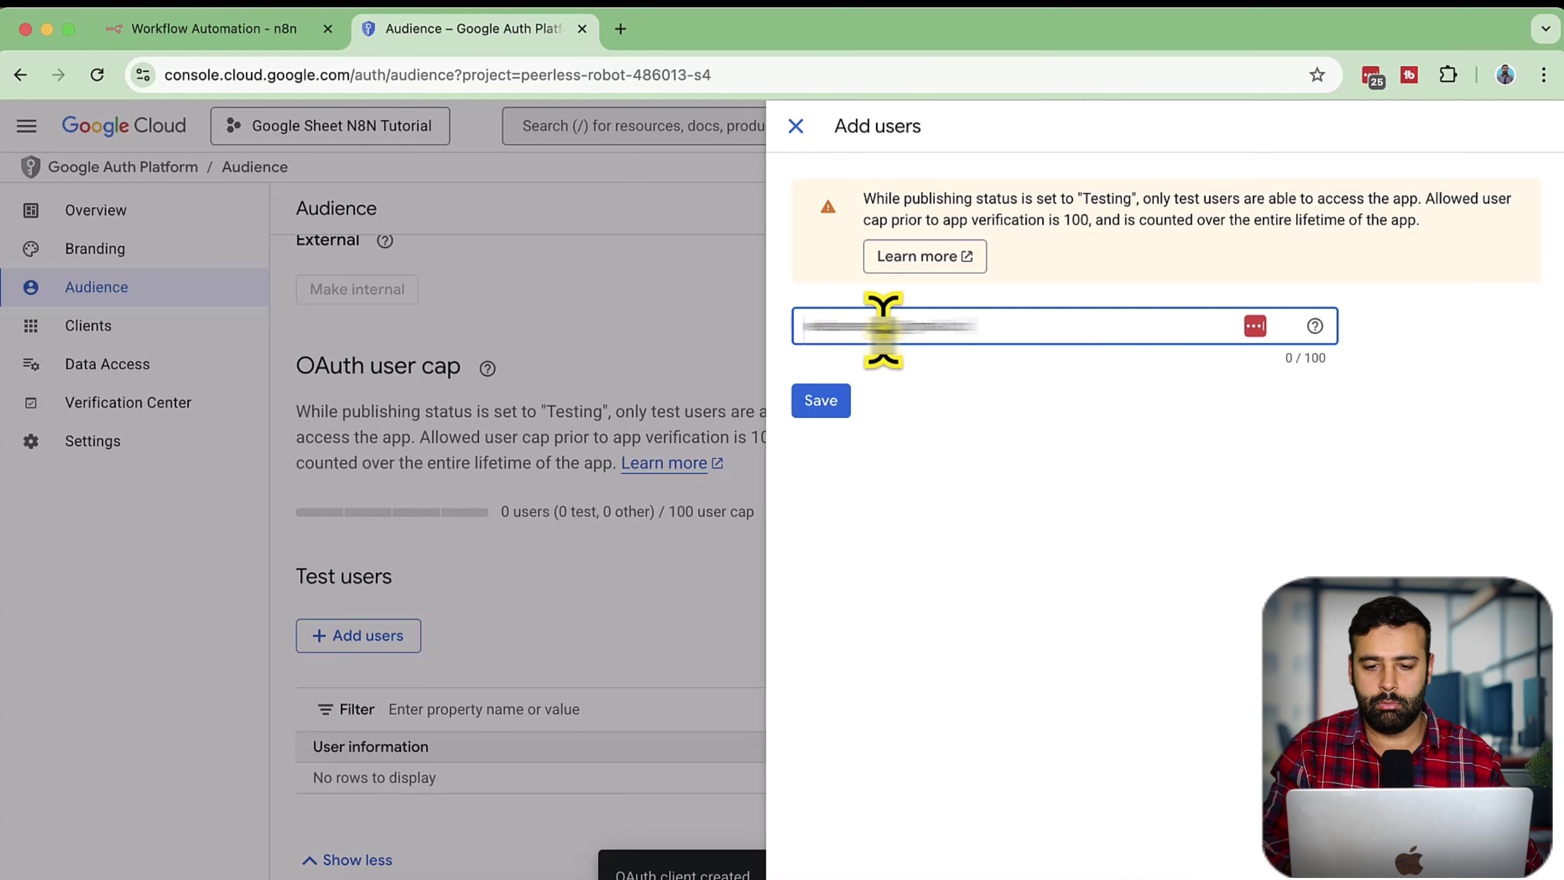
left_click(821, 400)
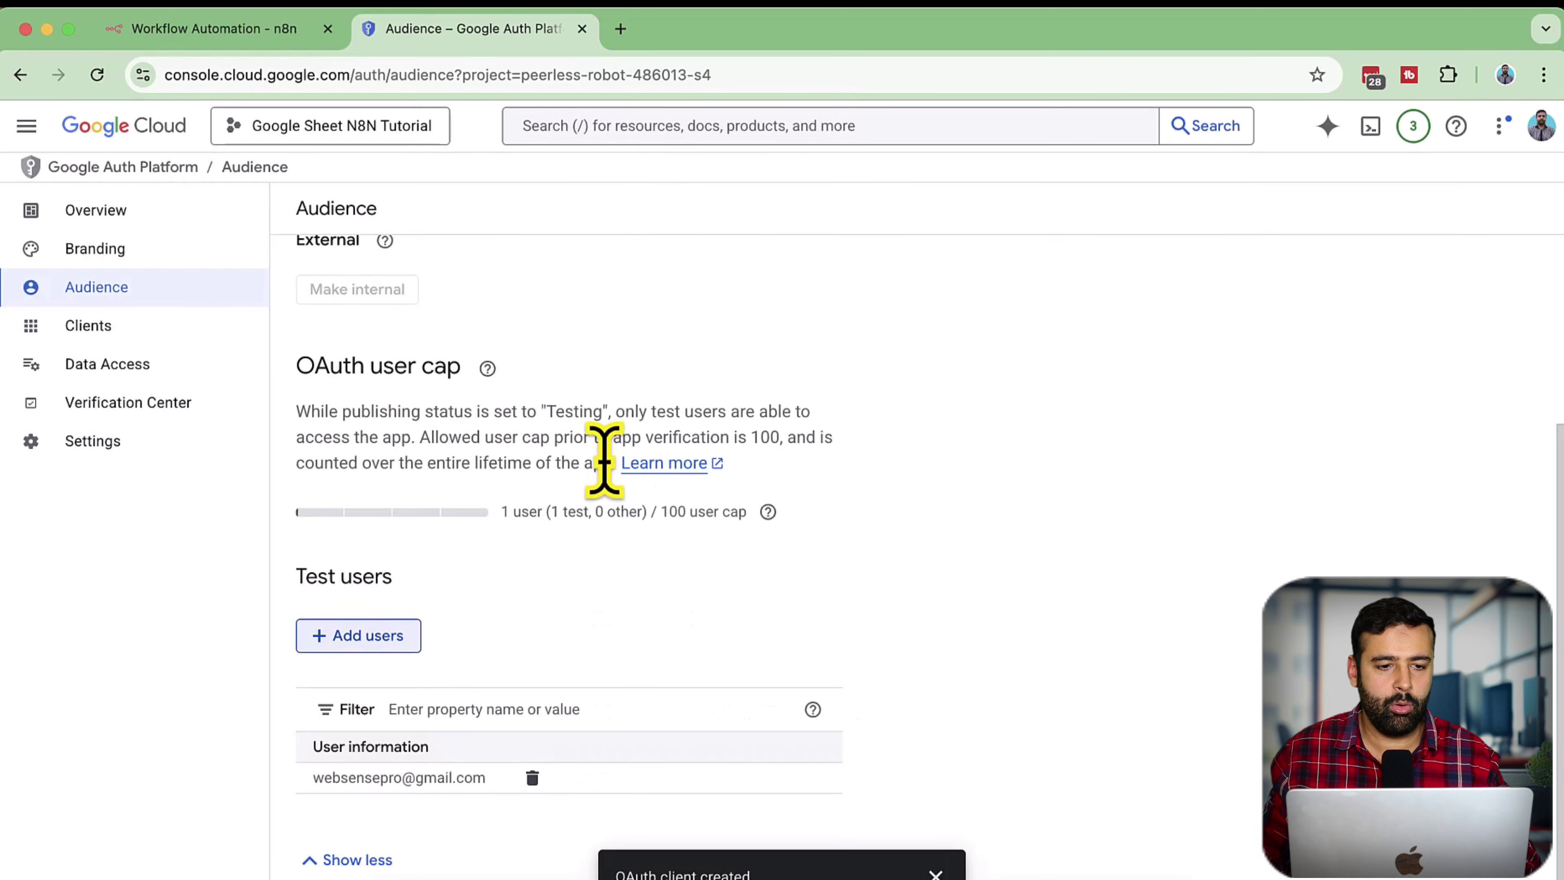
Return to n8n, sign in with Google from the credential using the test user's account, and continue past the unverified-app warning.
left_click(286, 29)
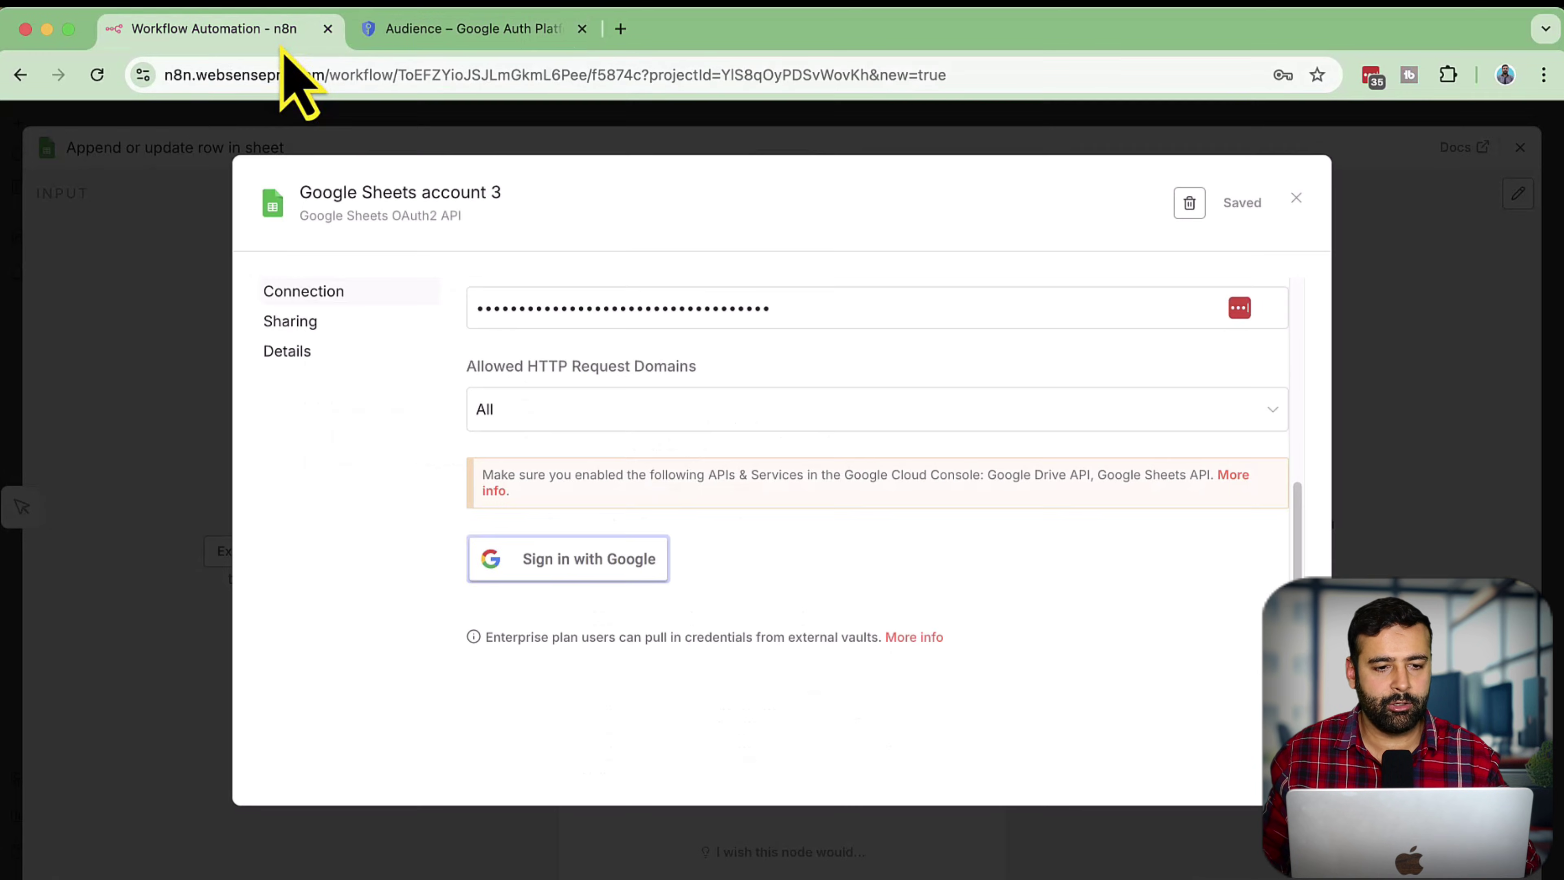
left_click(629, 559)
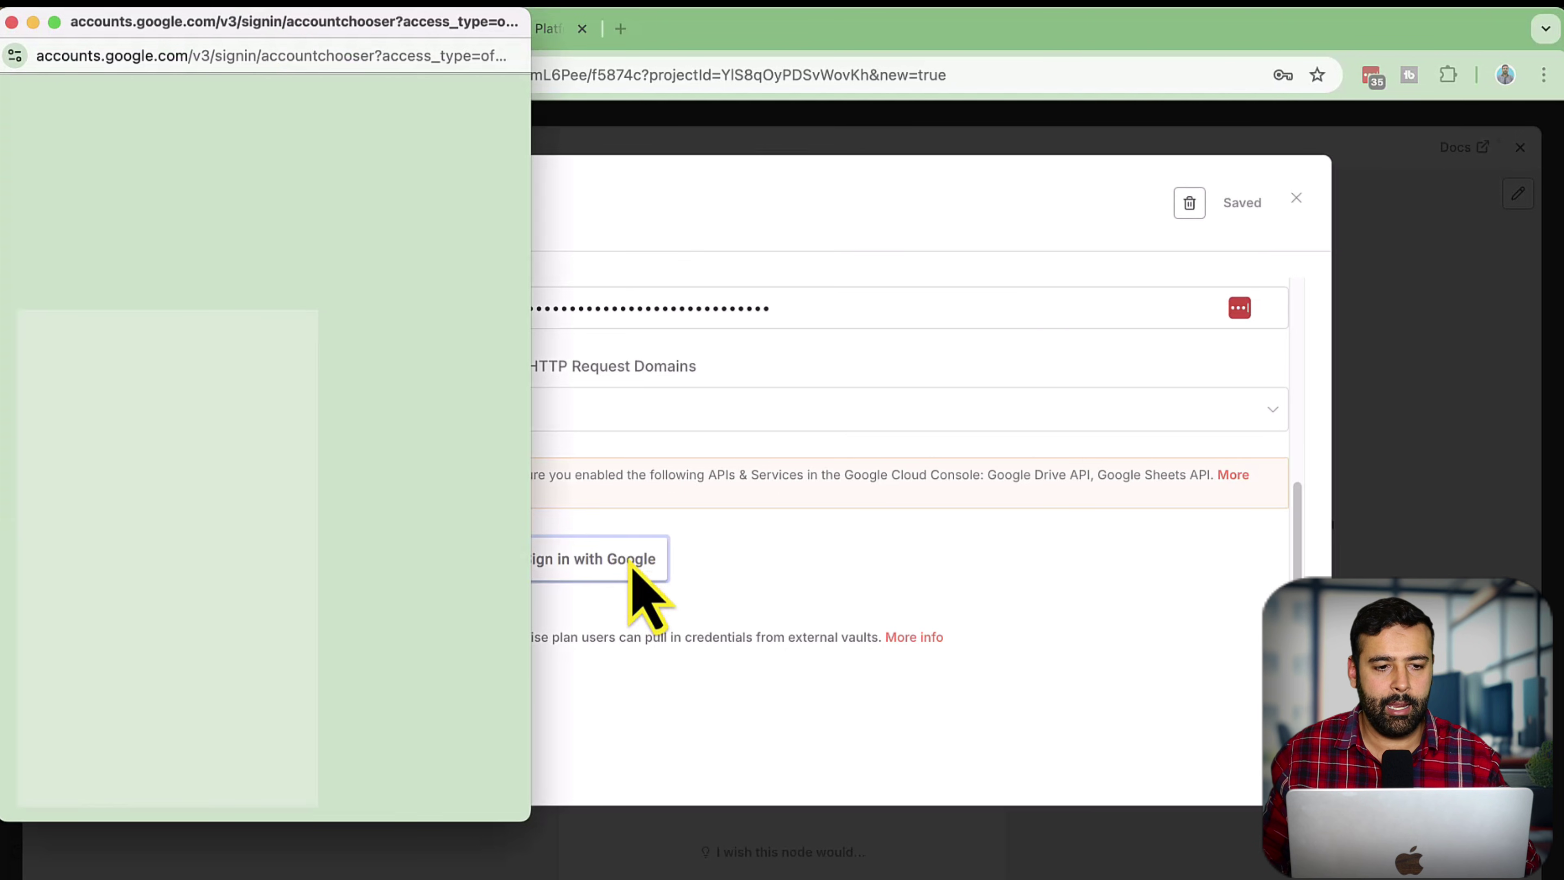
left_click(335, 491)
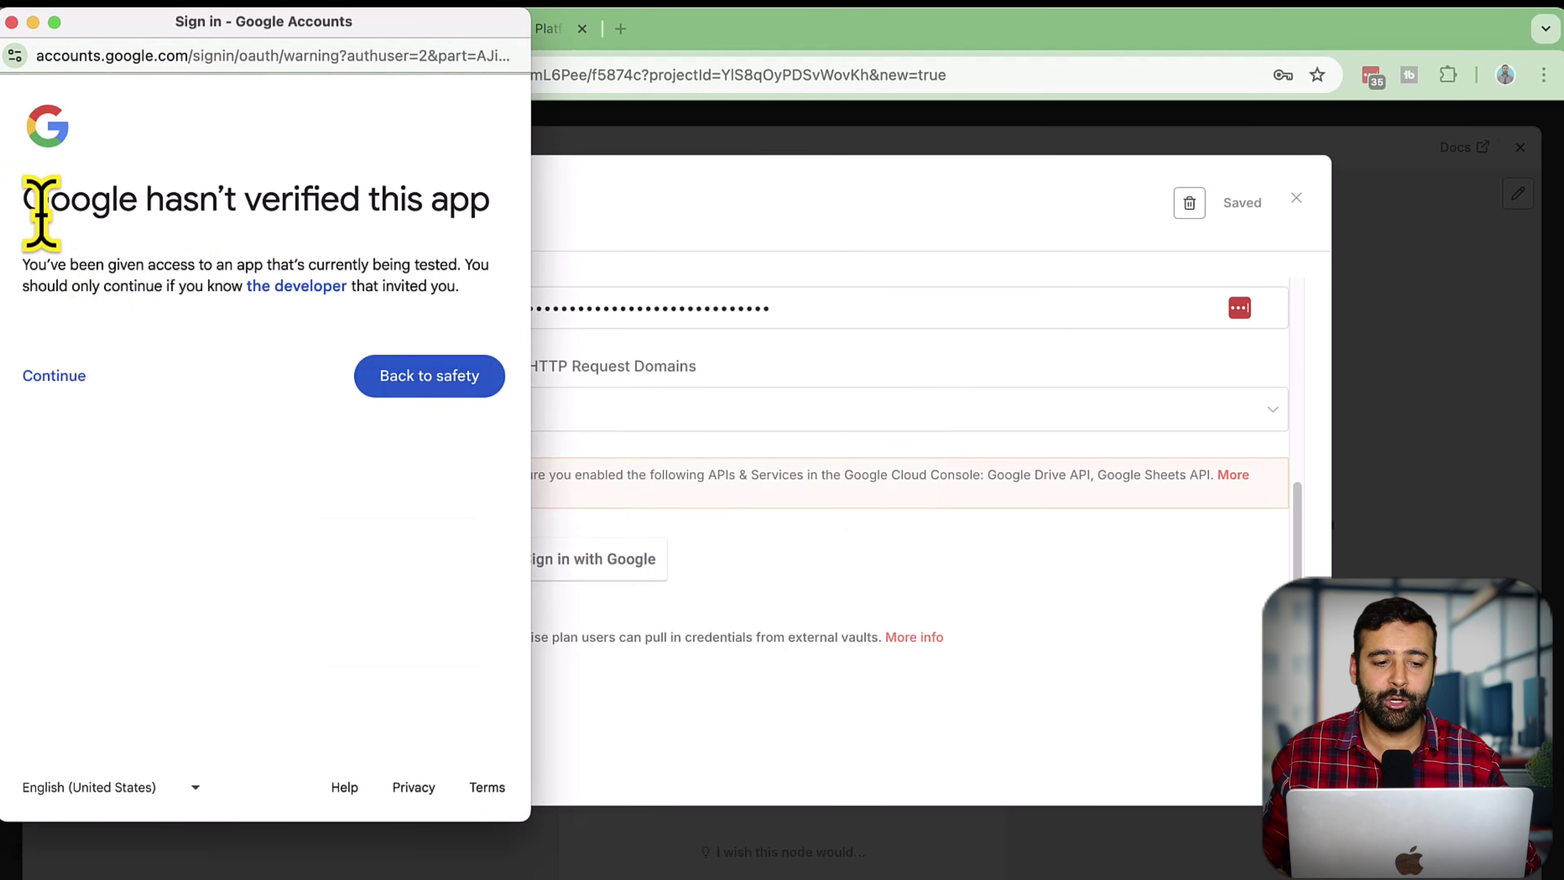
left_click_drag(43, 206, 488, 207)
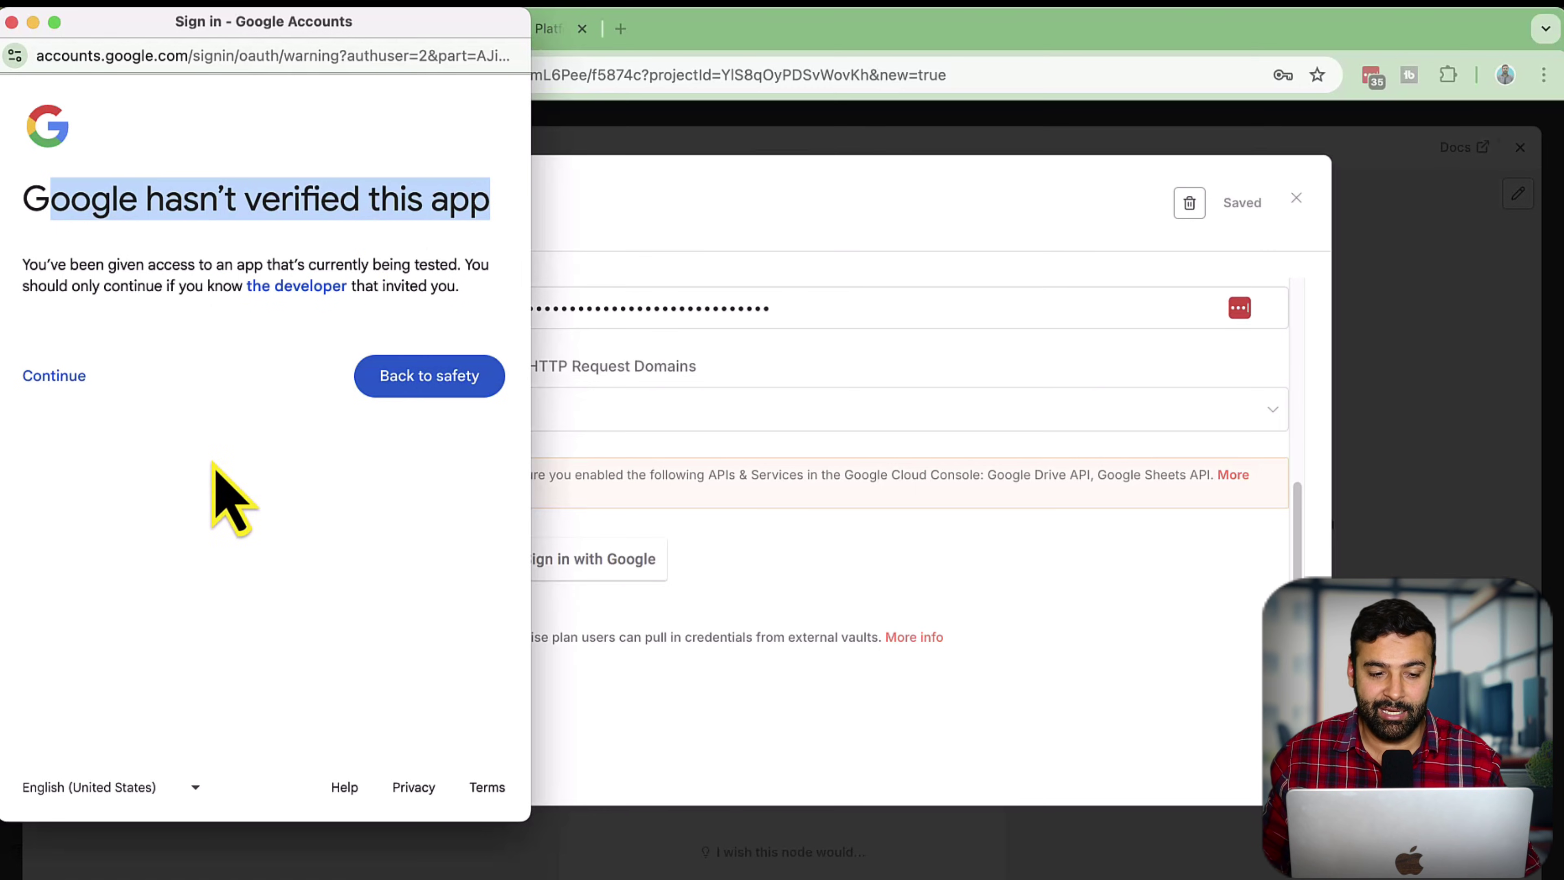
left_click(56, 377)
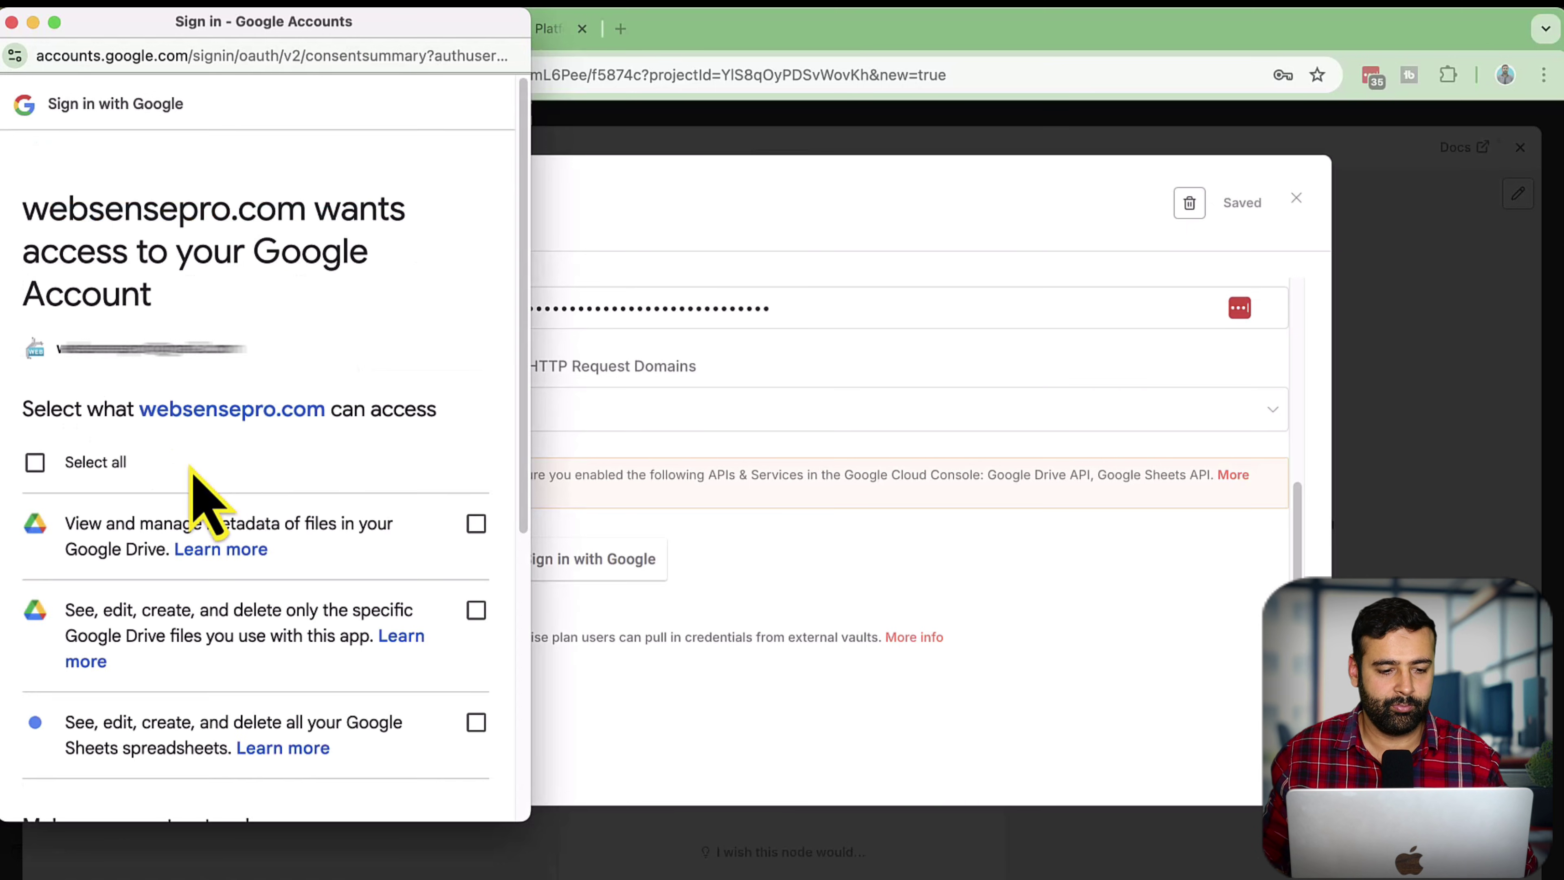
Select all requested Google Drive and Google Sheets permissions and continue to grant access.
left_click(37, 463)
scroll(363, 462, "down", 10)
scroll(289, 511, "up", 10)
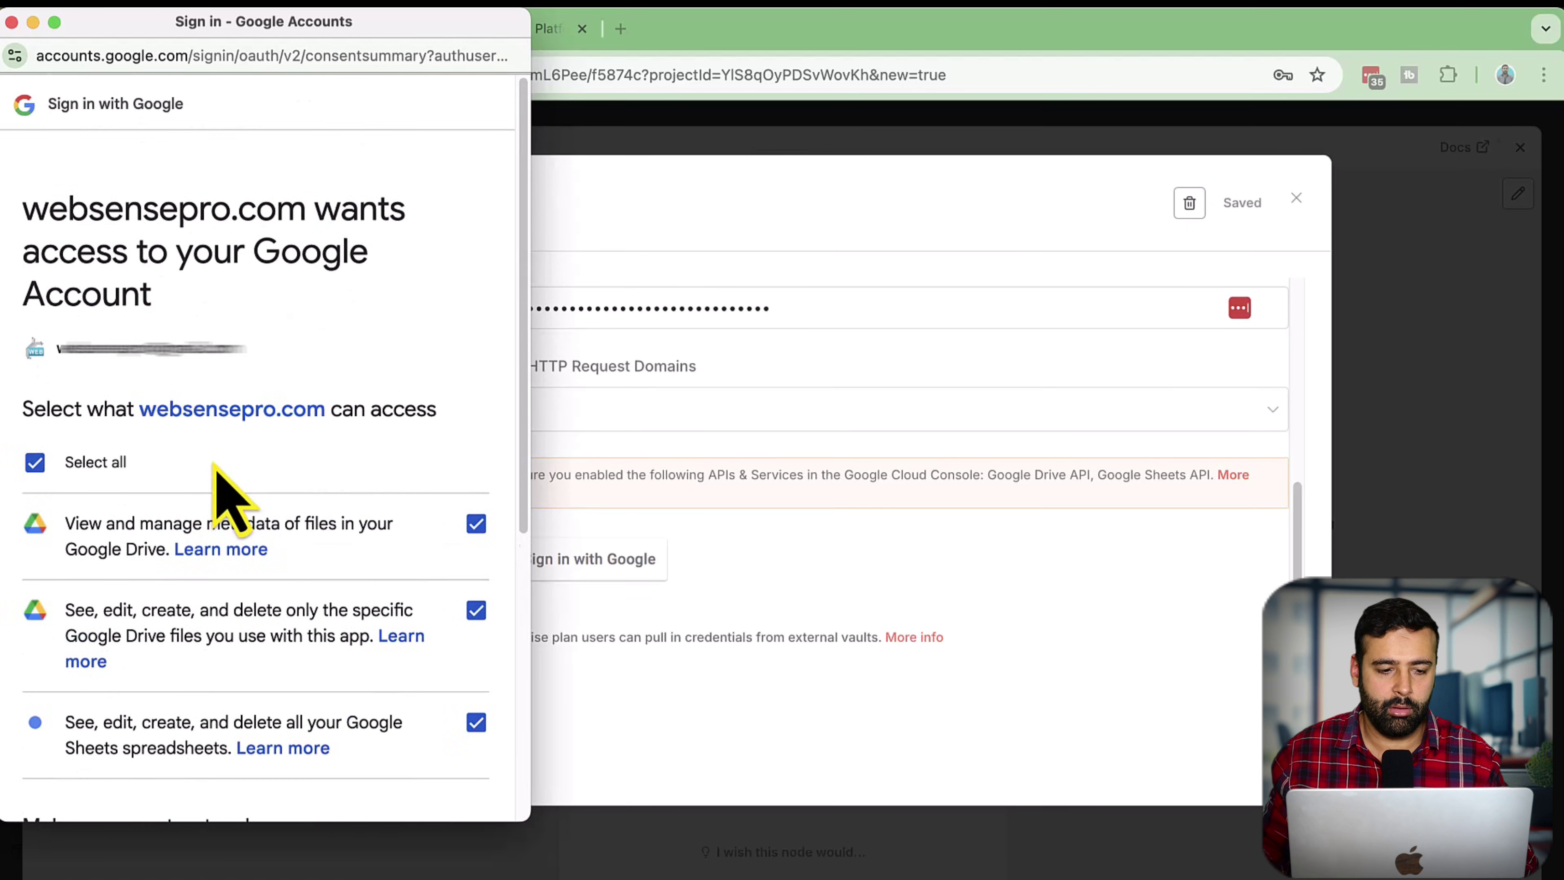
scroll(246, 406, "down", 4)
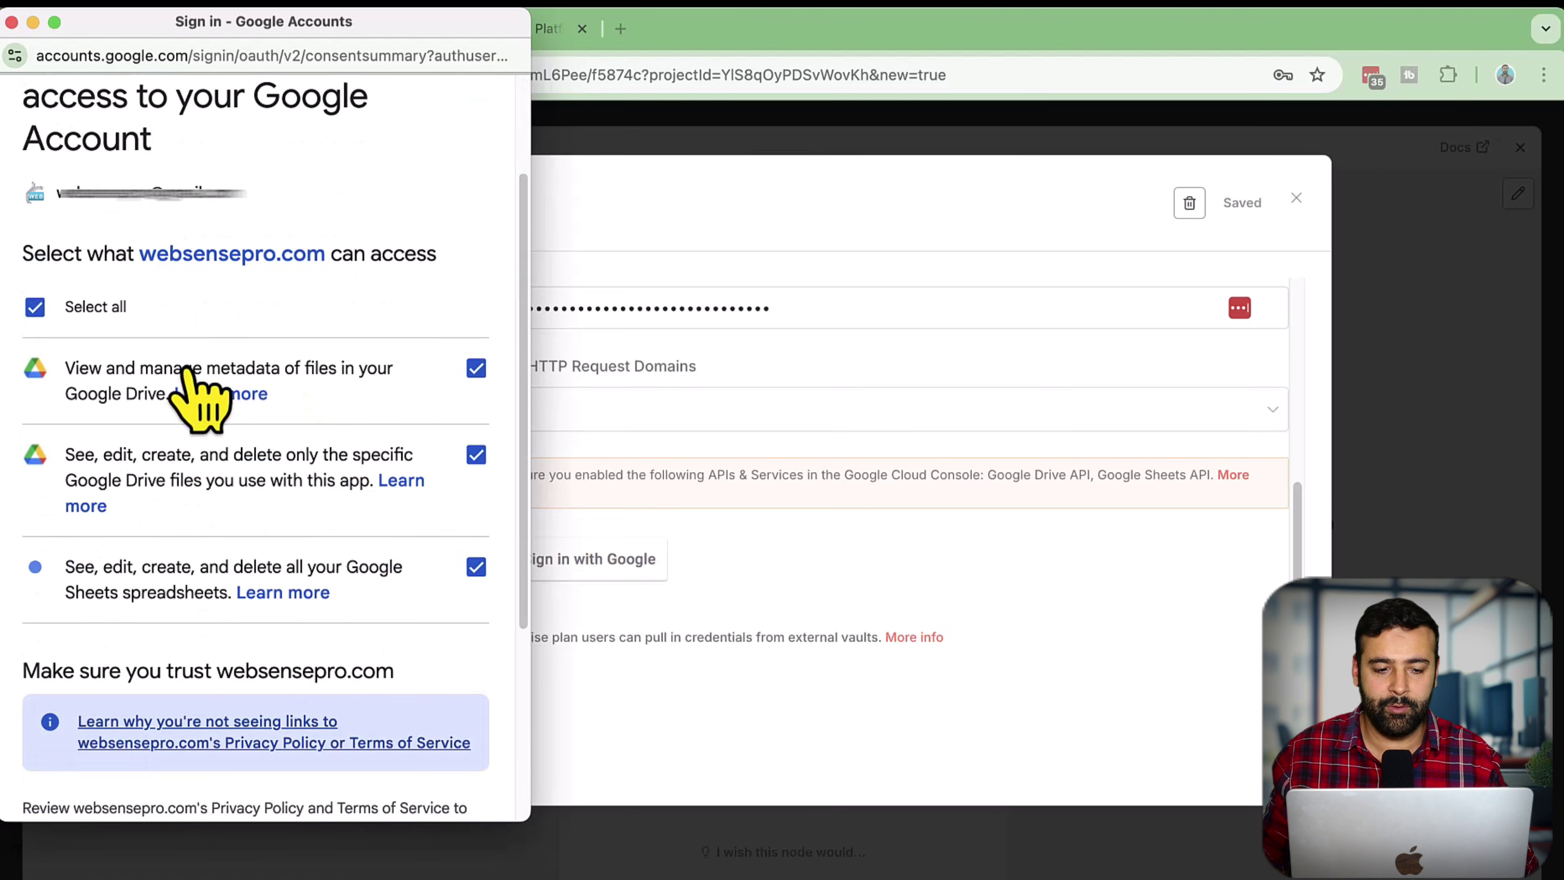
scroll(289, 468, "down", 5)
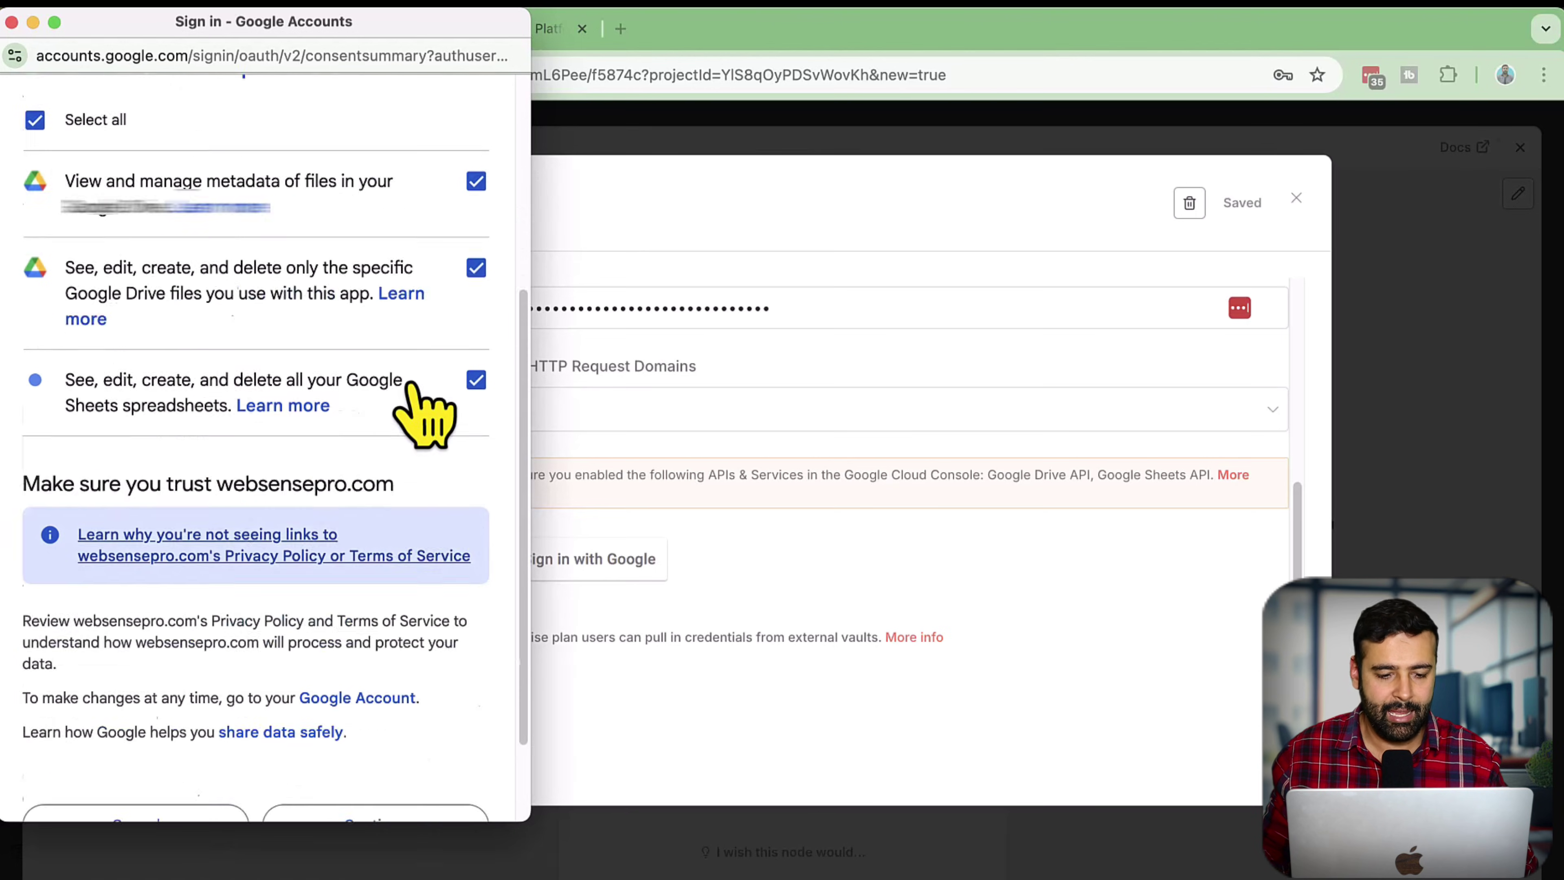
left_click(463, 705)
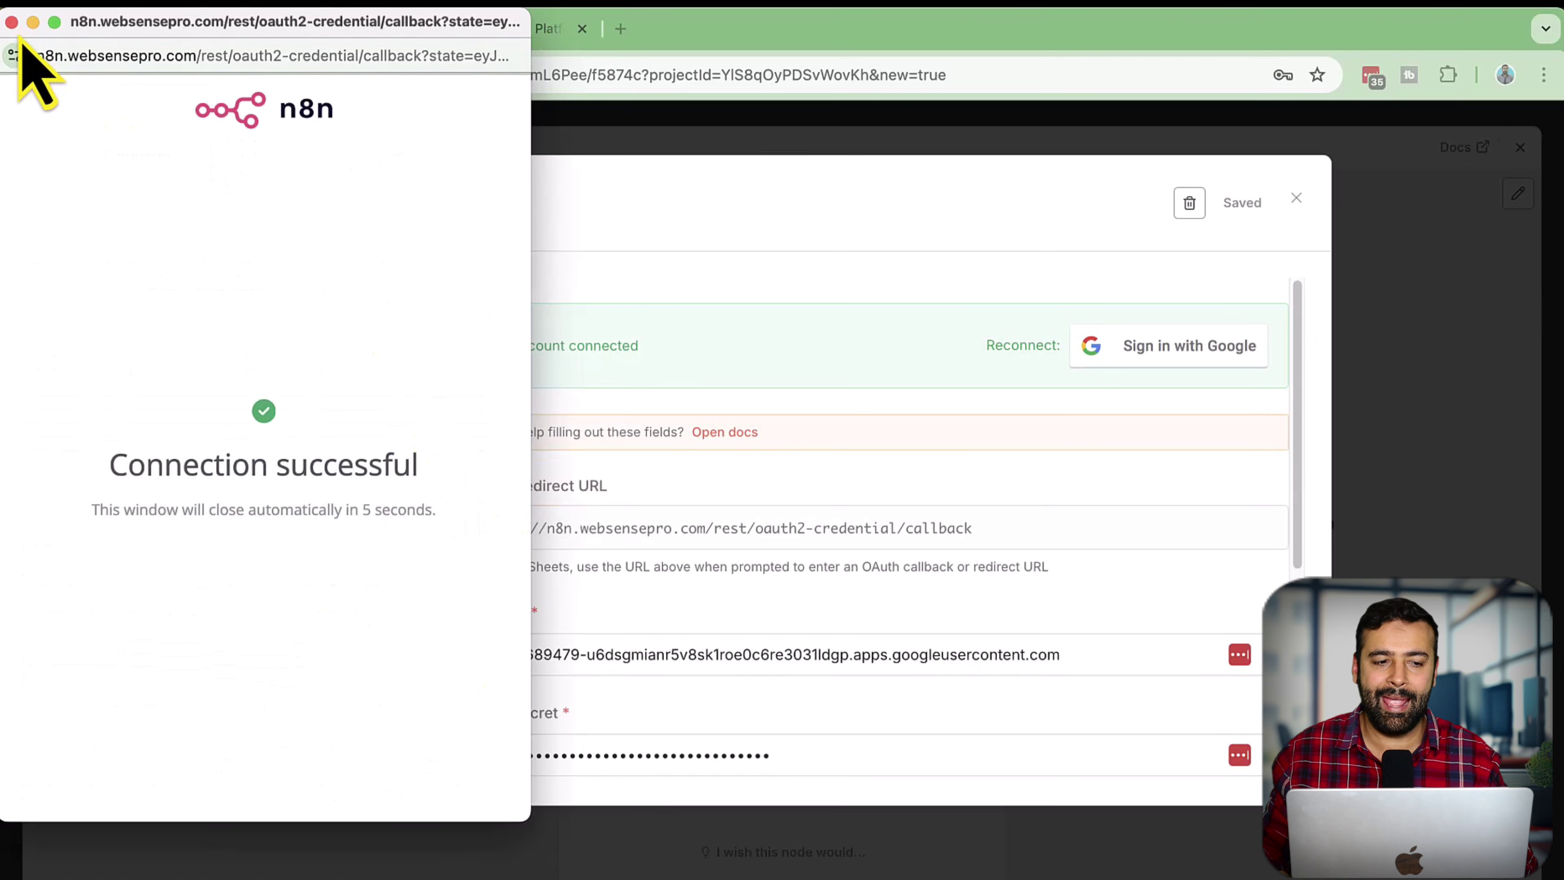
Close the sign-in window and the Google Sheets credential dialog, and decline saving the login in LastPass.
left_click(12, 23)
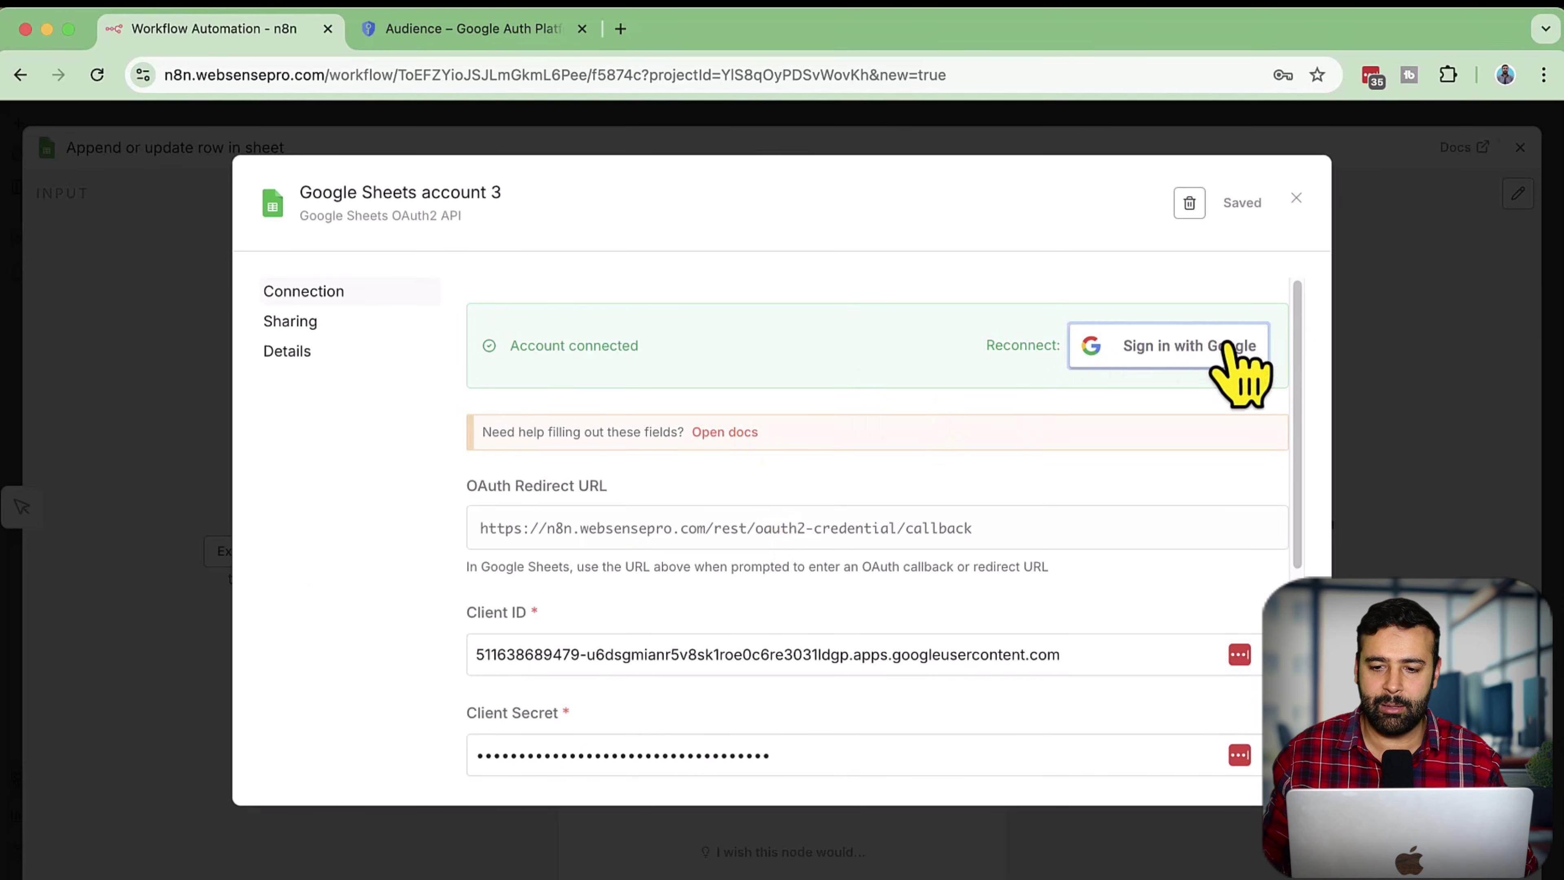
left_click(1296, 198)
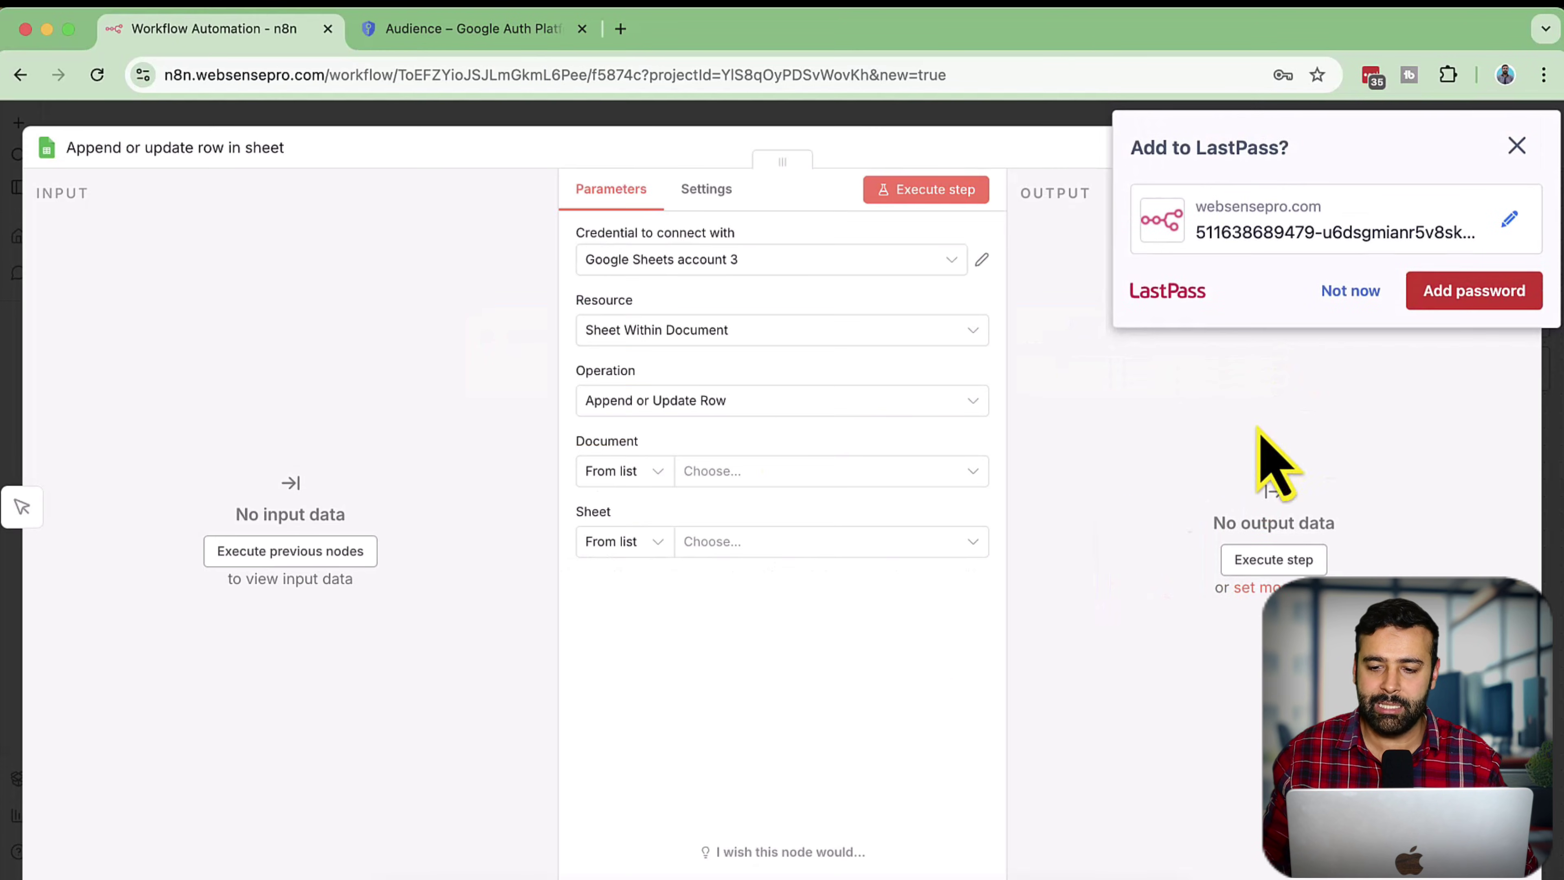
left_click(1342, 293)
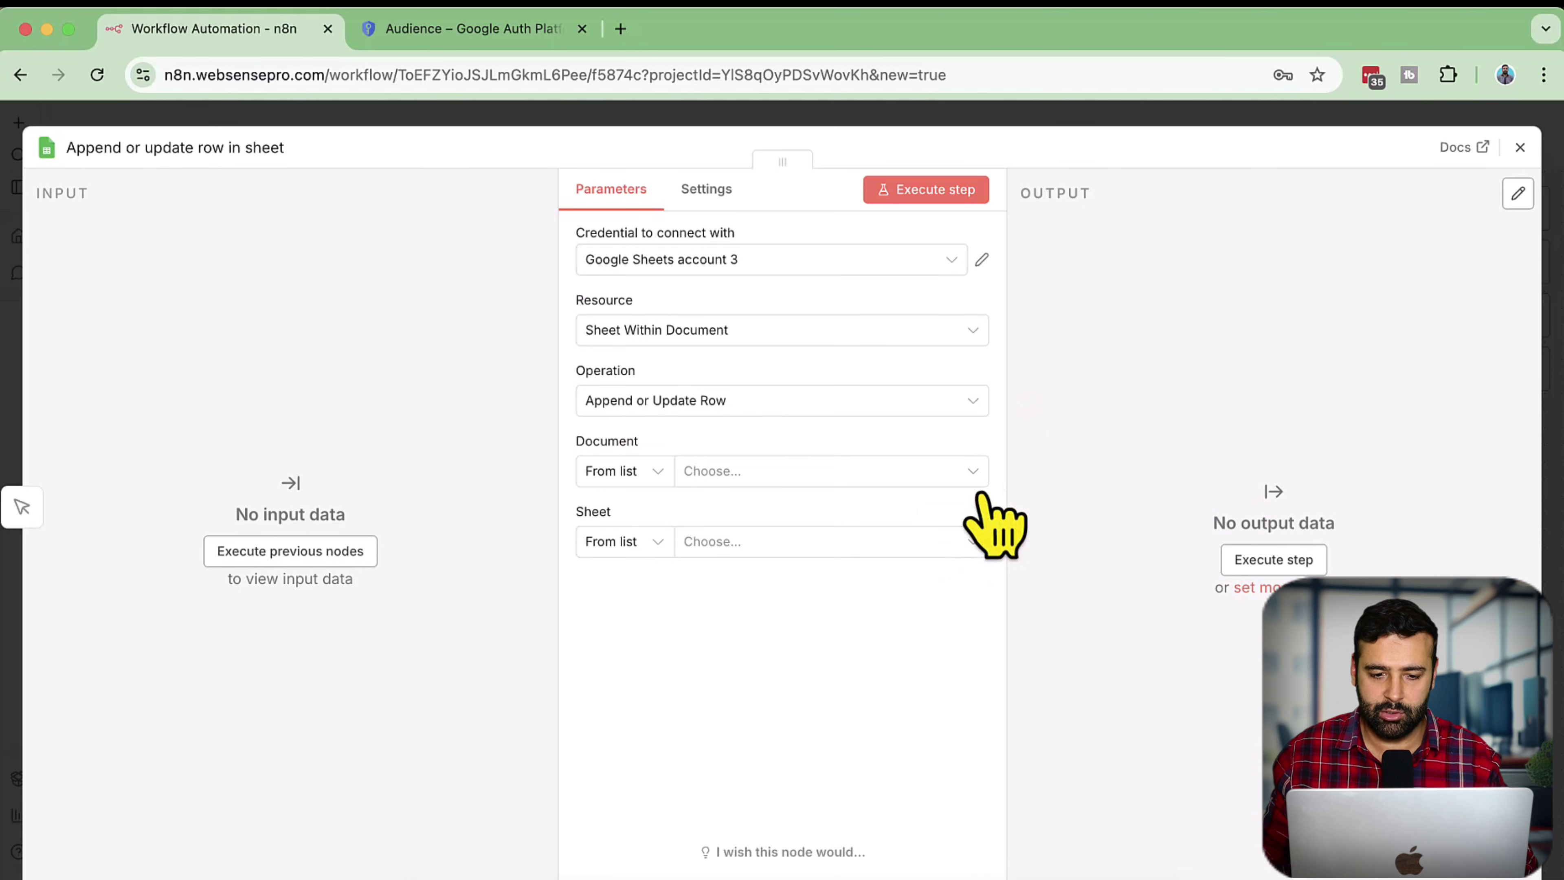
Try to load the Document list in the Google Sheets node and examine the error message.
left_click(964, 474)
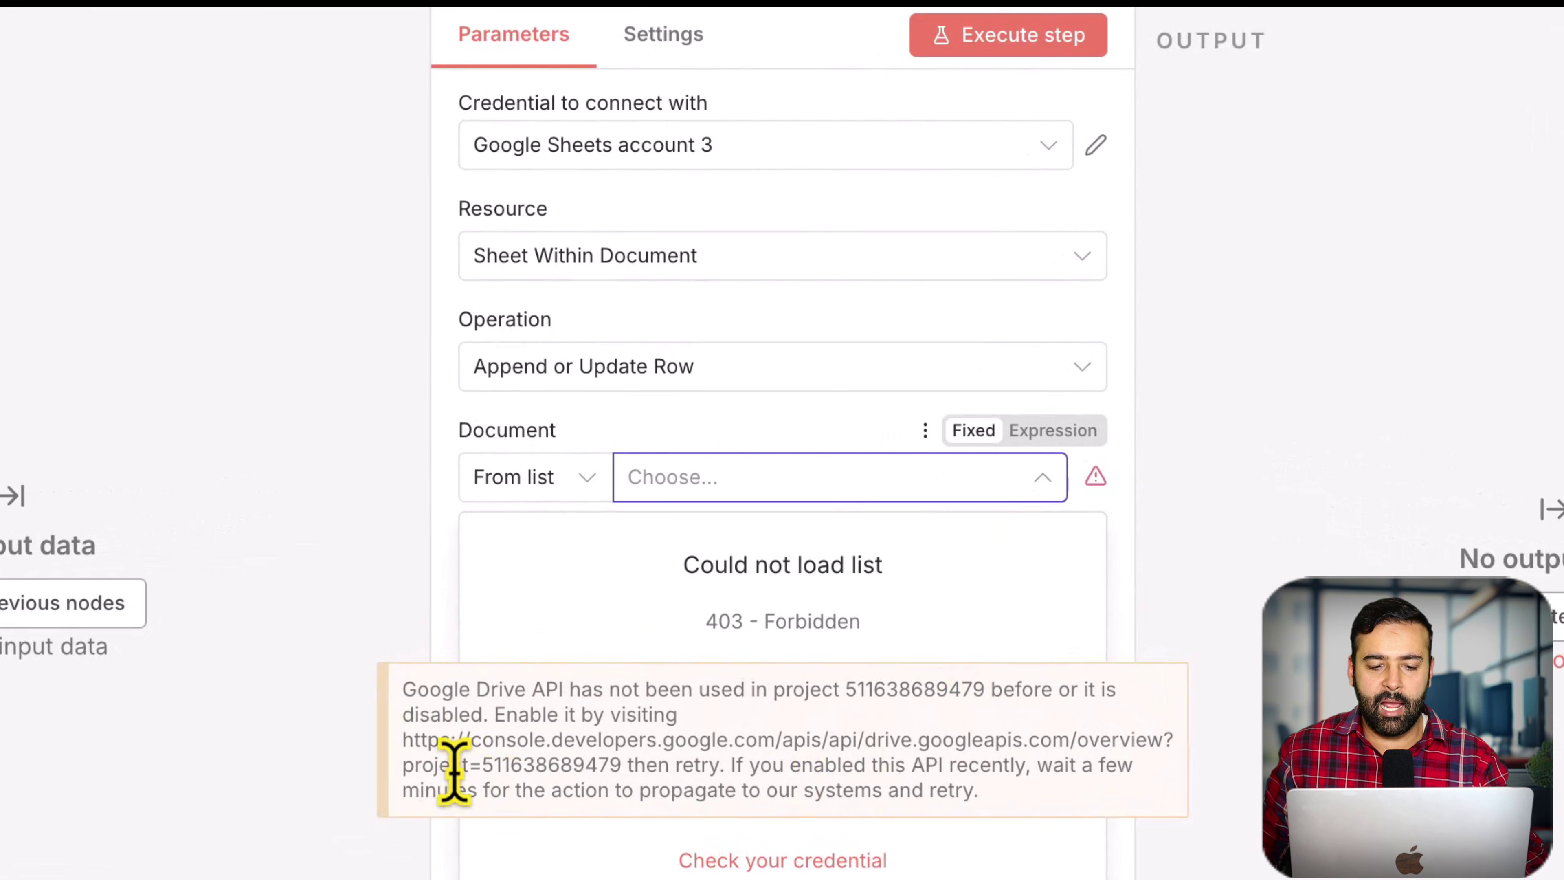
left_click_drag(407, 697, 717, 748)
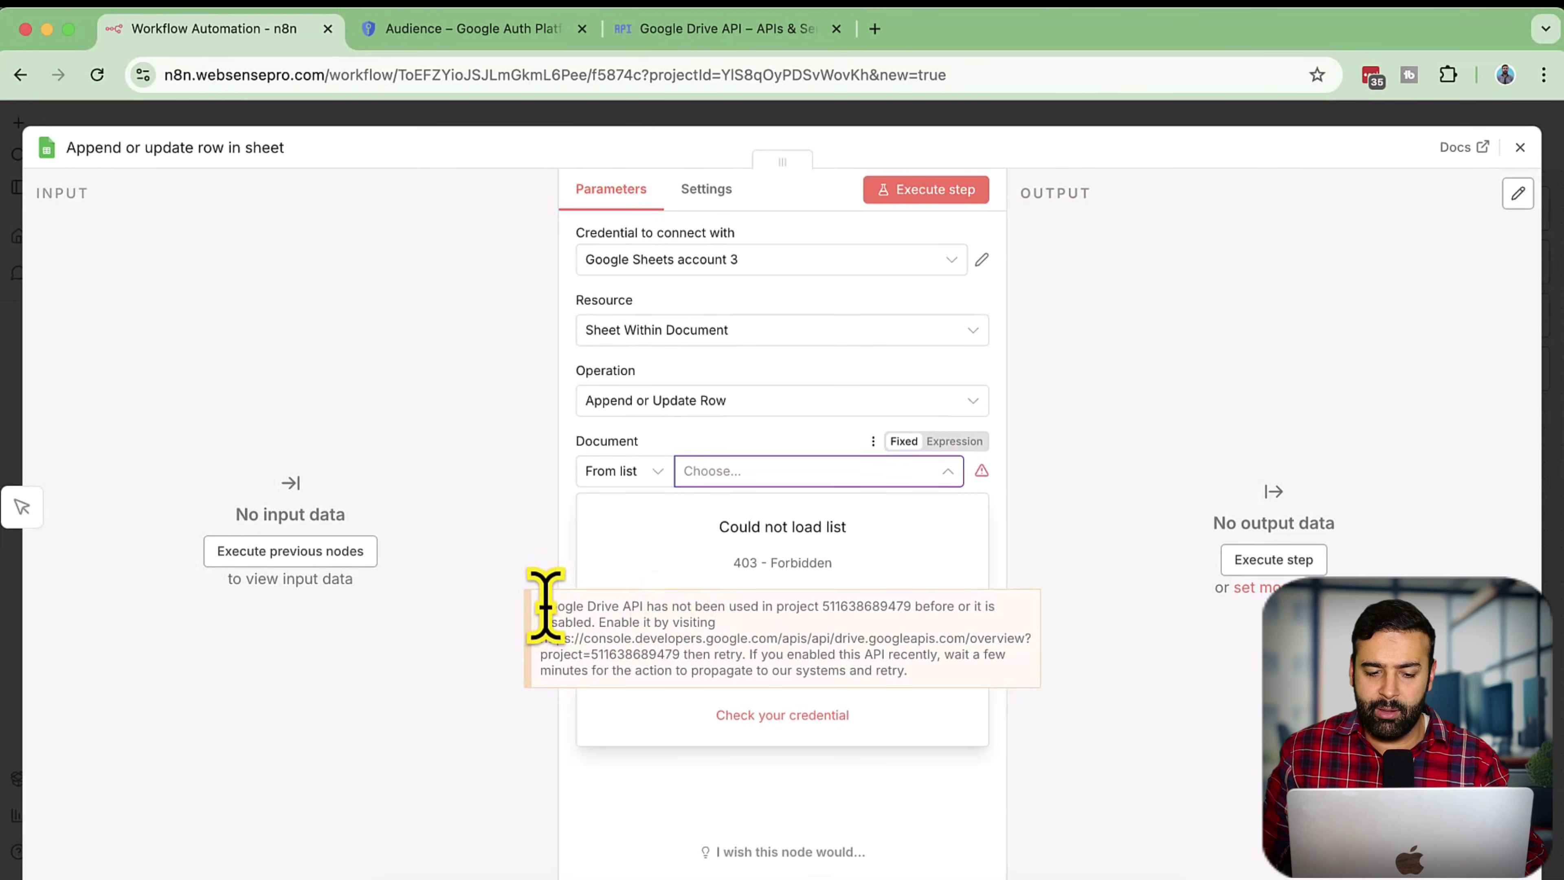
left_click_drag(546, 608, 639, 608)
left_click(646, 613)
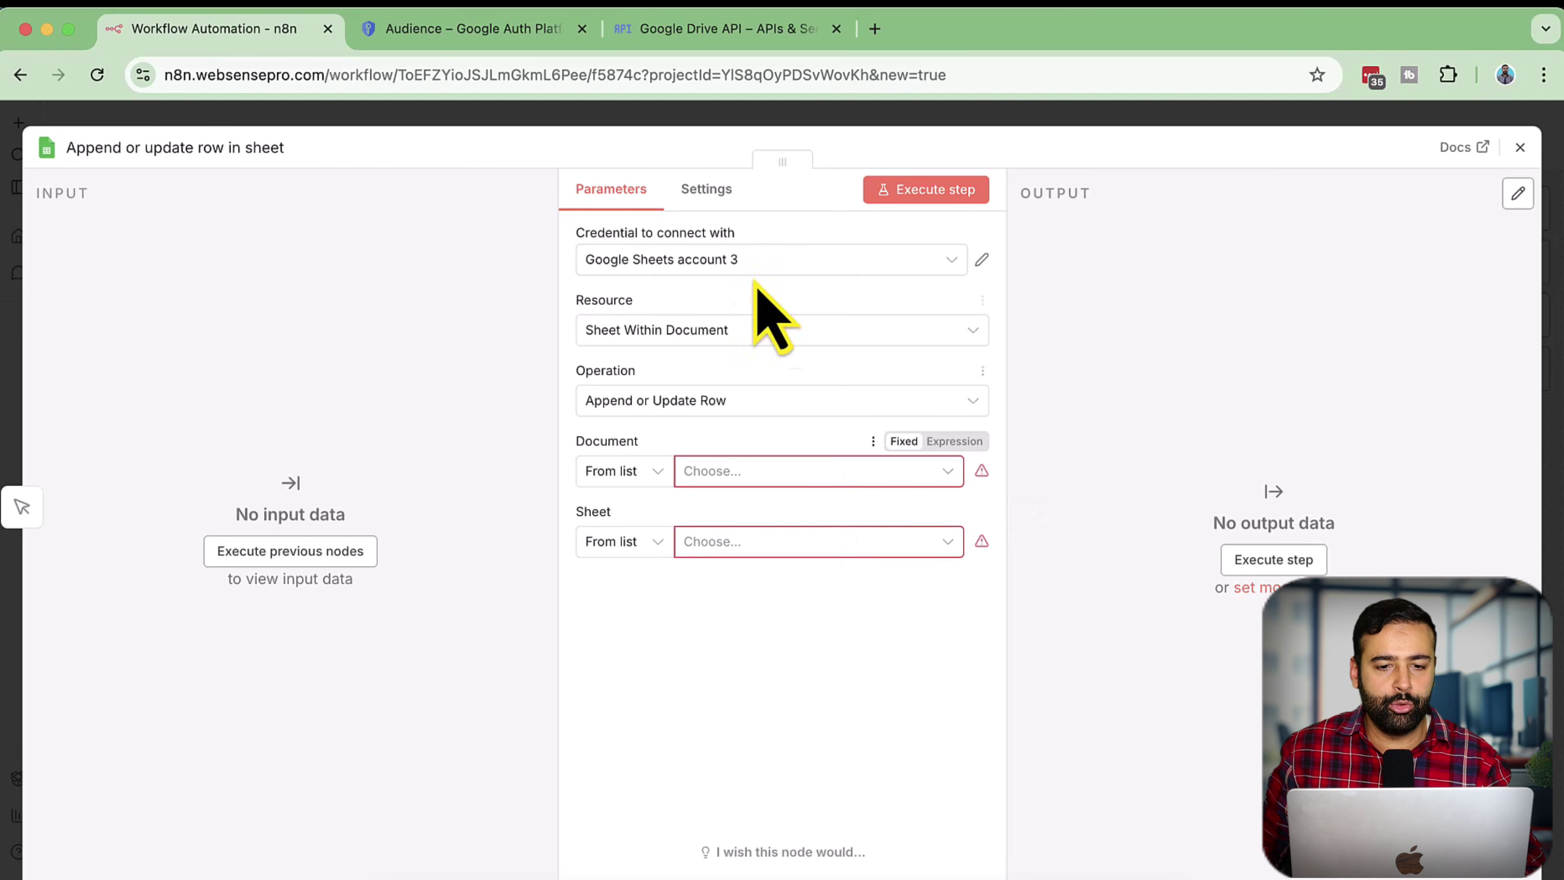
Switch to Google Cloud and open the API Library from the project's enabled APIs and services.
left_click(530, 49)
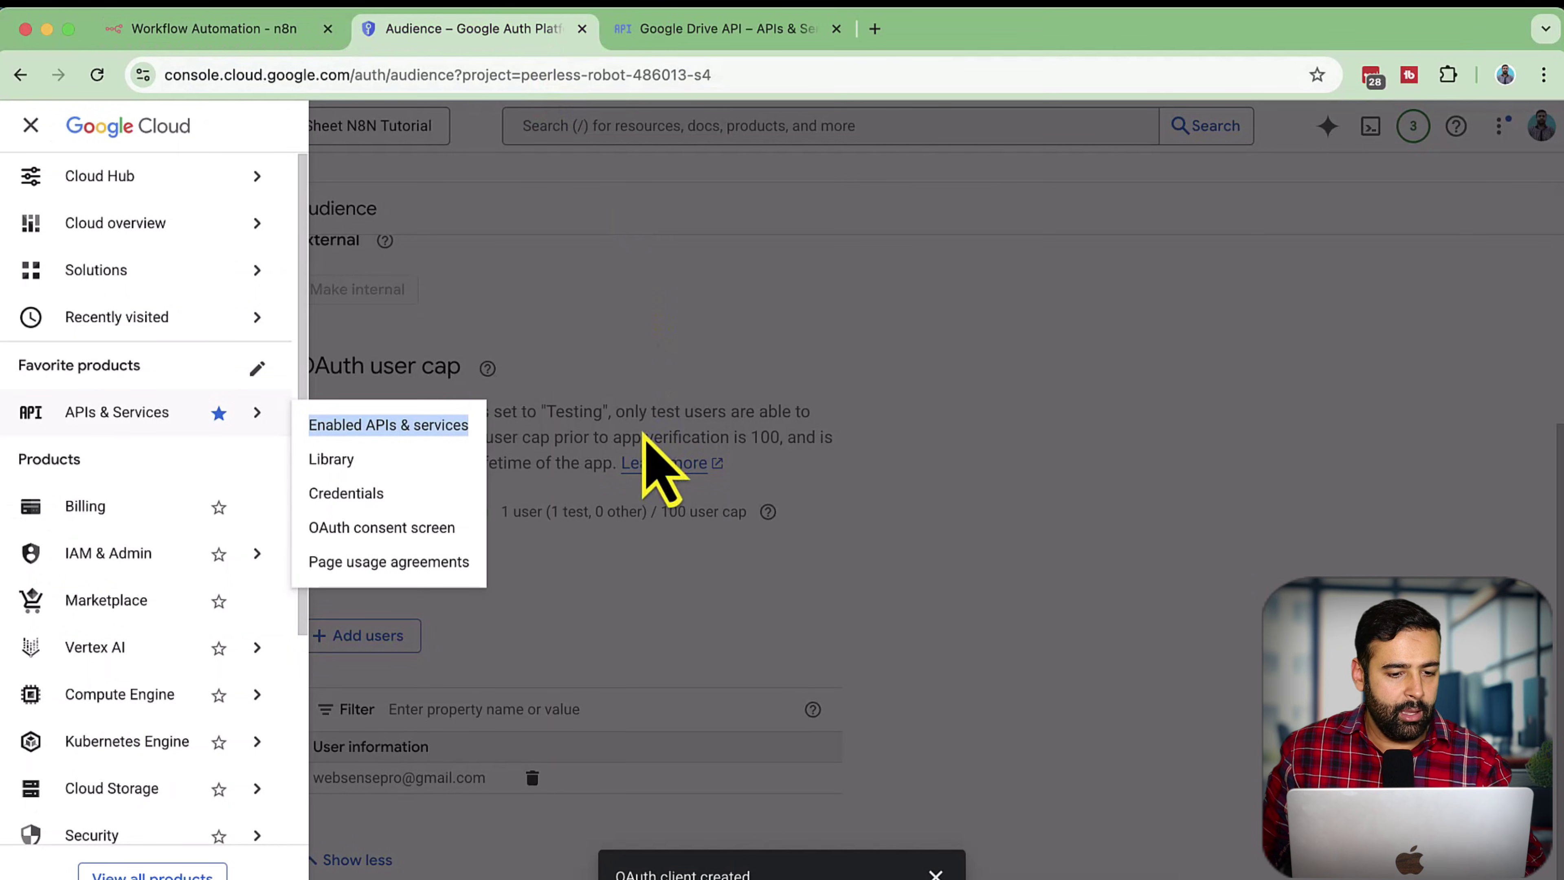
left_click(431, 425)
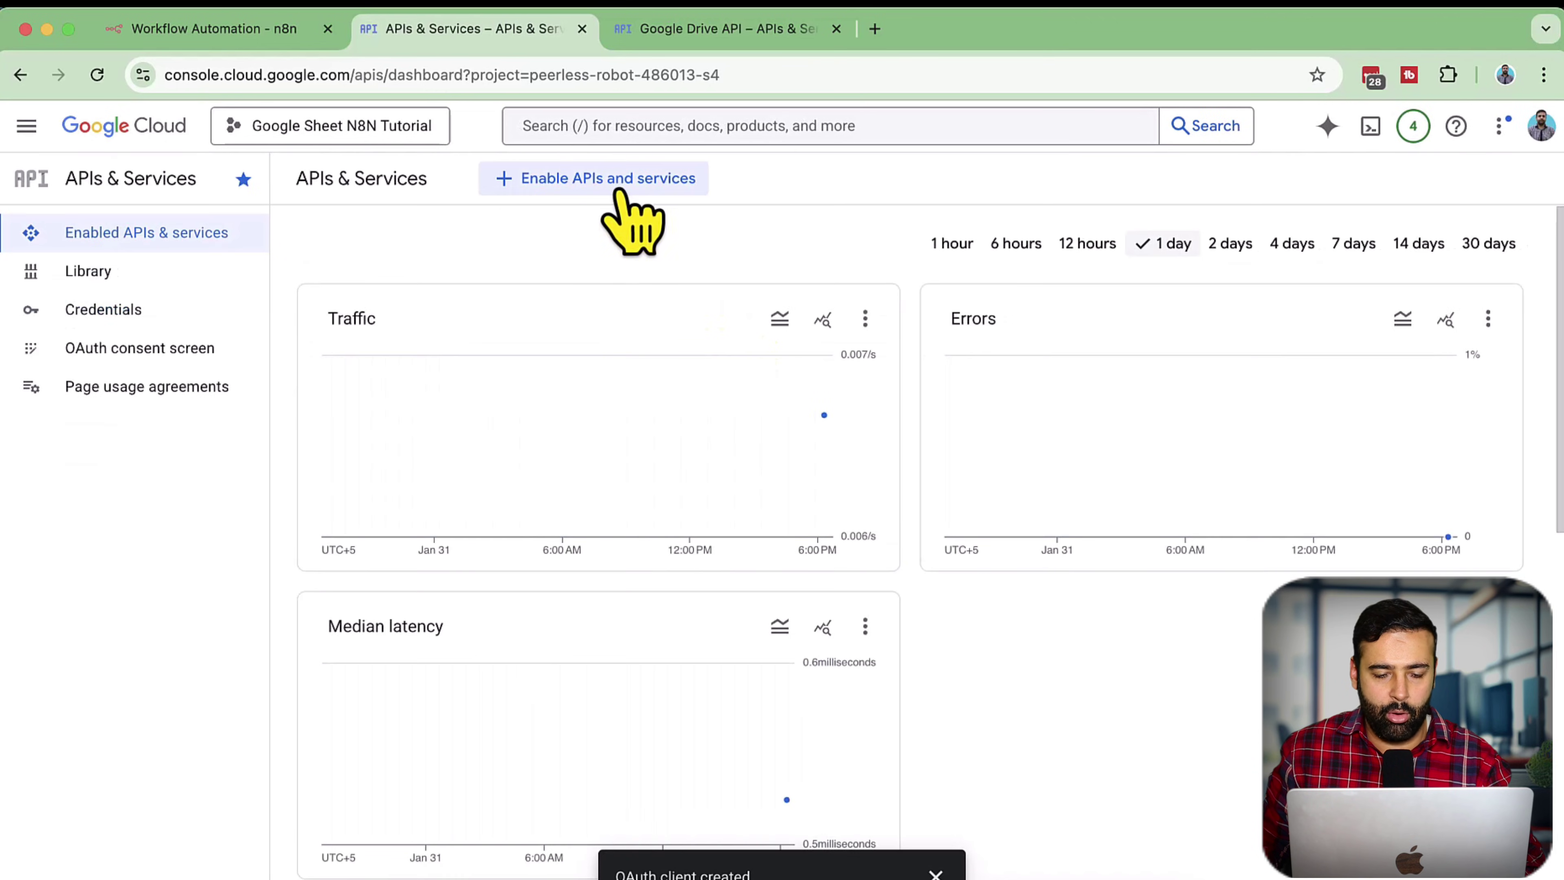
left_click(617, 197)
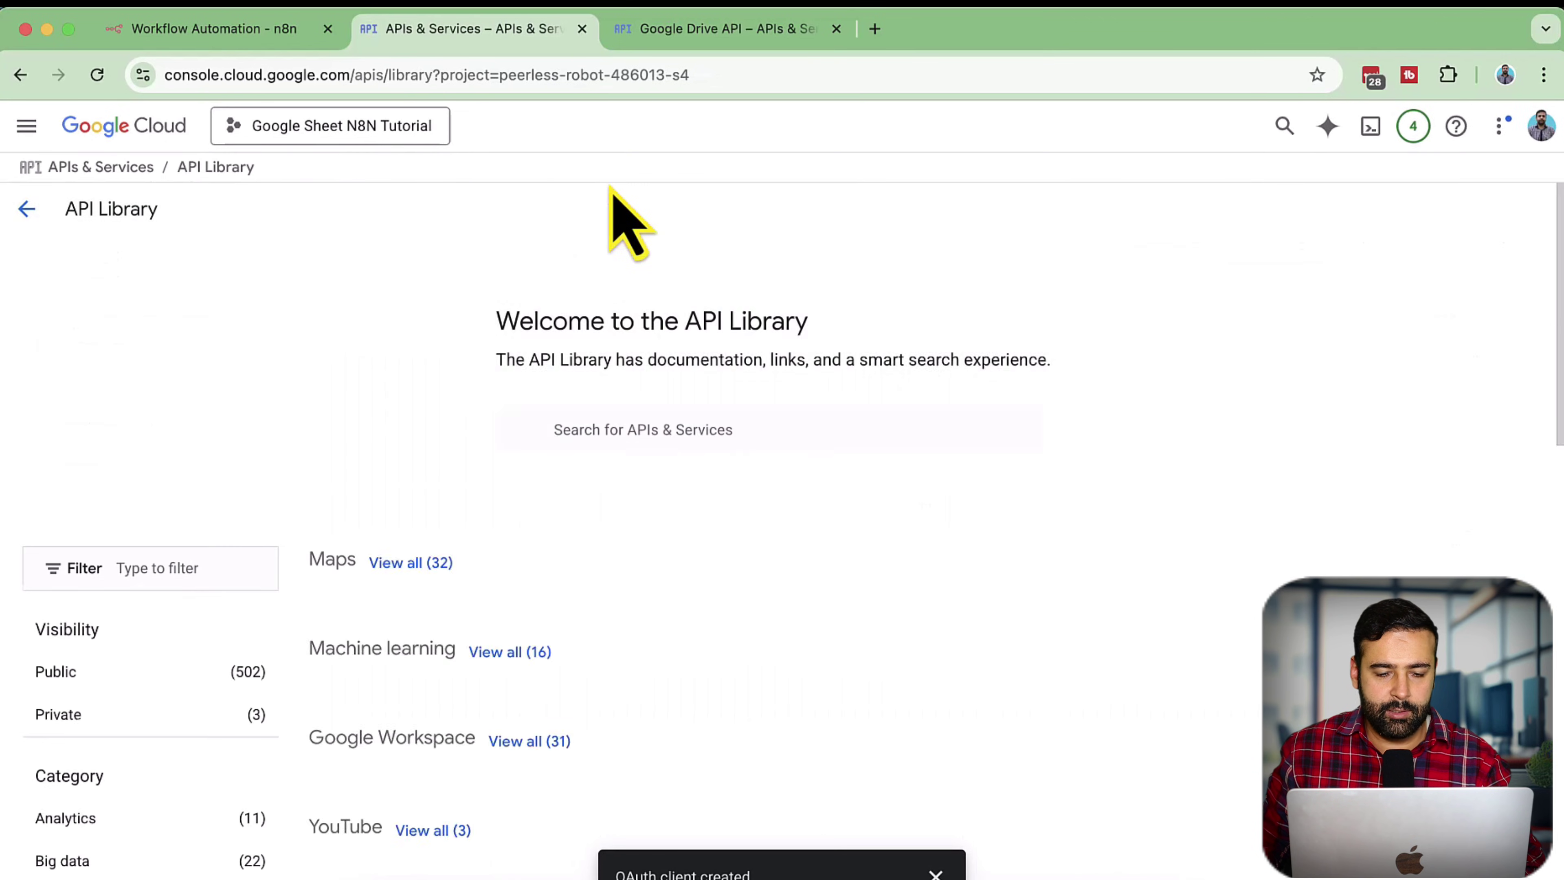
Search the API Library for "google drive" and enable the Google Drive API.
left_click(708, 407)
type("google drive")
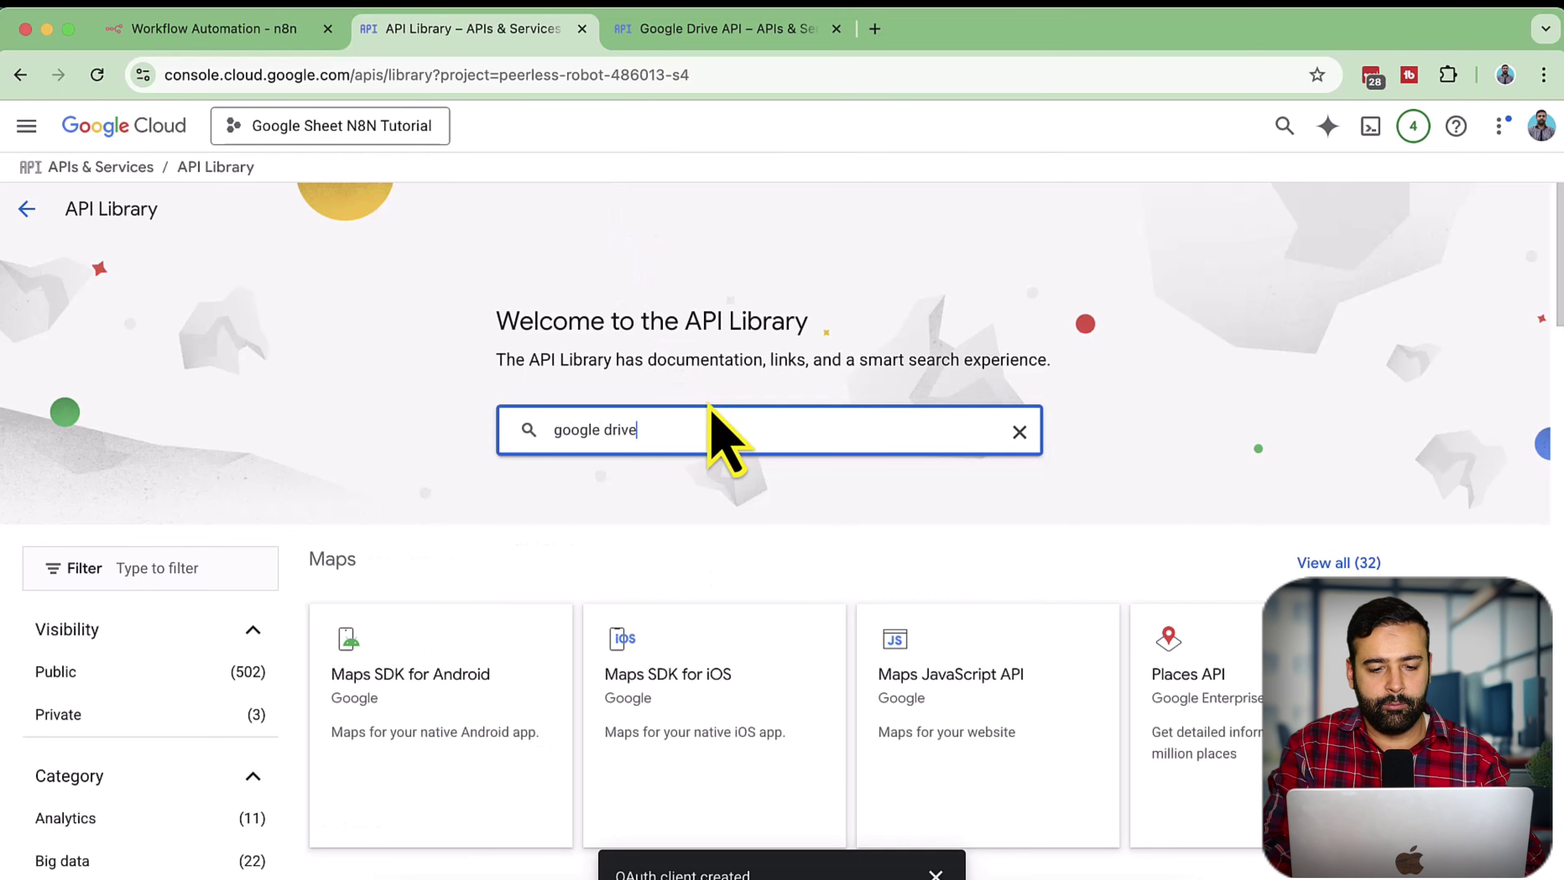
key("Return")
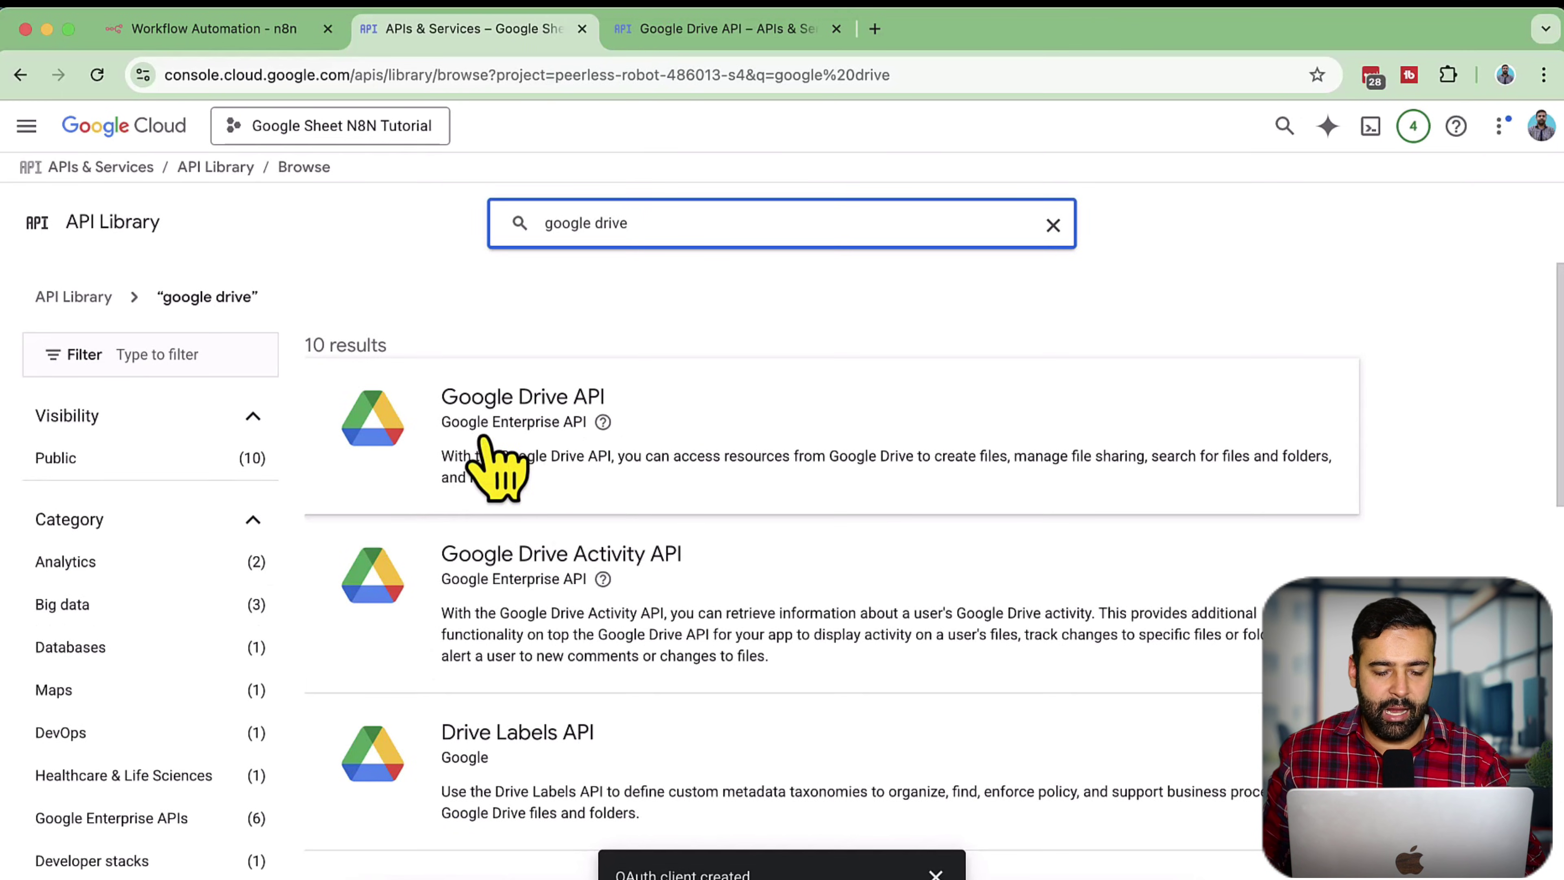
left_click(496, 459)
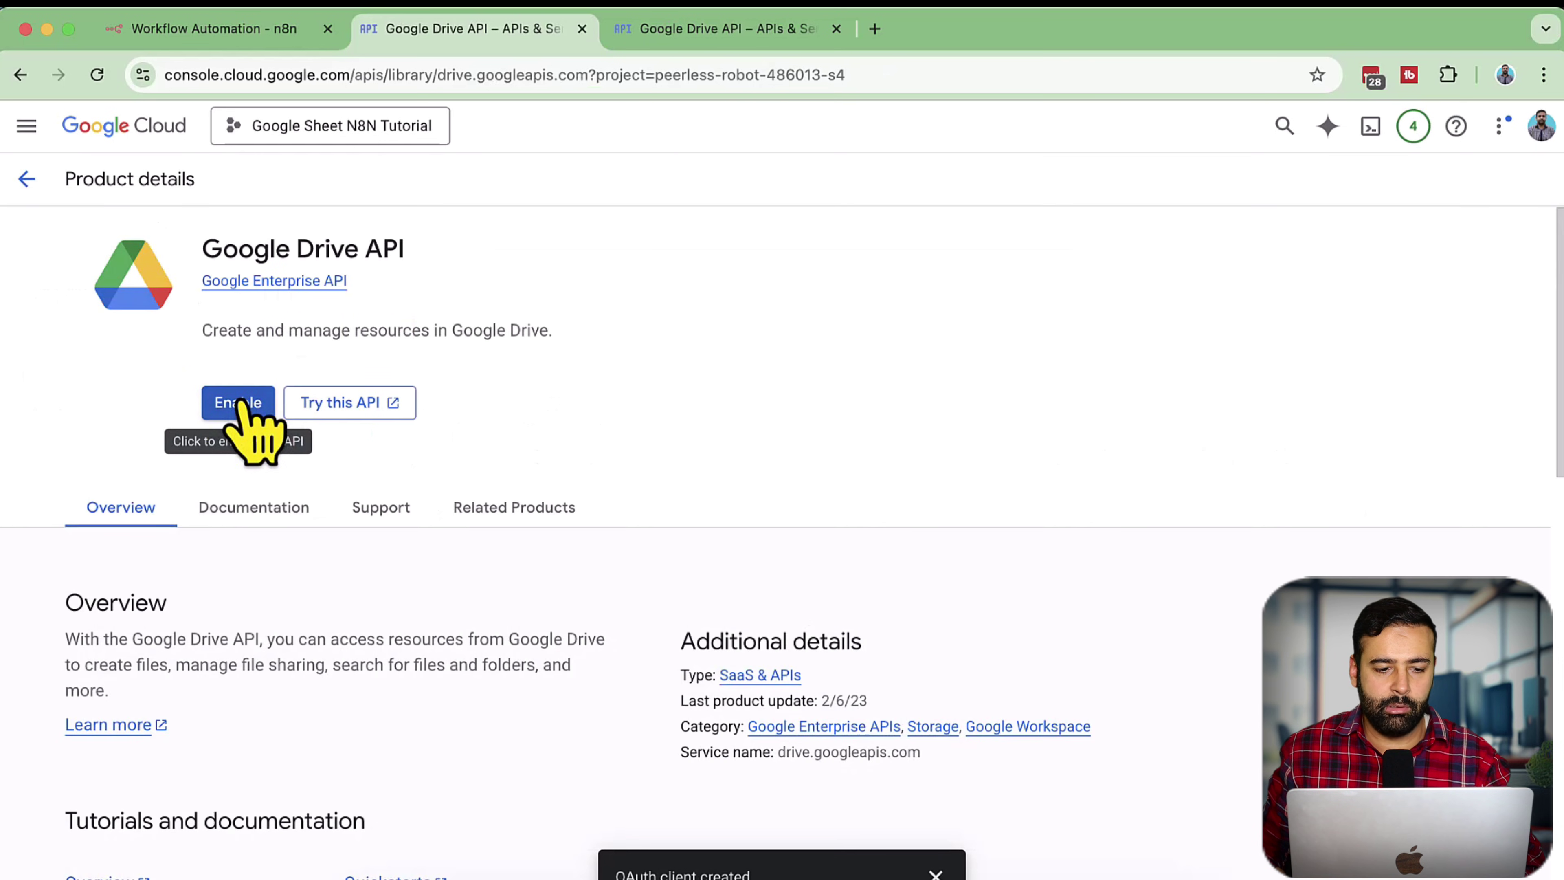
left_click(238, 403)
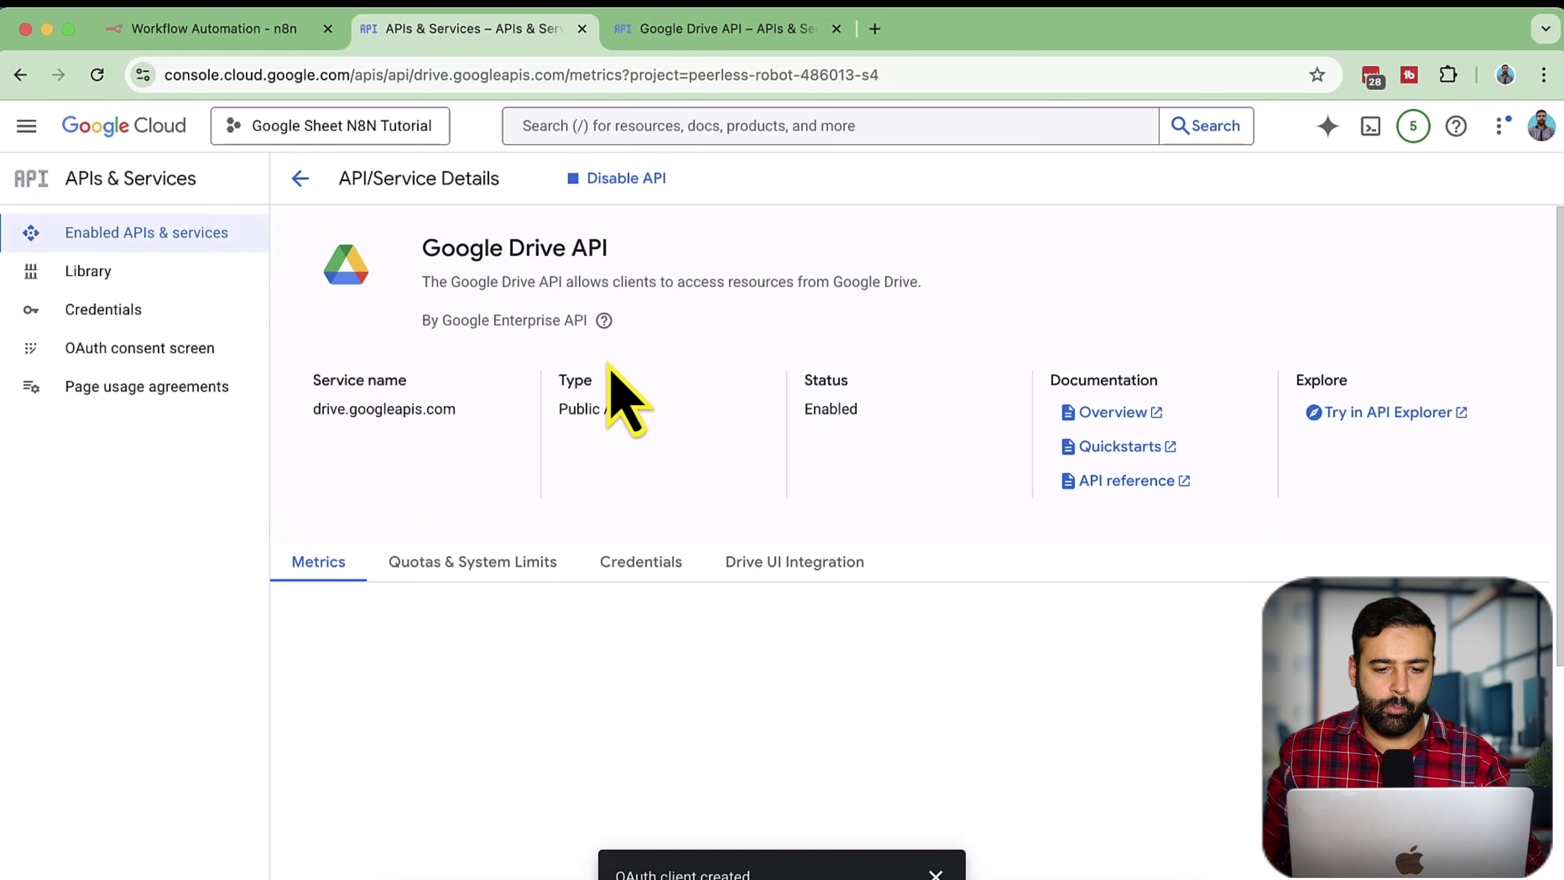
Switch to n8n and select "Youtube Comments Automation" from the Document list of the Google Sheets node.
left_click(220, 40)
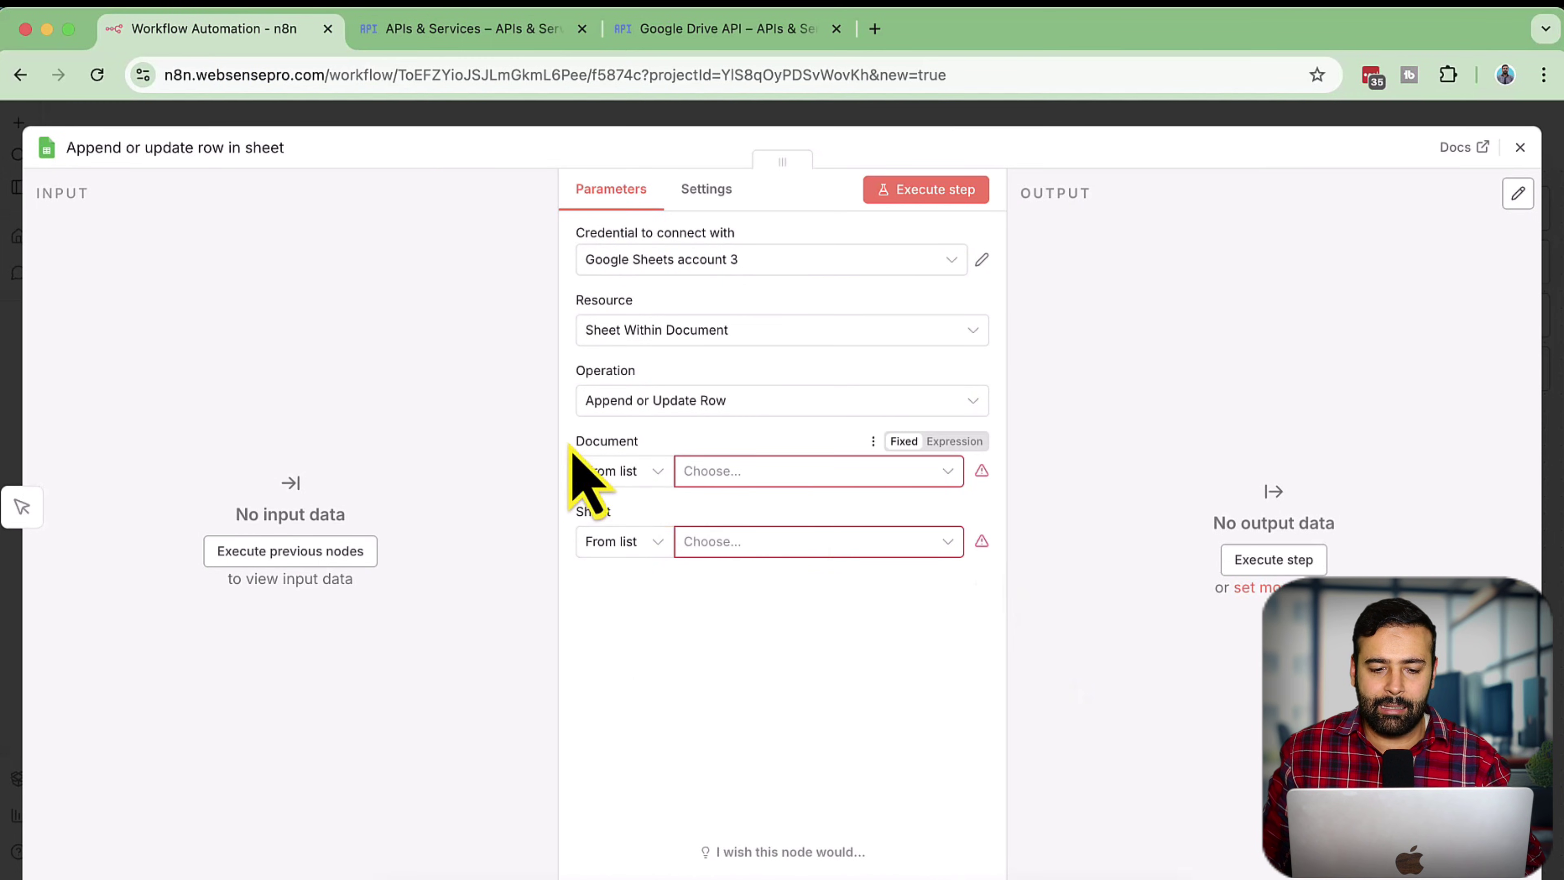
left_click(835, 481)
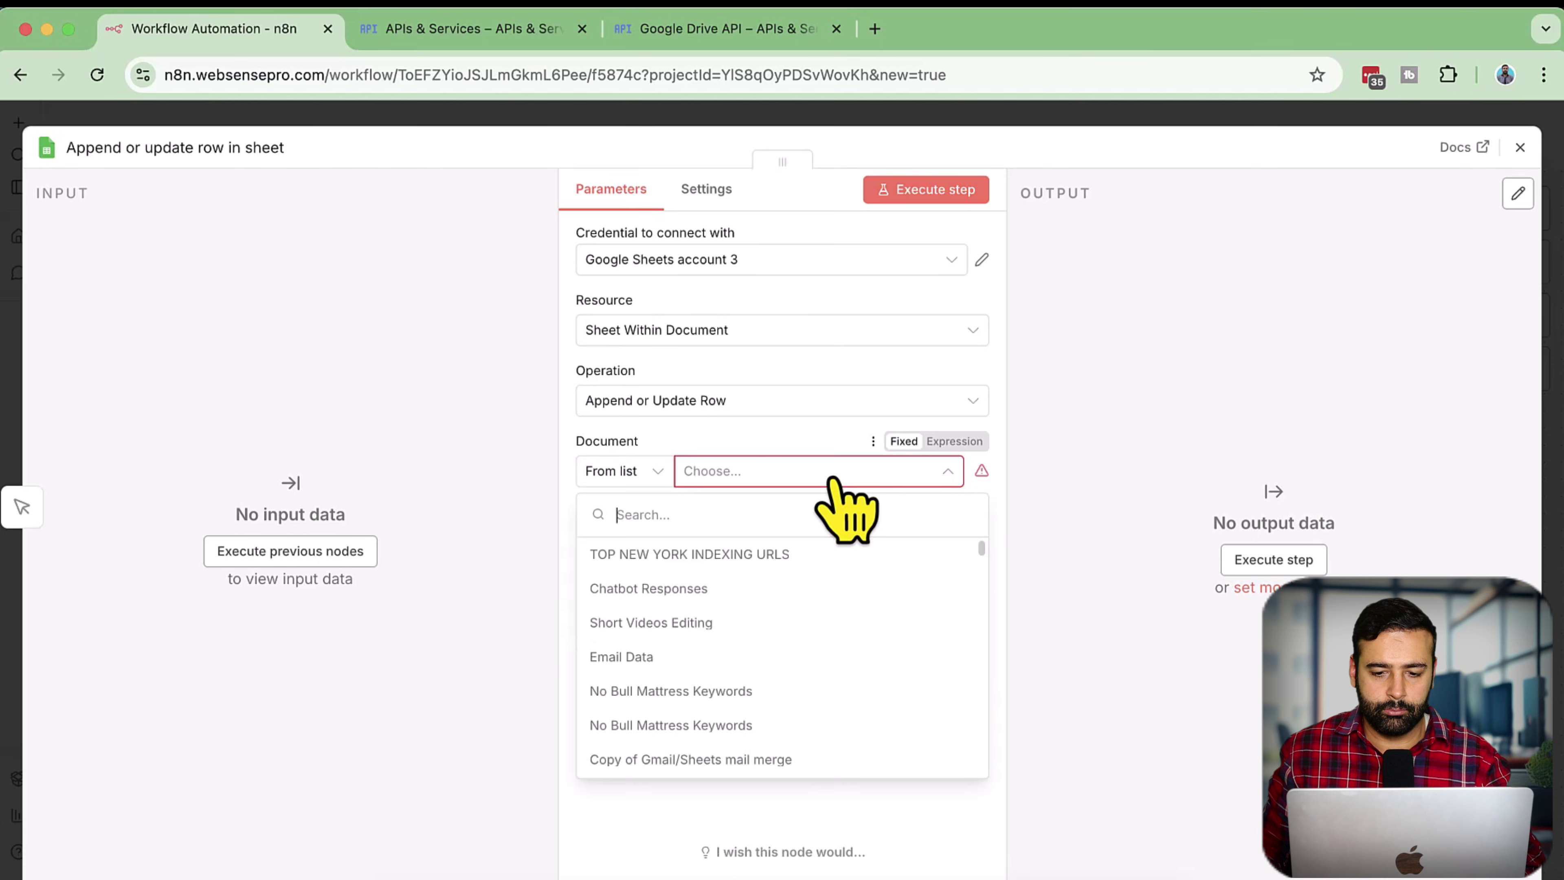
scroll(868, 610, "down", 10)
scroll(898, 612, "down", 15)
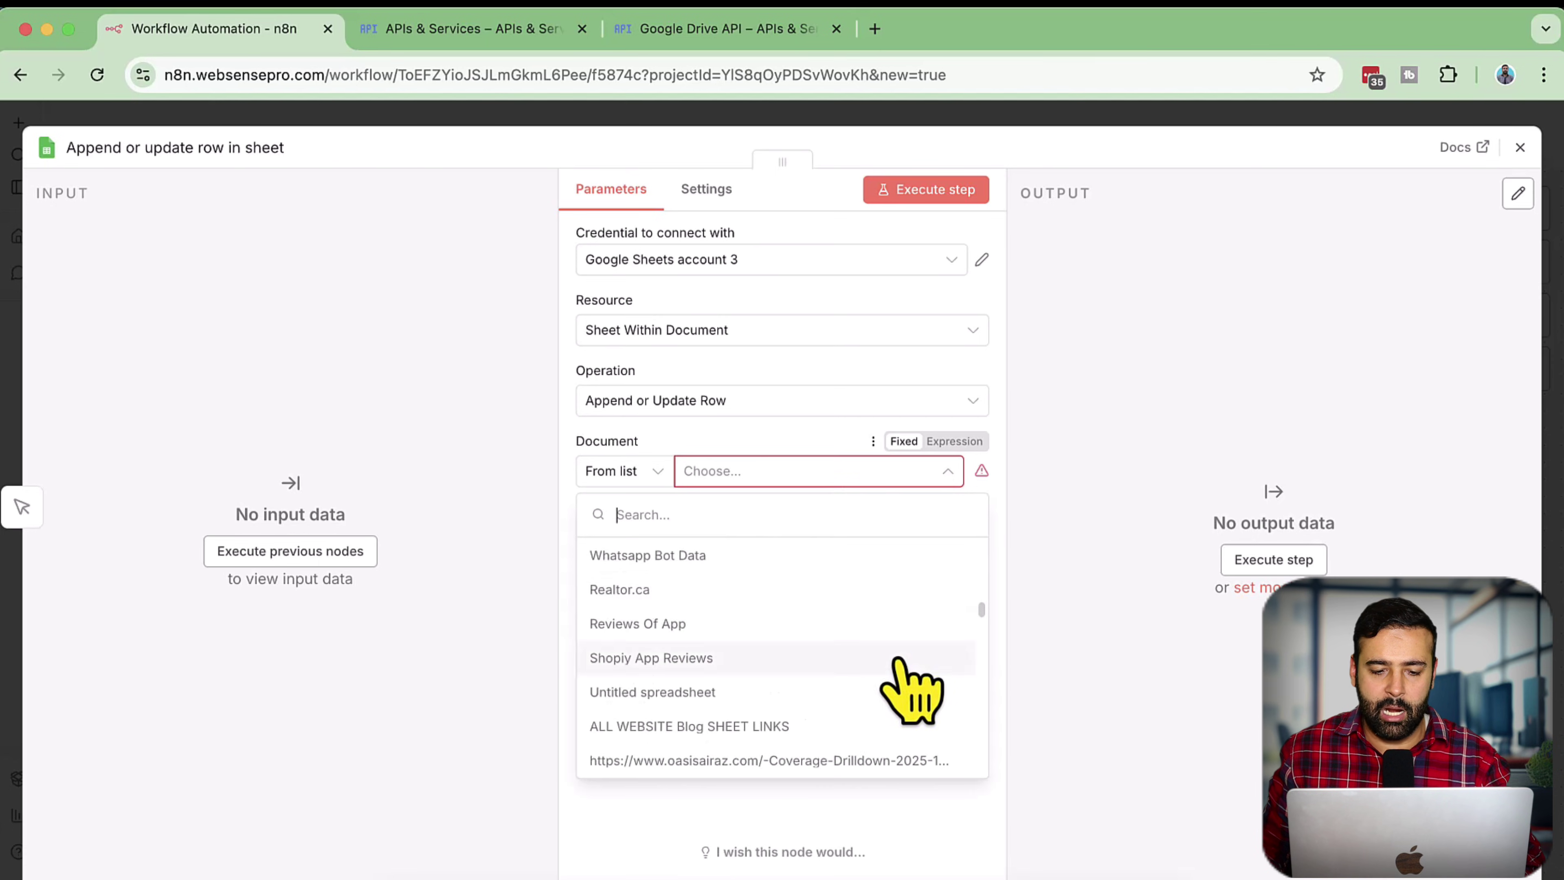
scroll(911, 636, "up", 5)
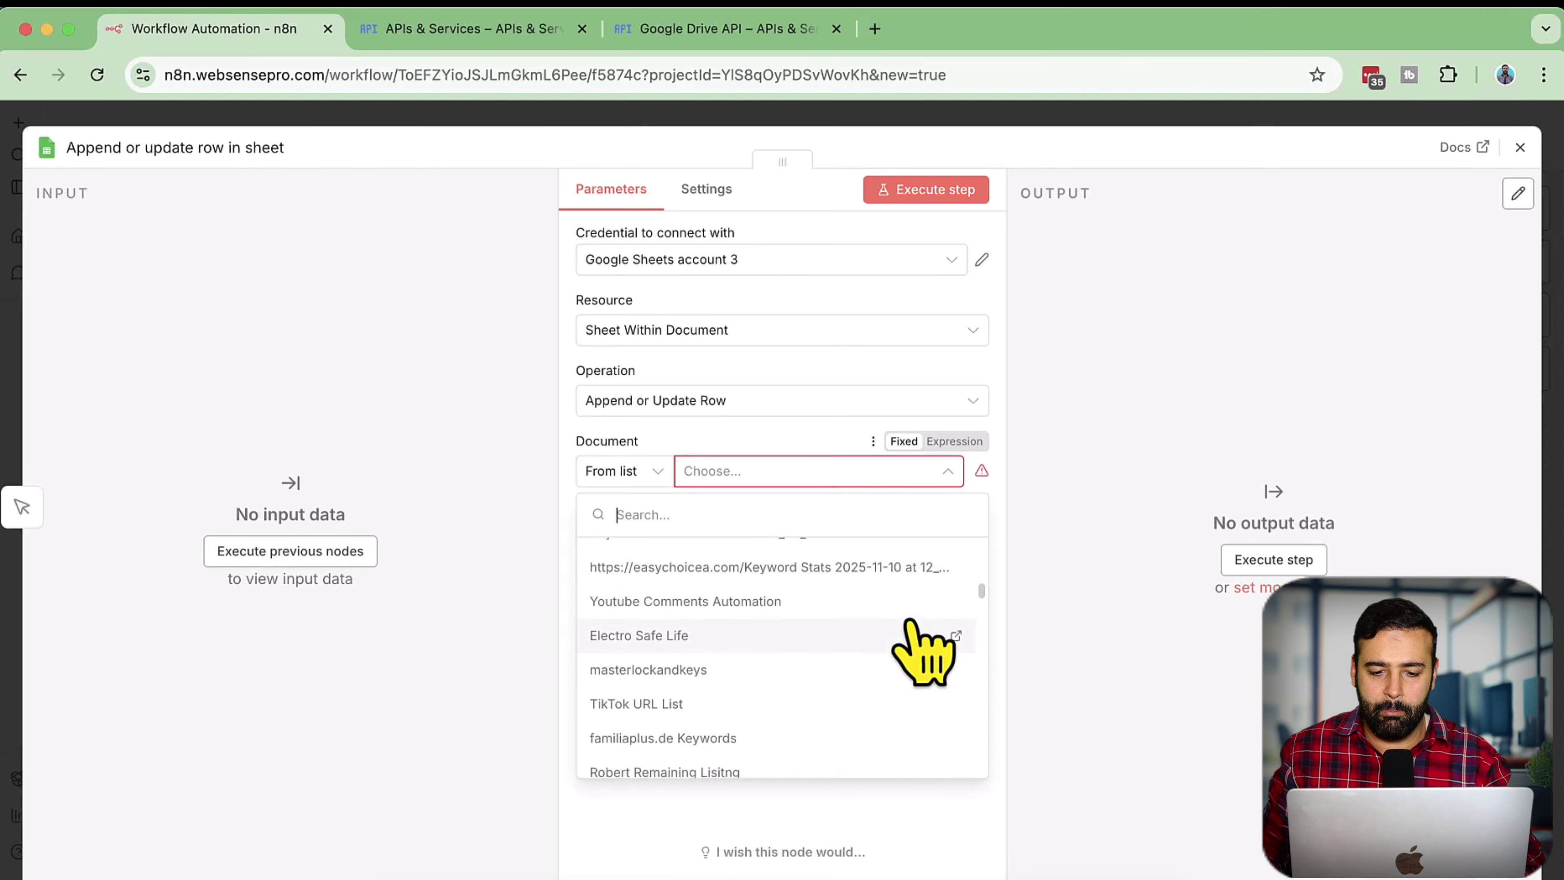
left_click(777, 627)
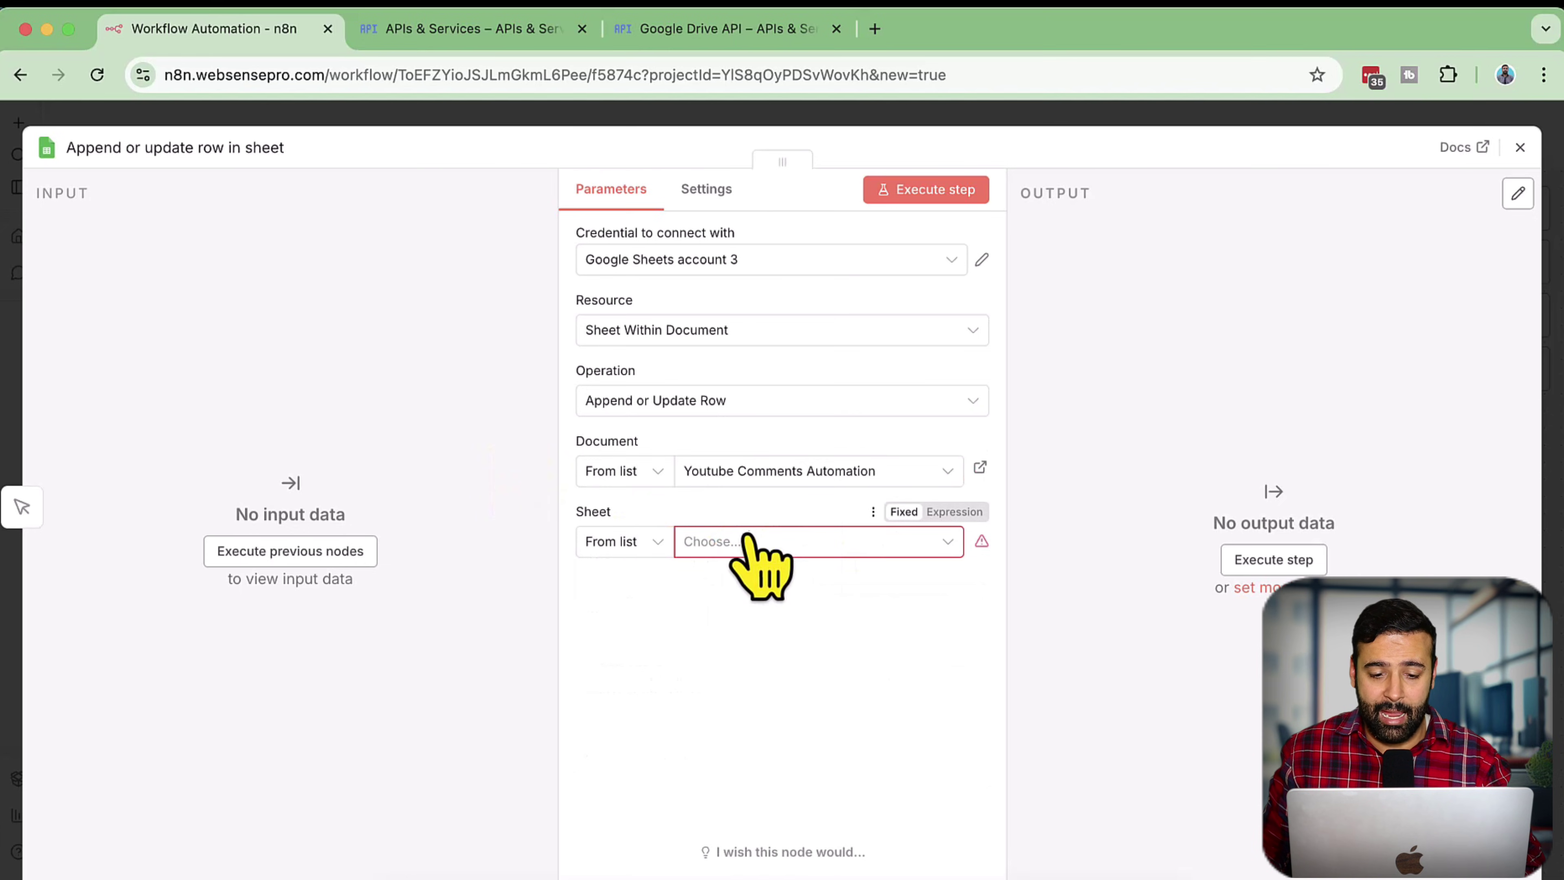
Load the node's Sheet list, and open the linked spreadsheet to examine its contents before closing it.
left_click(770, 541)
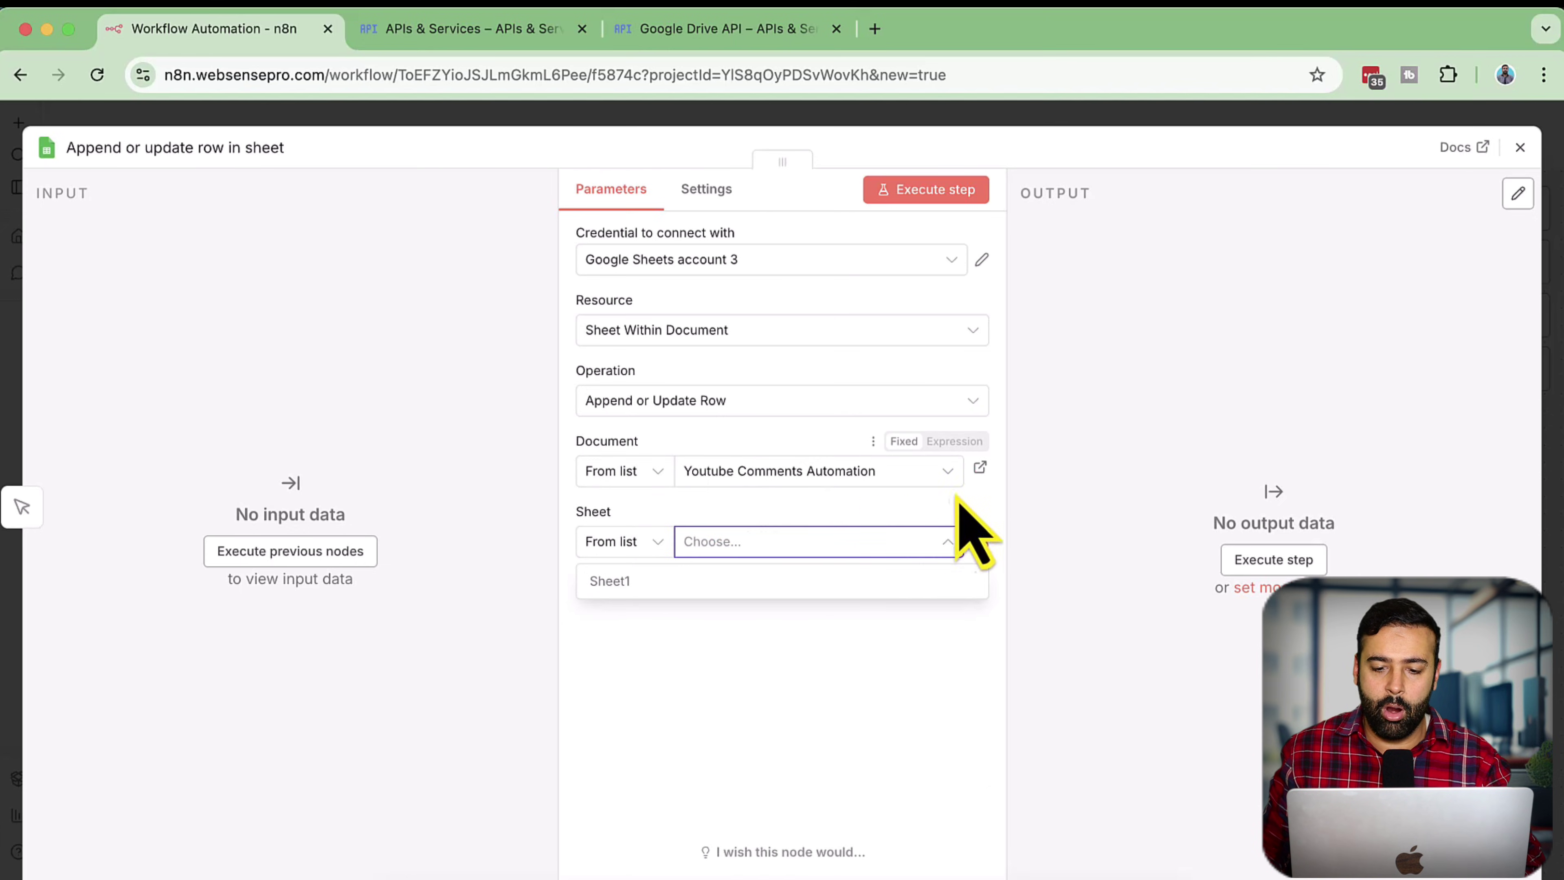
left_click(979, 467)
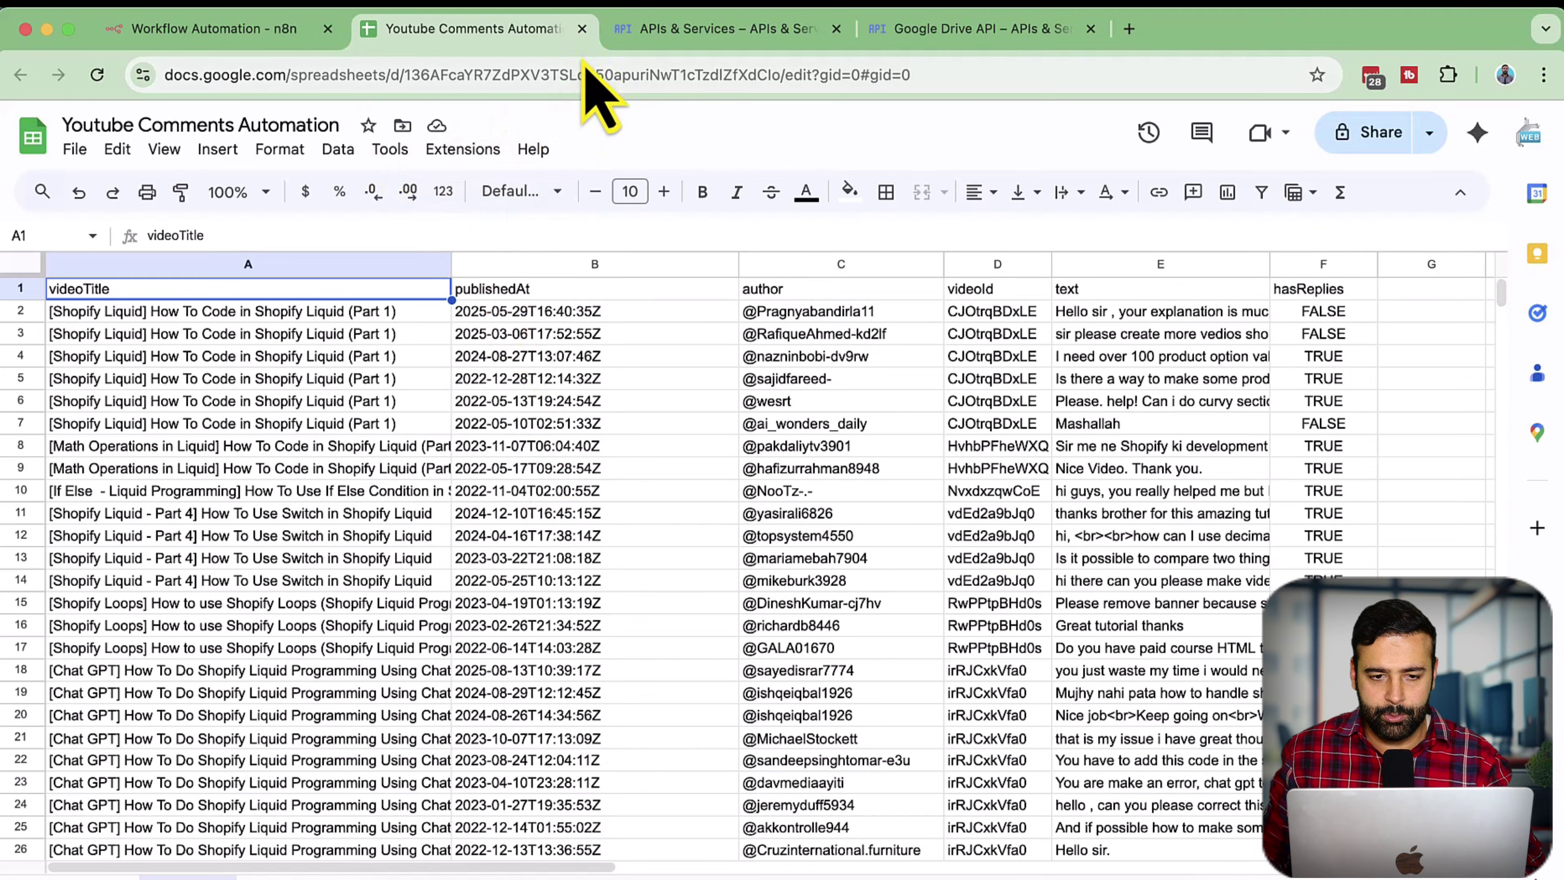
left_click(582, 29)
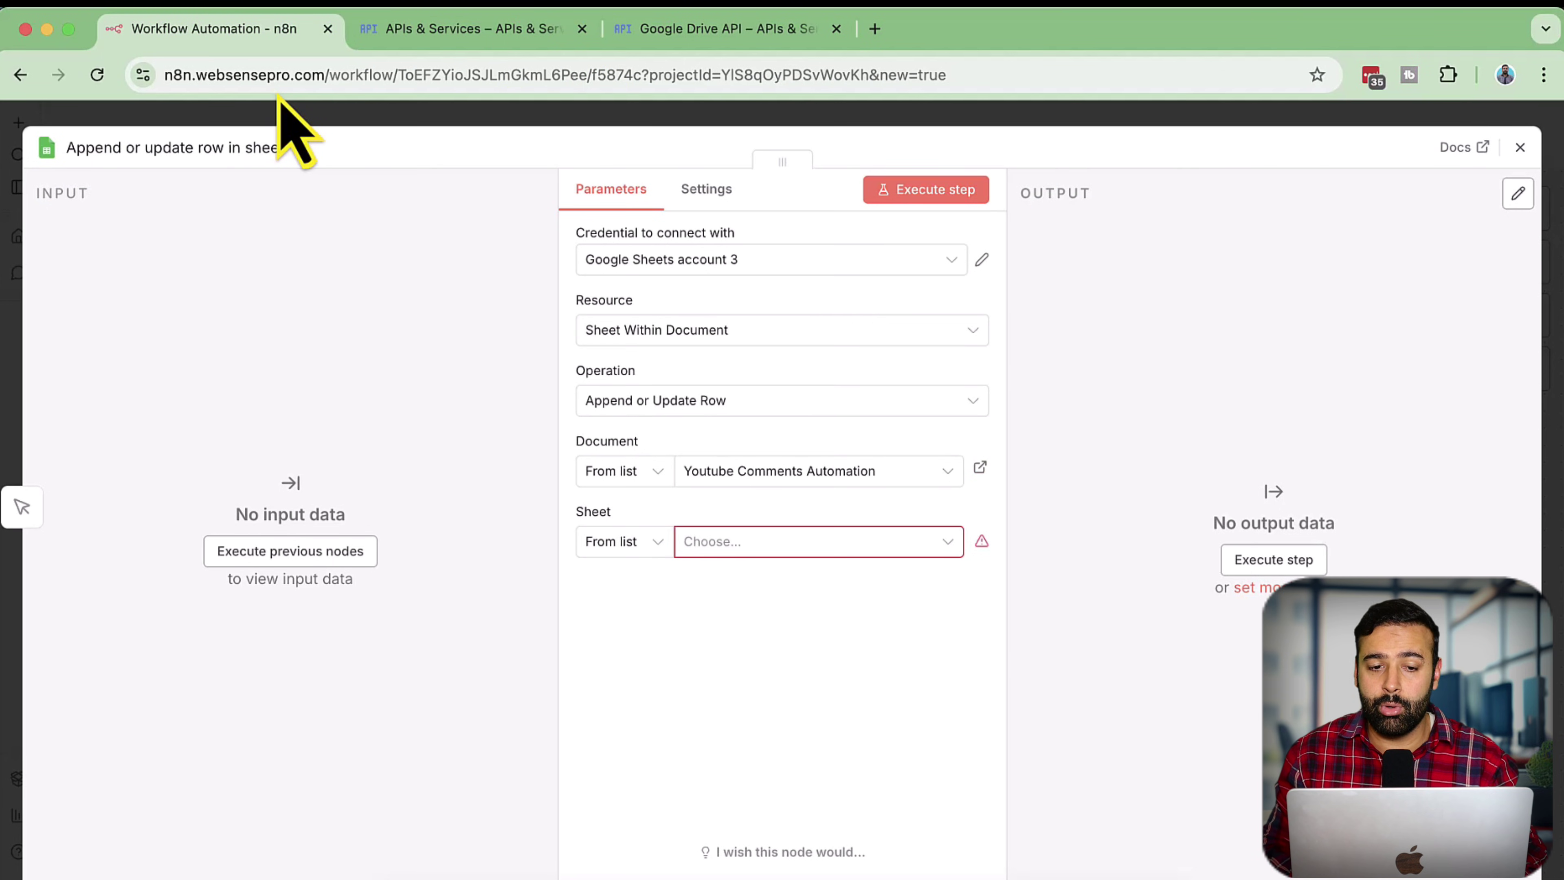
Switch to the YouTube window and look through the videos in the "N8N - AI Automation" playlist.
key("ctrl+Up")
left_click(471, 308)
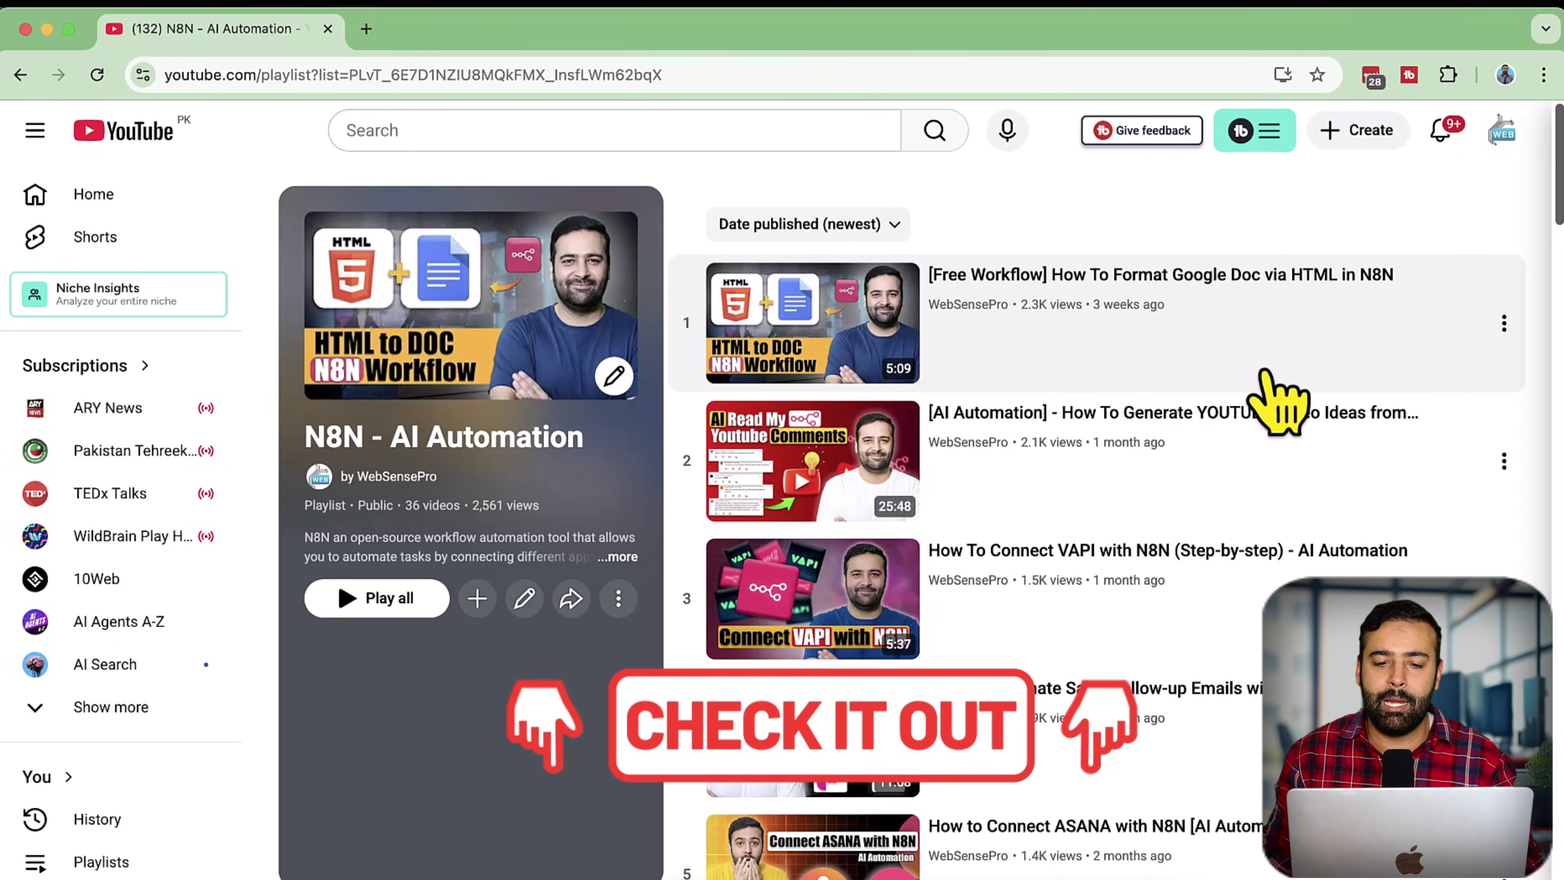
scroll(1273, 322, "down", 6)
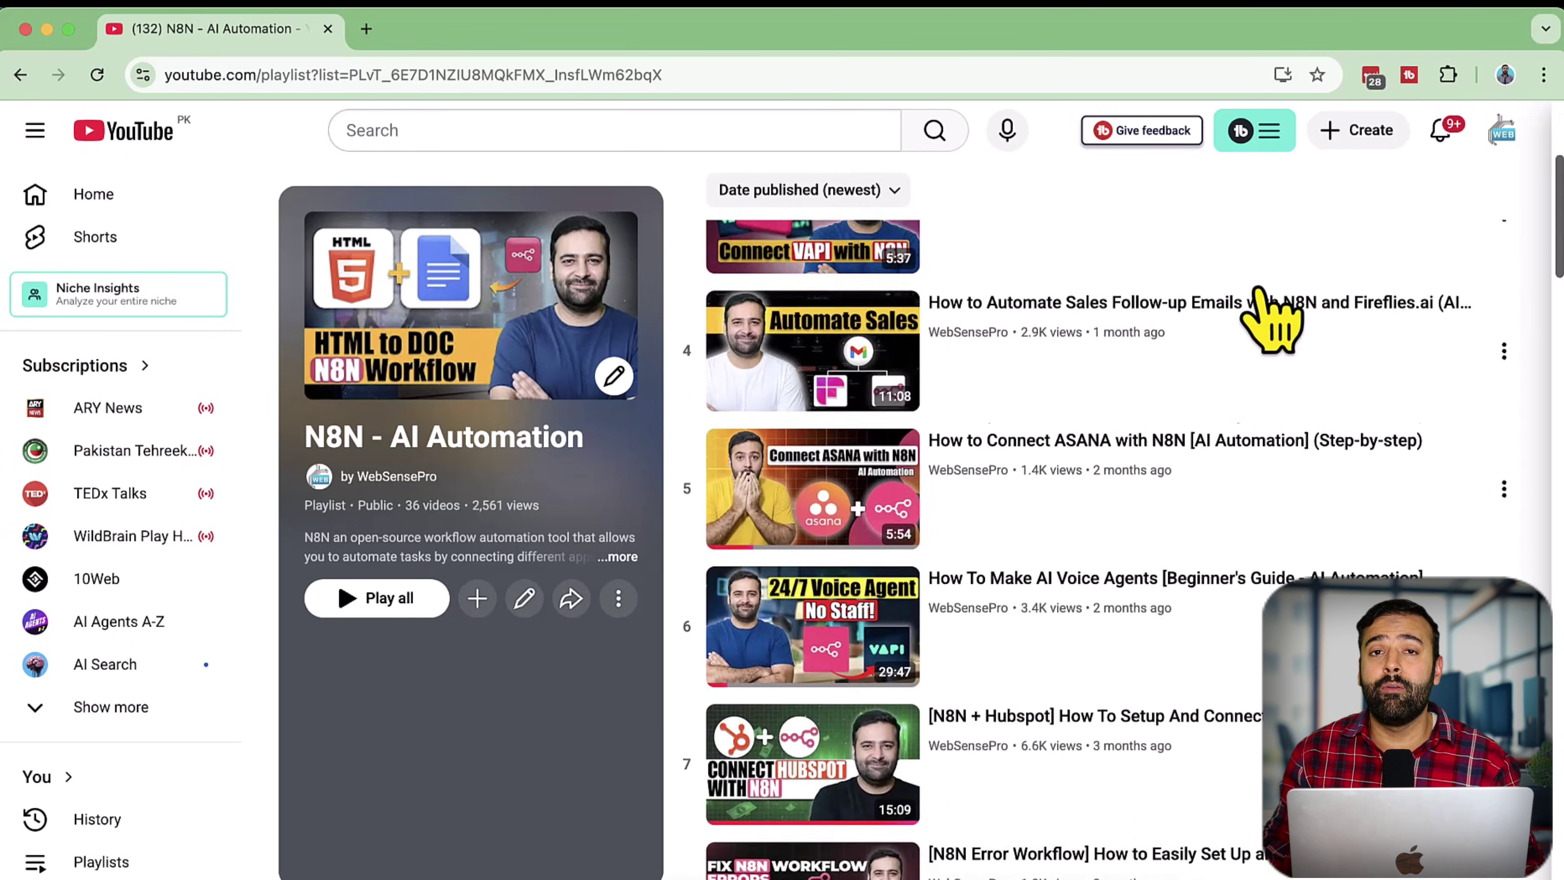
scroll(1273, 322, "down", 2)
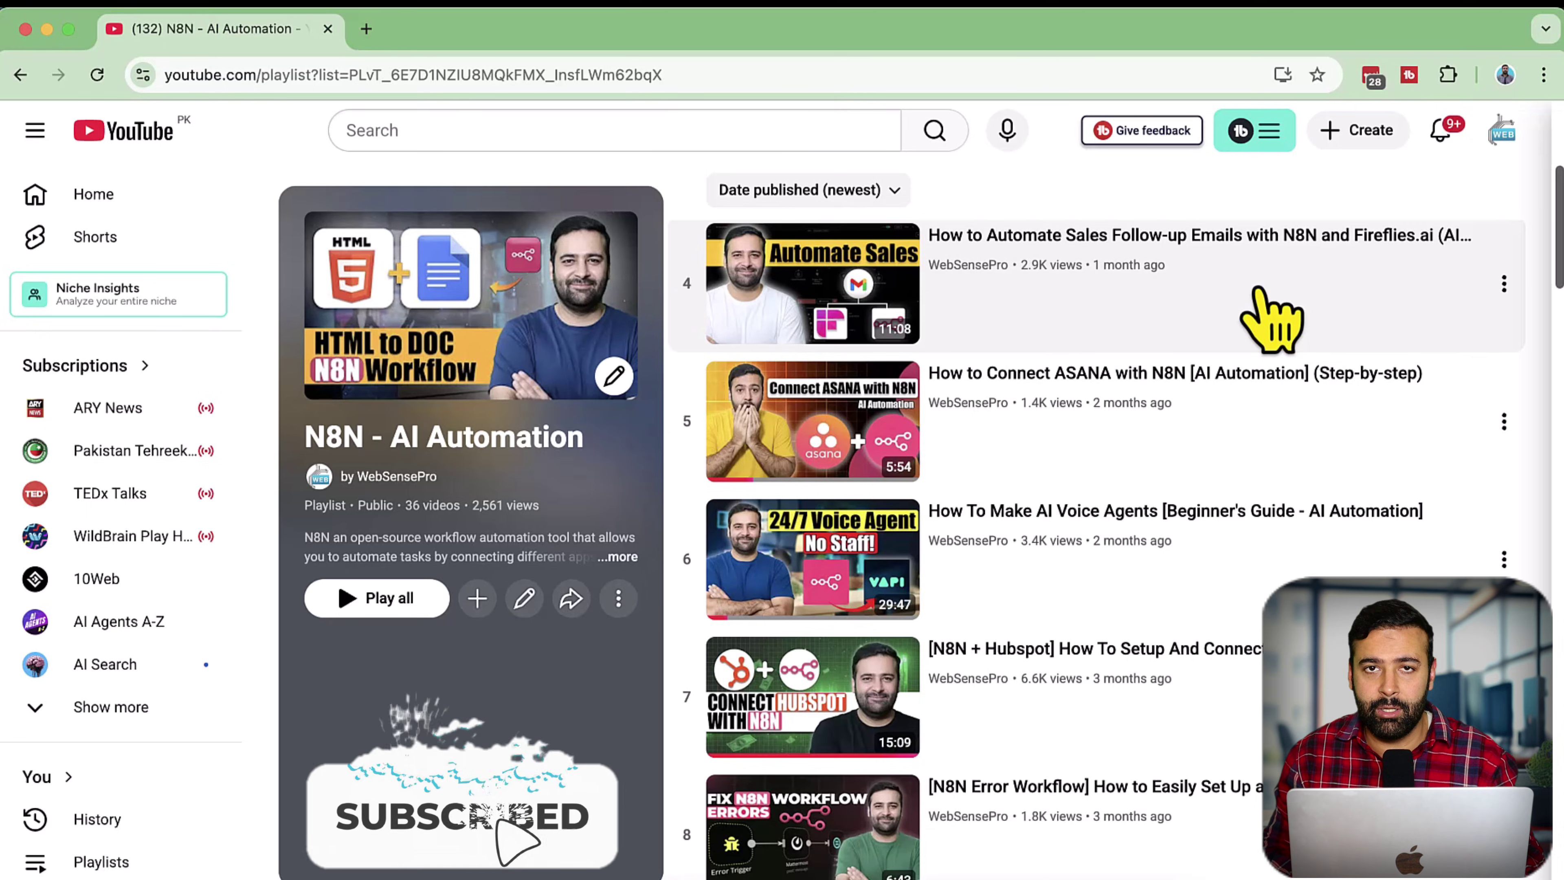